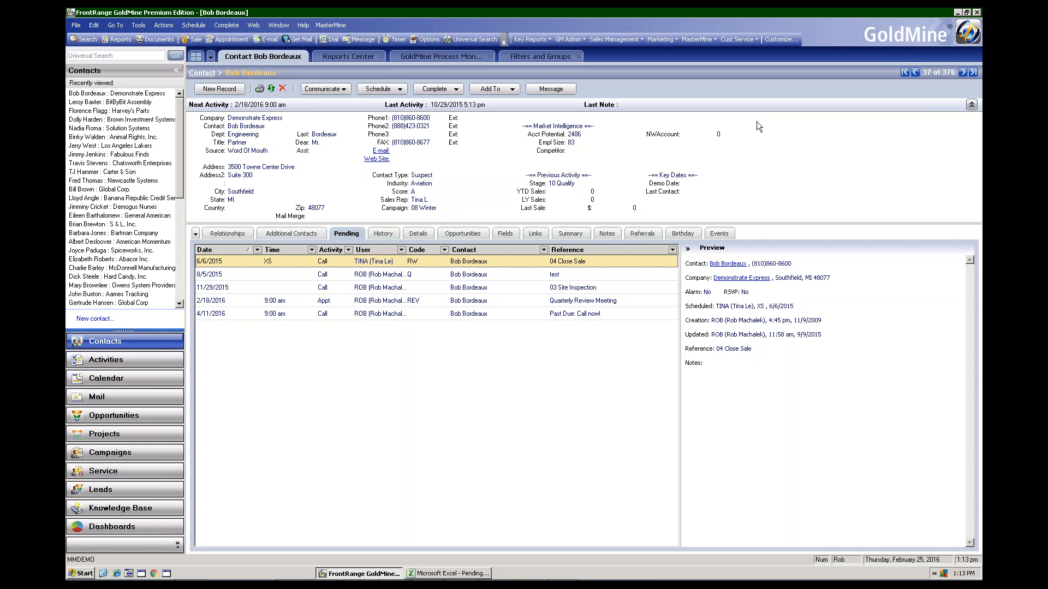
Open the Lead Management report from GoldMine's sales management reports in Excel
click(708, 39)
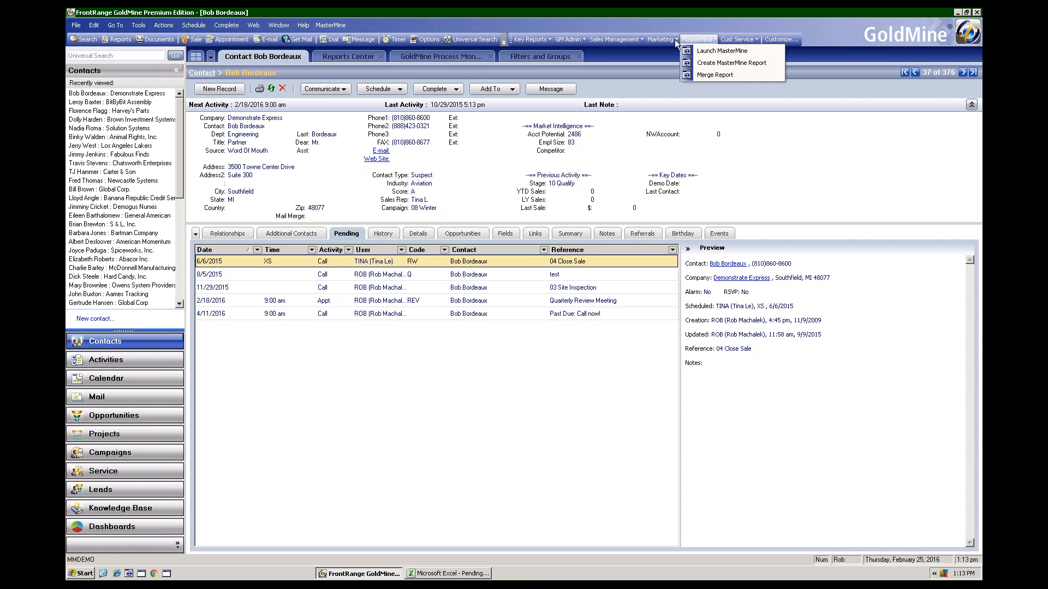
mouse_move(628, 41)
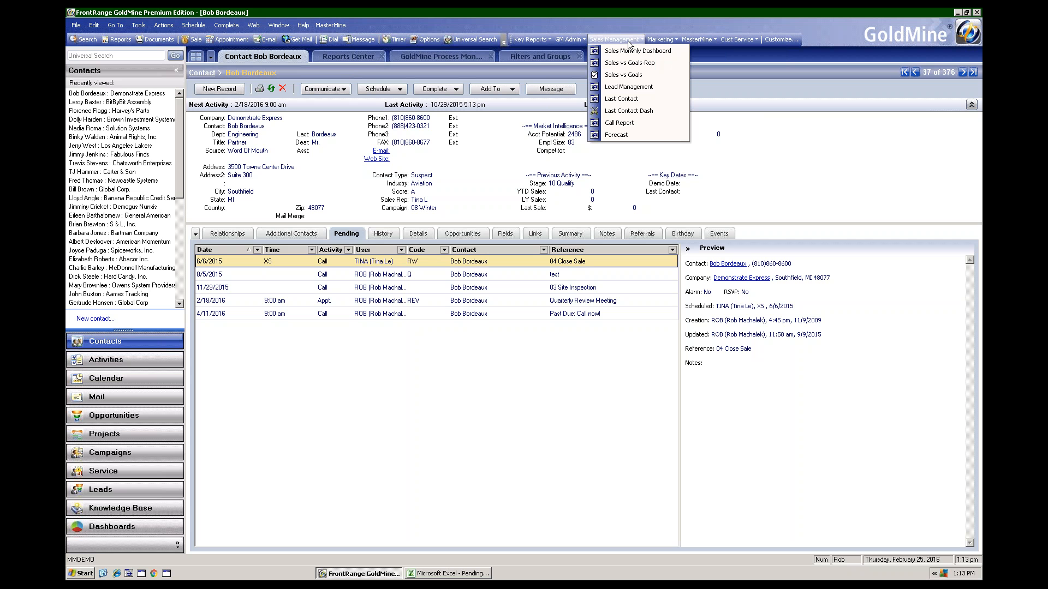
click(614, 87)
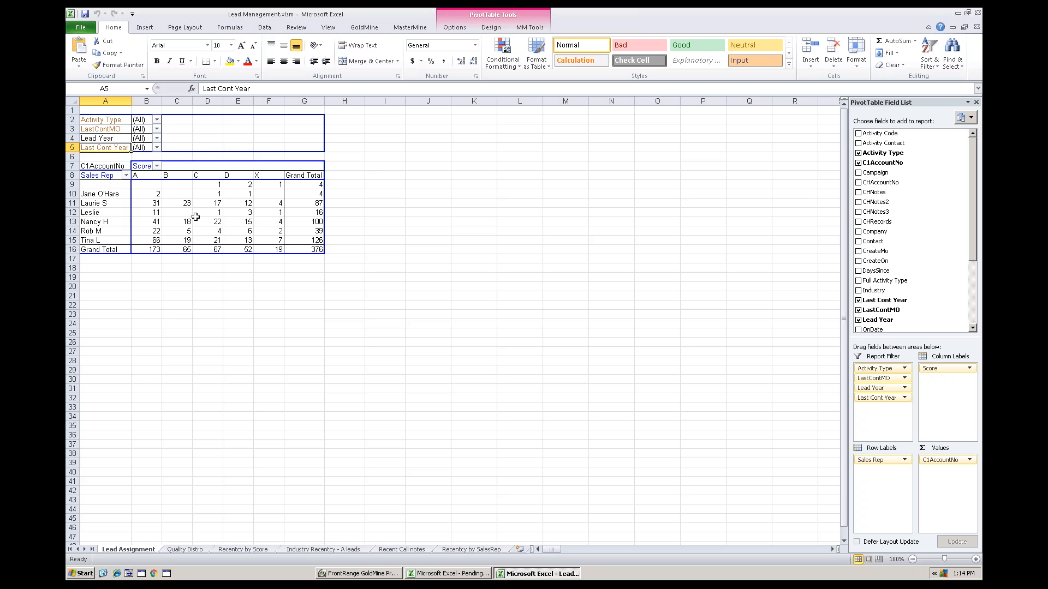
Move Score from the pivot table's column labels to the report filters and filter it to A
mouse_move(195, 218)
mouse_move(155, 204)
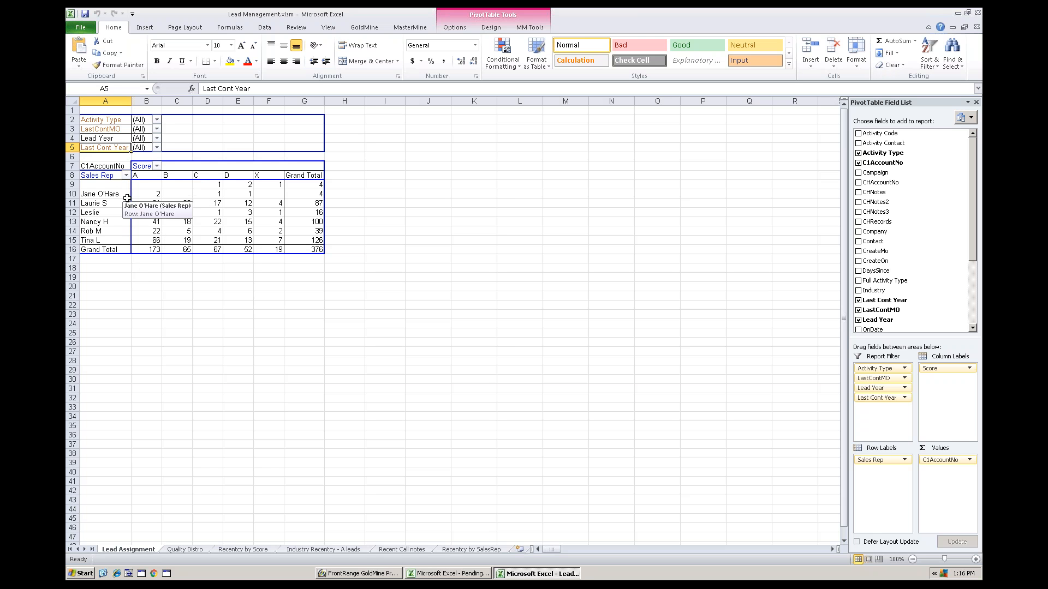
click(149, 175)
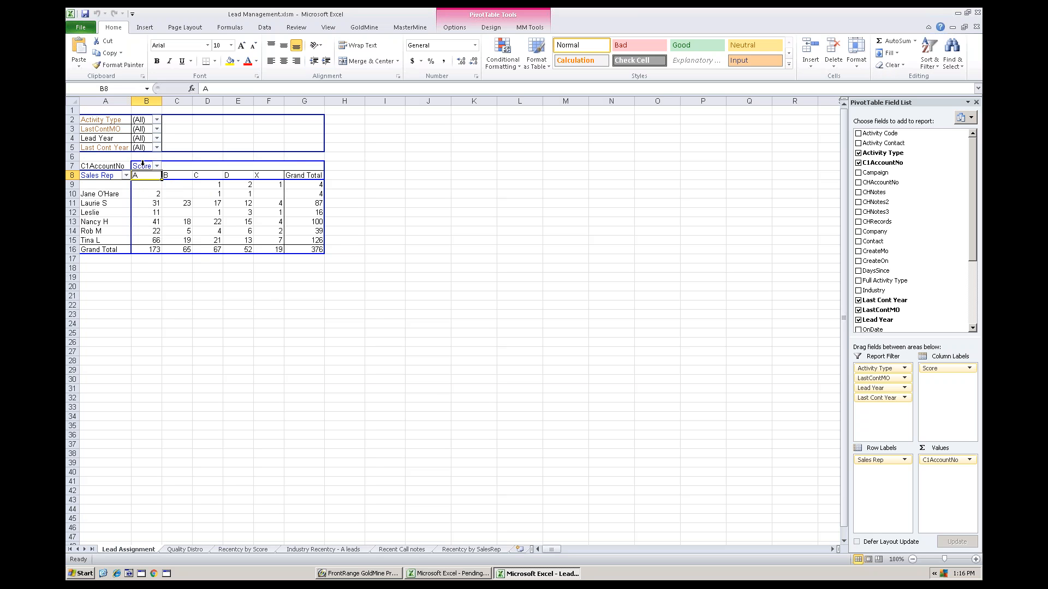
mouse_move(142, 163)
mouse_down()
mouse_move(114, 163)
mouse_move(127, 153)
mouse_up()
click(152, 147)
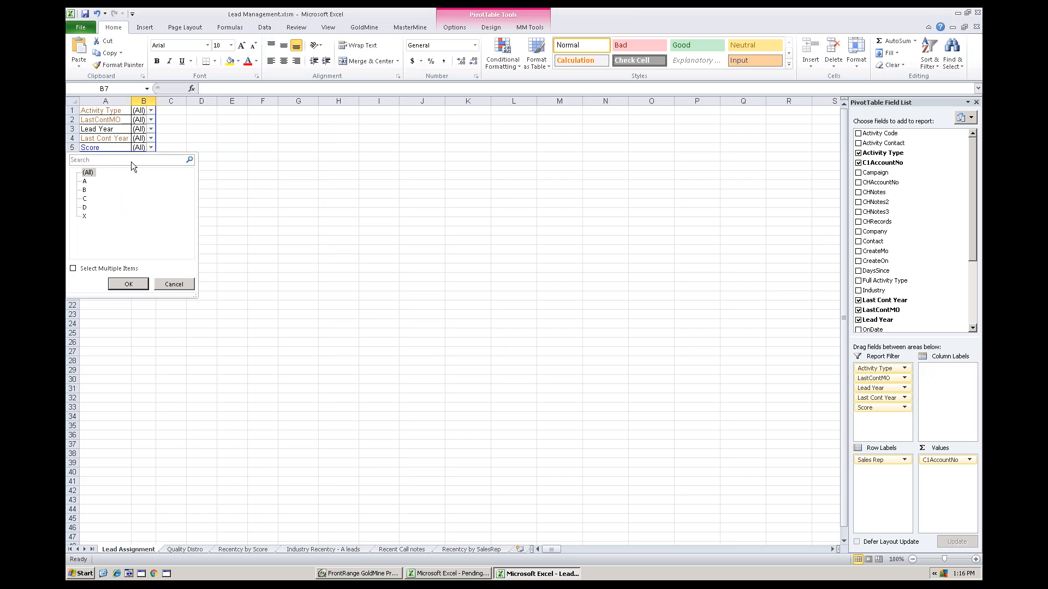
click(85, 181)
click(135, 284)
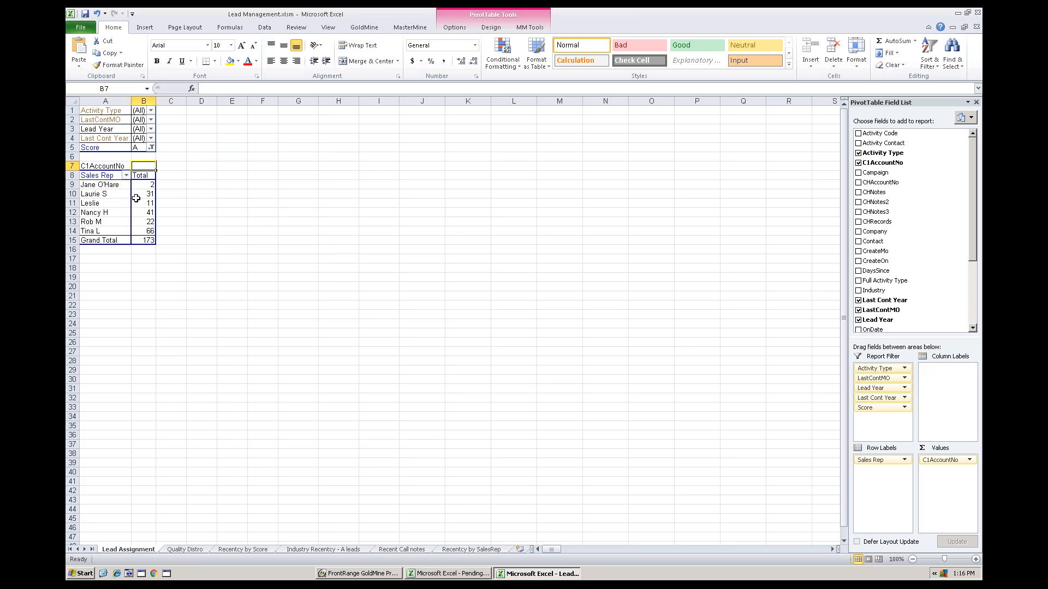
Switch to GoldMine to check the contact record's Score field, and return to the Lead Management workbook in Excel
click(103, 149)
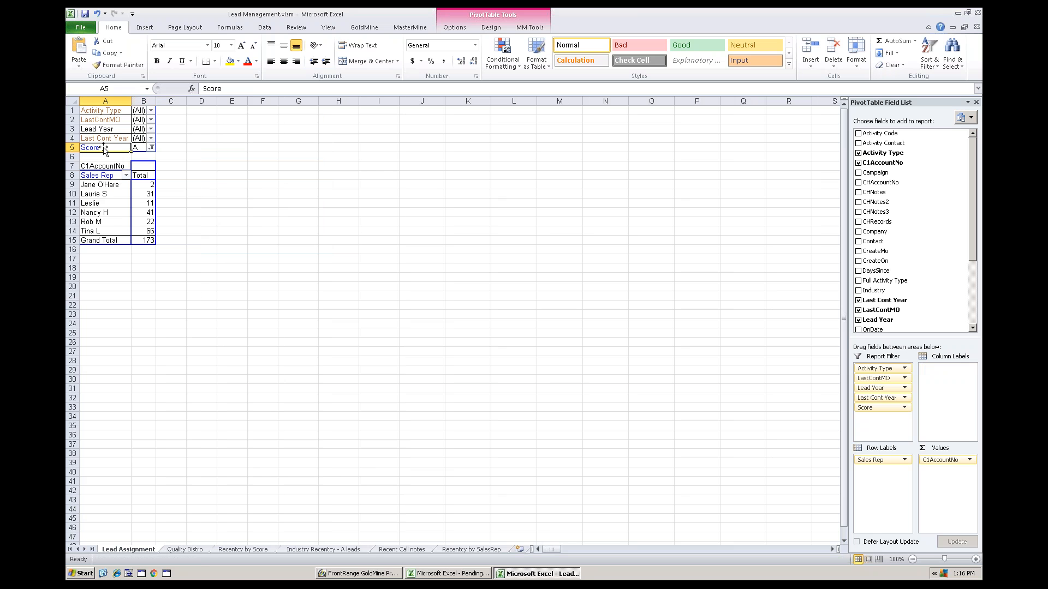
click(360, 574)
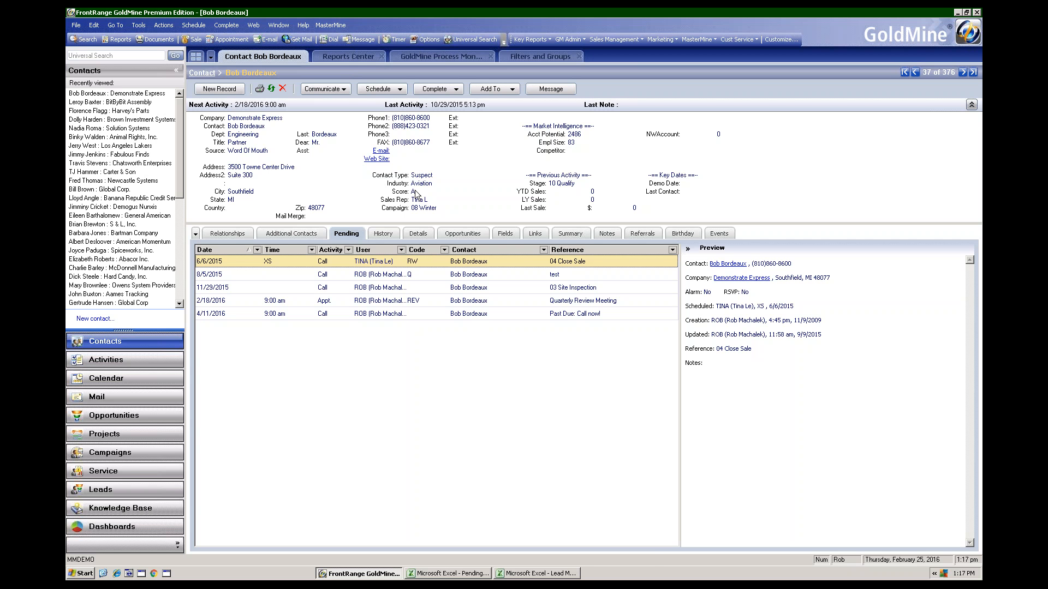
click(544, 576)
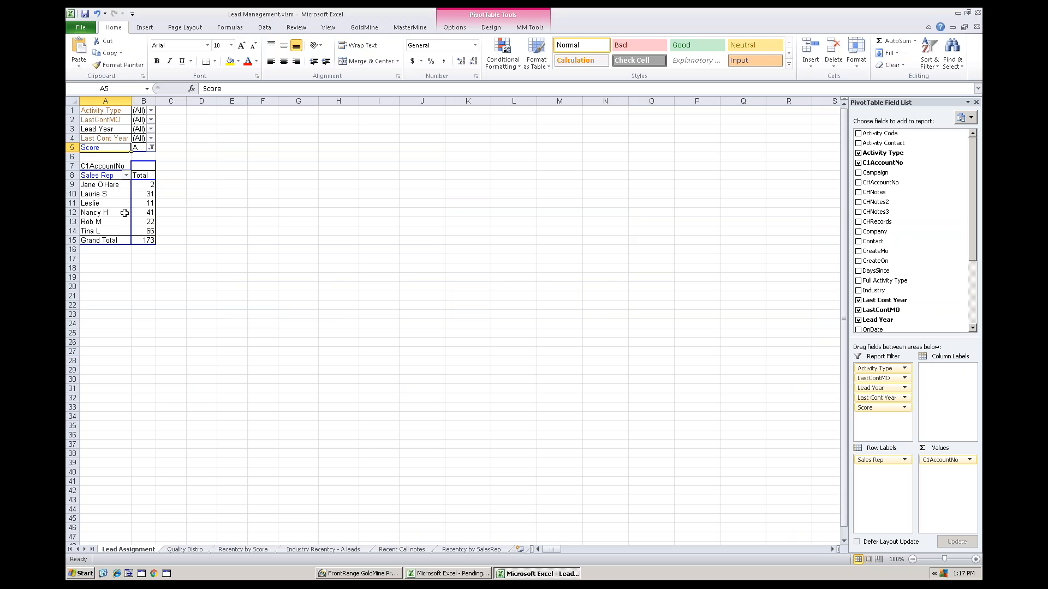
Move Last Cont Year from the report filters to the pivot table's column labels and select its None heading
drag(115, 140, 140, 169)
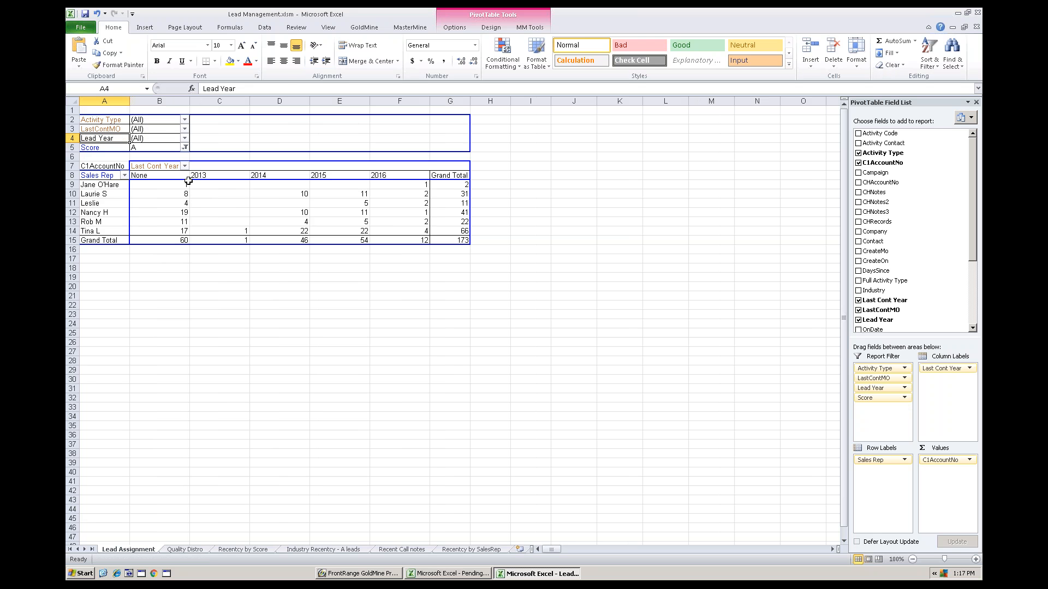
mouse_move(179, 188)
click(166, 172)
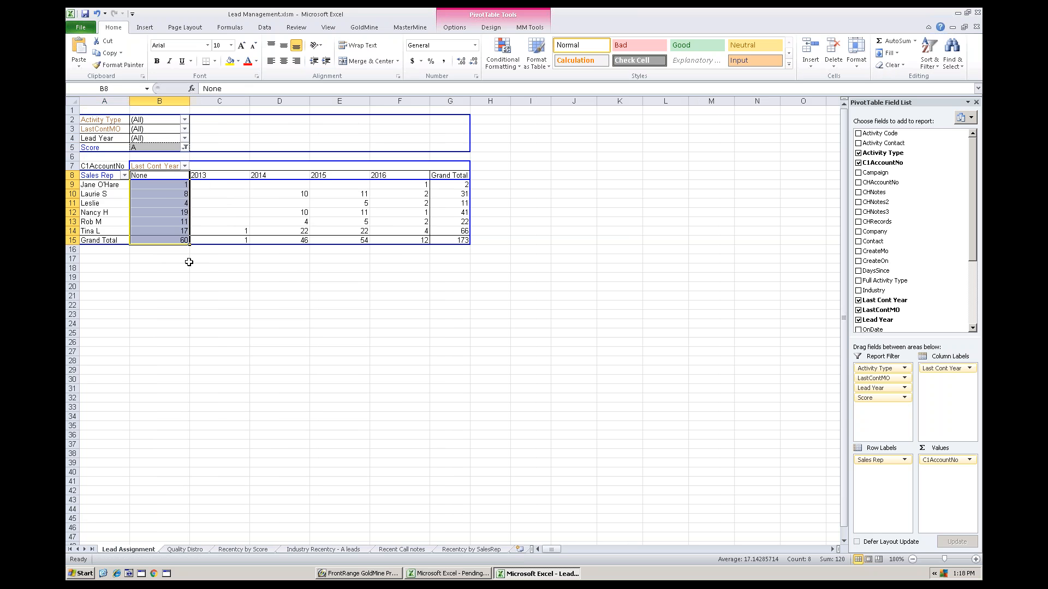
click(166, 175)
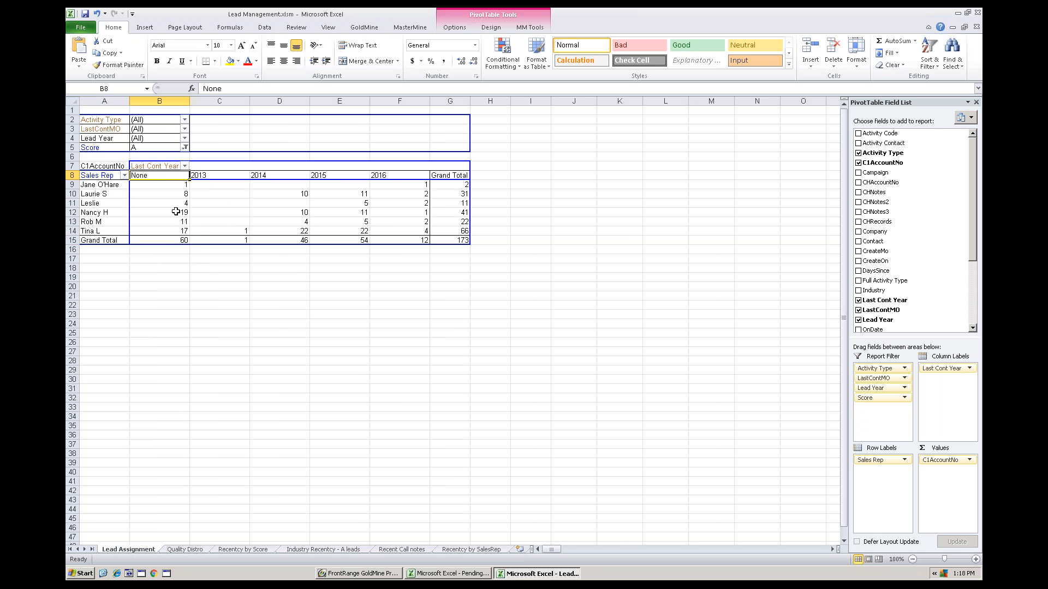
Drill down into cell B10 of the None column to list its records, declining to re-join and word-wrap the notes columns
mouse_move(175, 212)
double_click(177, 194)
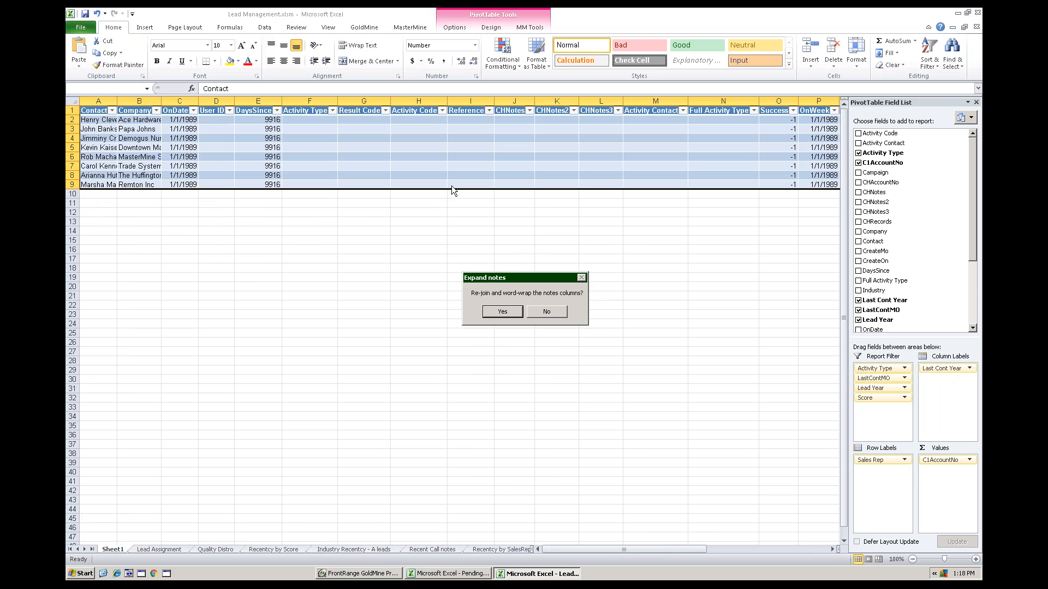
click(558, 311)
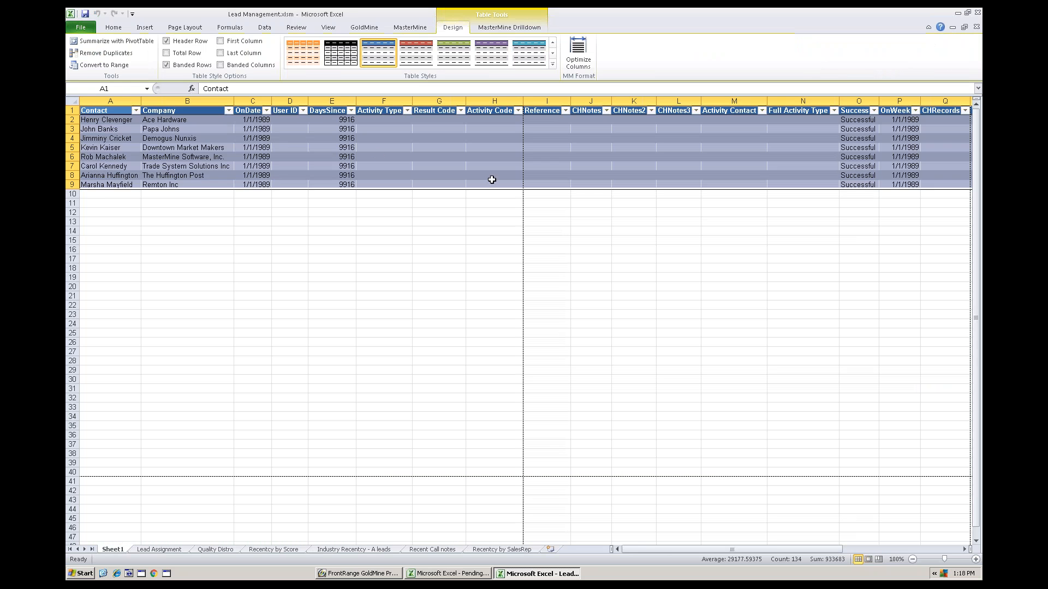
Examine the drilled-down leads' Record Type values, especially the Past Client records in rows 4 and 6
click(116, 138)
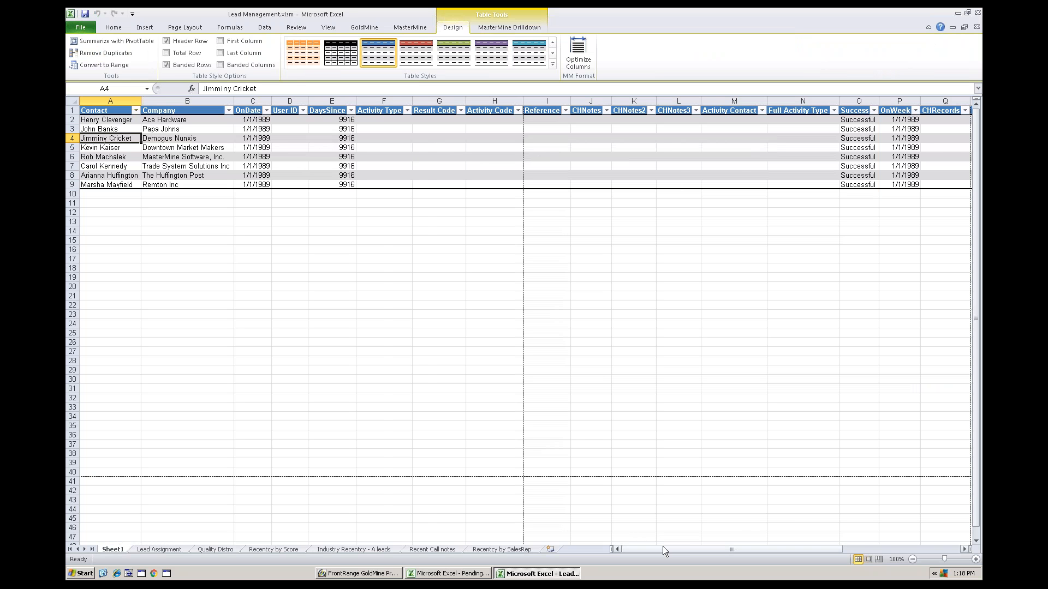
drag(662, 545, 715, 543)
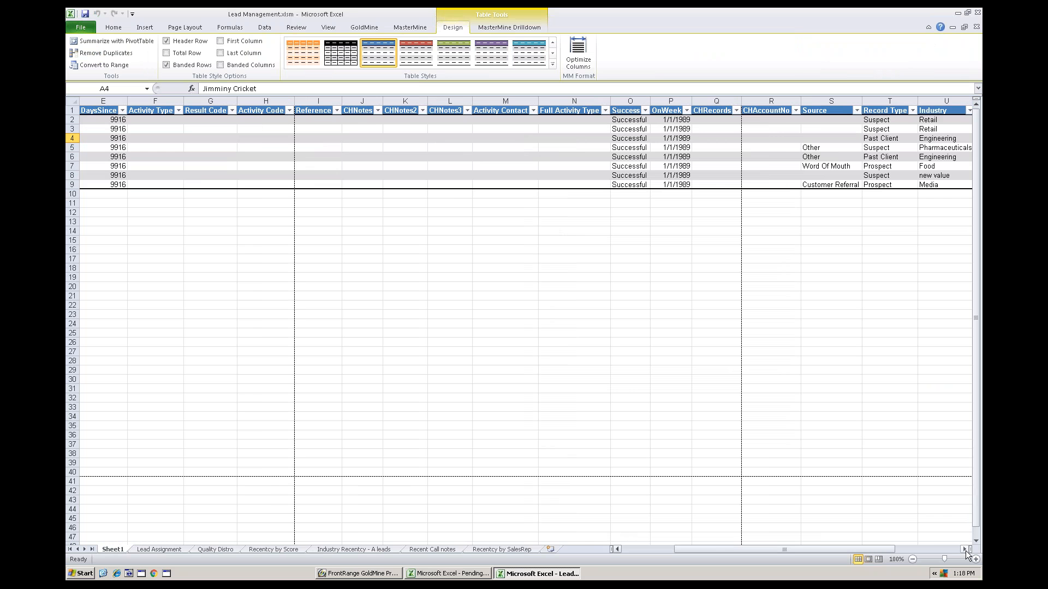
click(965, 551)
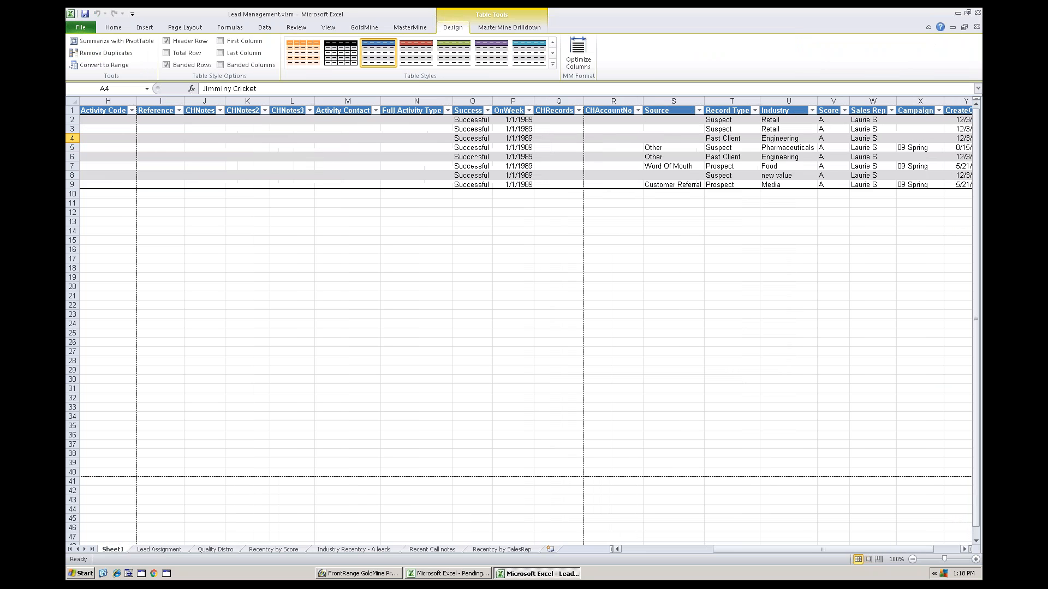
click(731, 139)
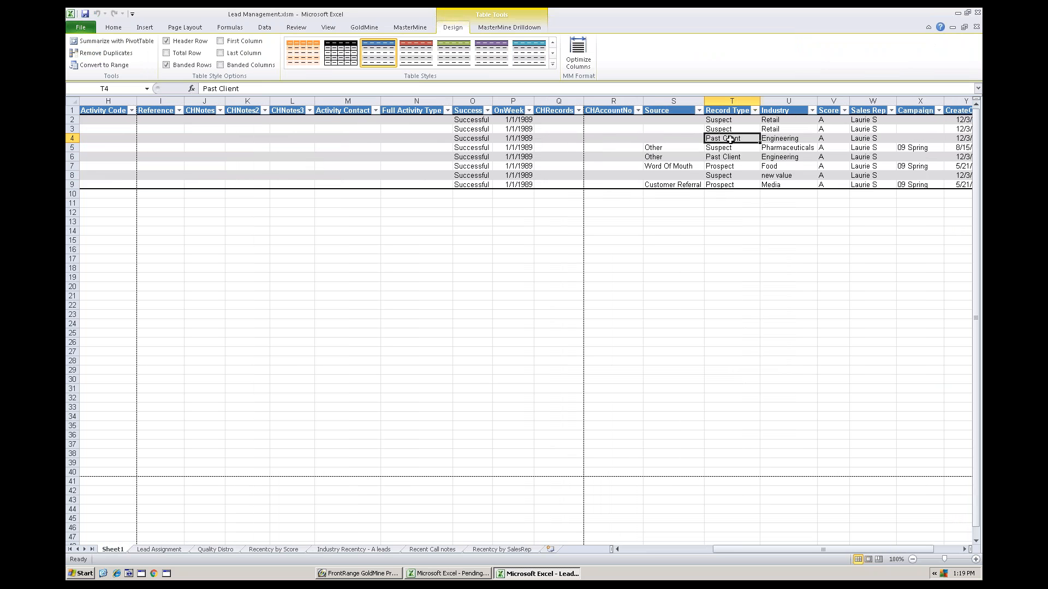
click(733, 157)
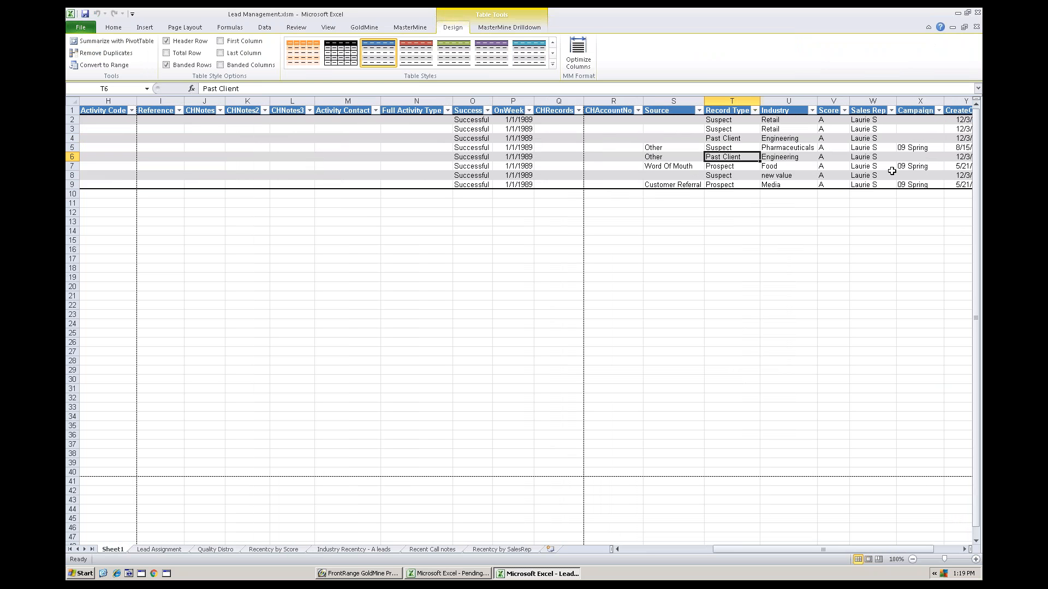
click(731, 138)
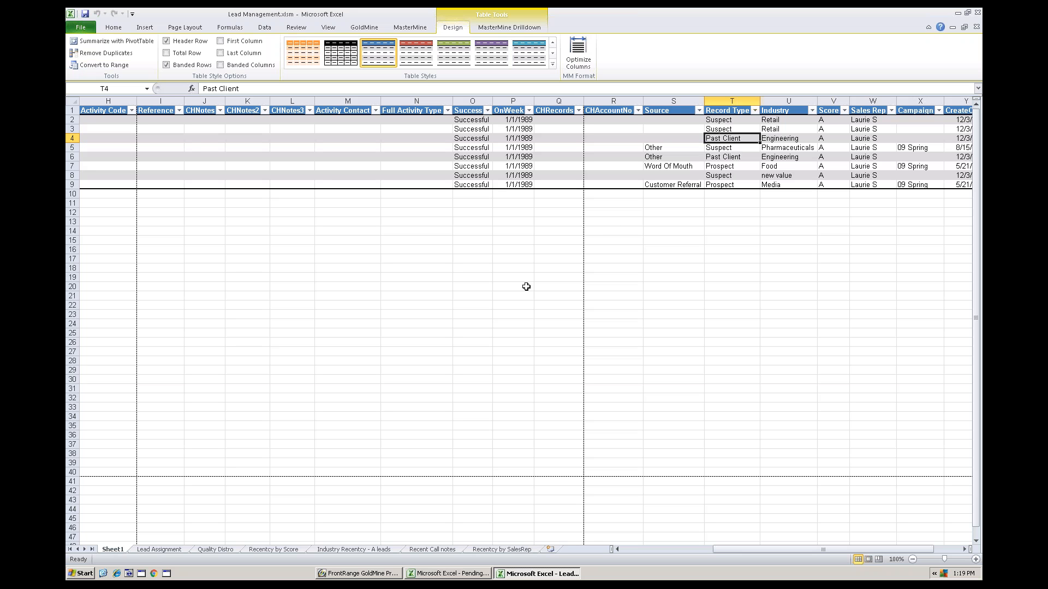
Add the Record Type field to the report filters of the Lead Assignment pivot table, above Score
click(165, 549)
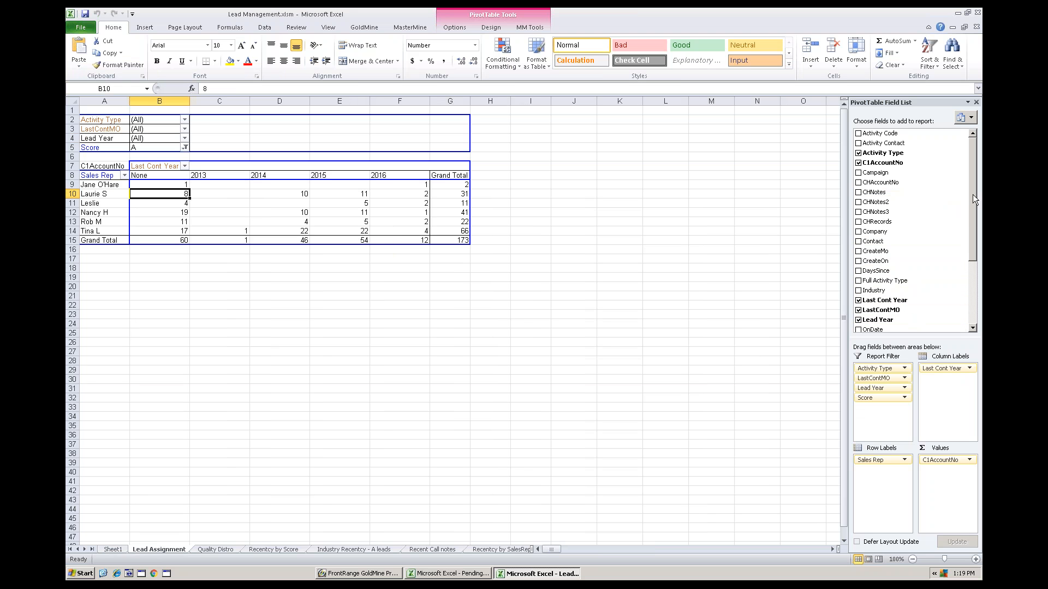
drag(972, 194, 974, 234)
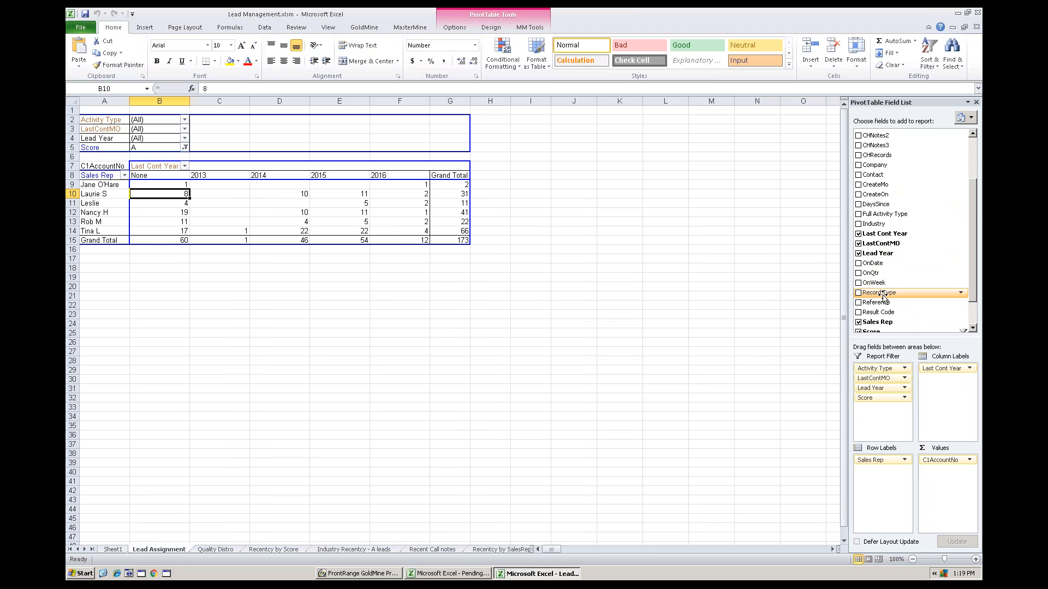
drag(881, 293, 125, 142)
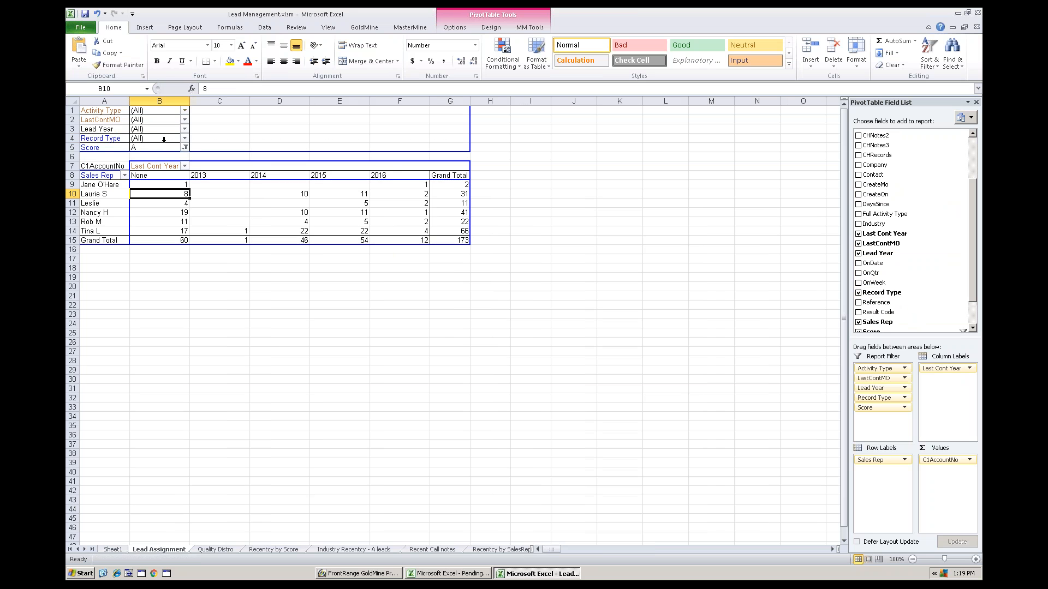
Allow multiple items in the Record Type filter and exclude Past Client
click(184, 138)
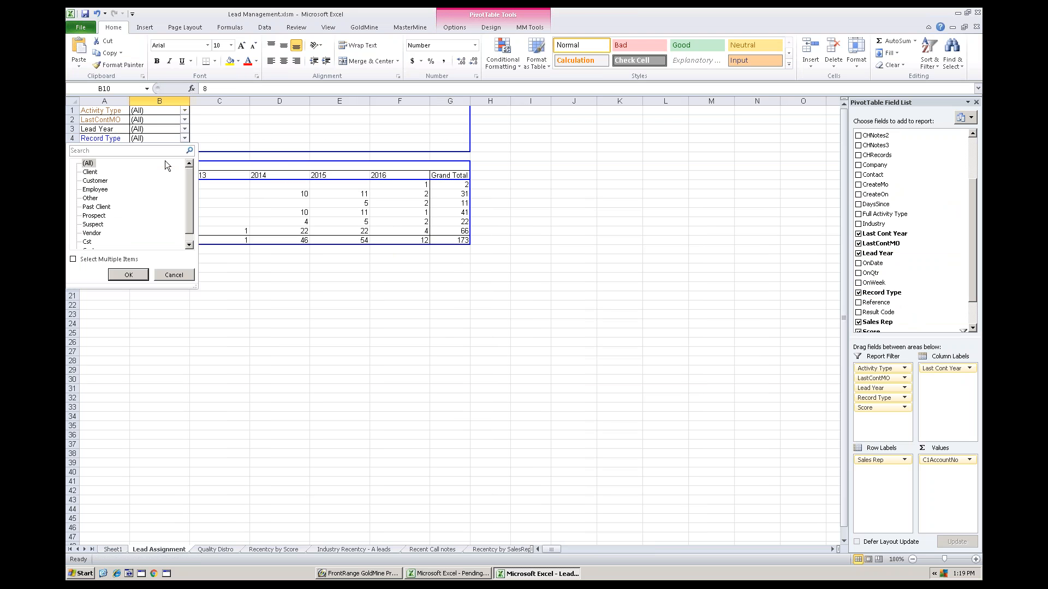
click(73, 259)
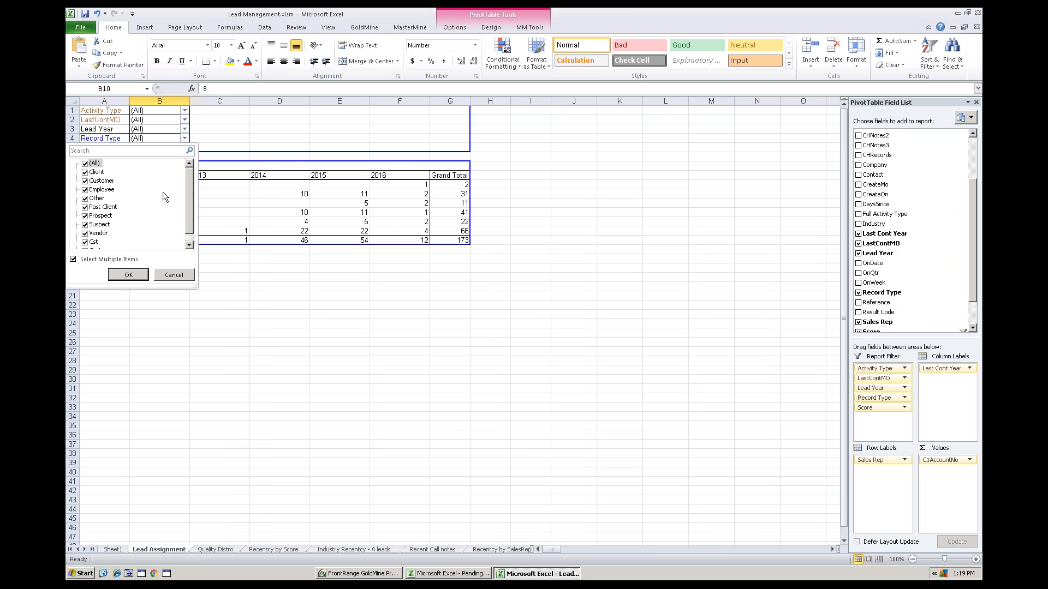
click(86, 208)
scroll(191, 214, down, 1)
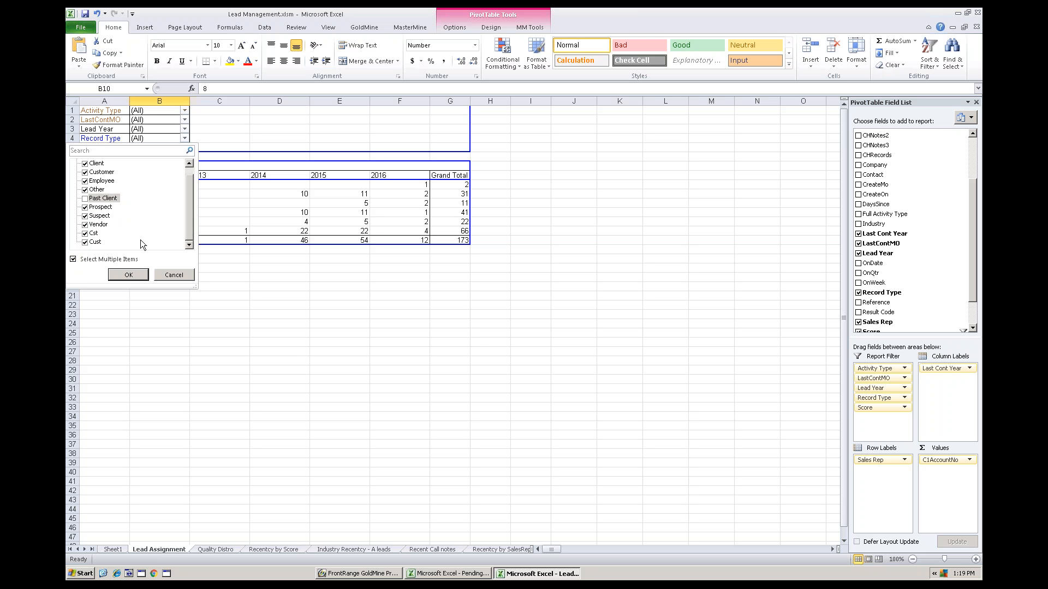
click(128, 275)
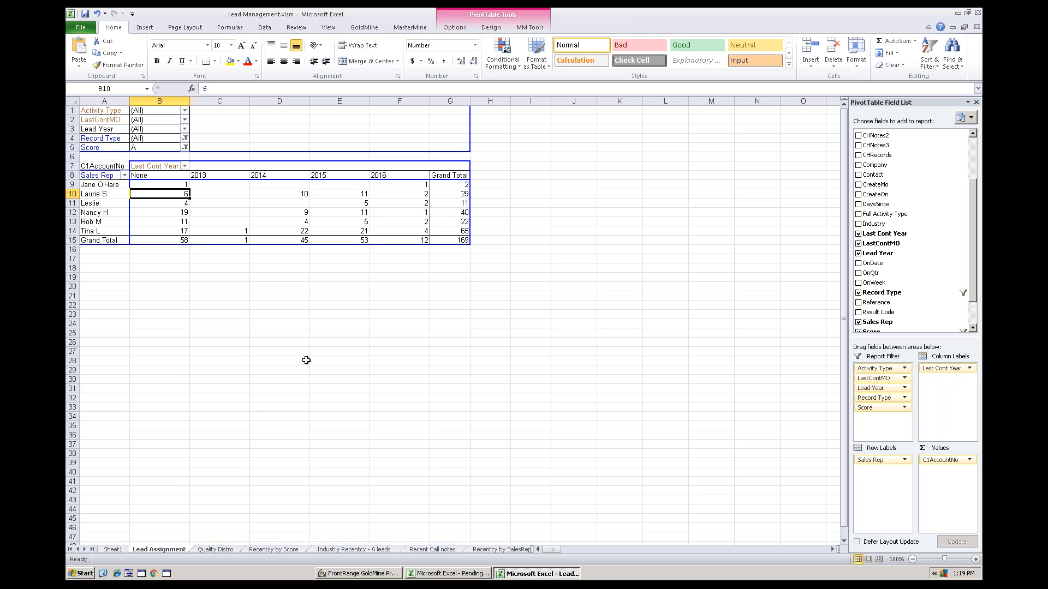
Exclude Vendor and Employee records as well in the Record Type filter
click(185, 138)
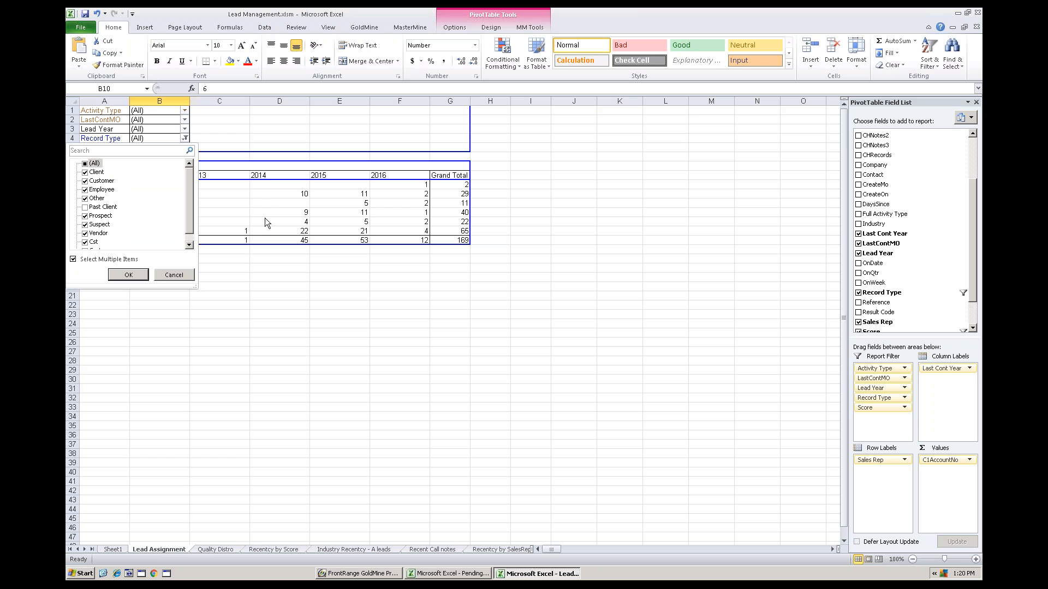
click(85, 234)
click(85, 189)
drag(188, 214, 191, 234)
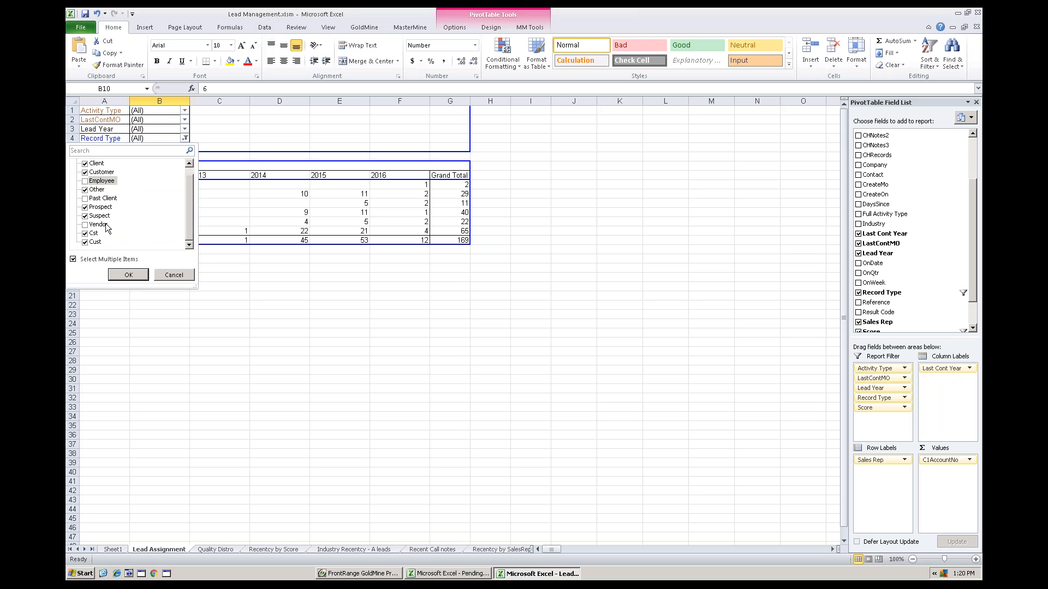
click(130, 275)
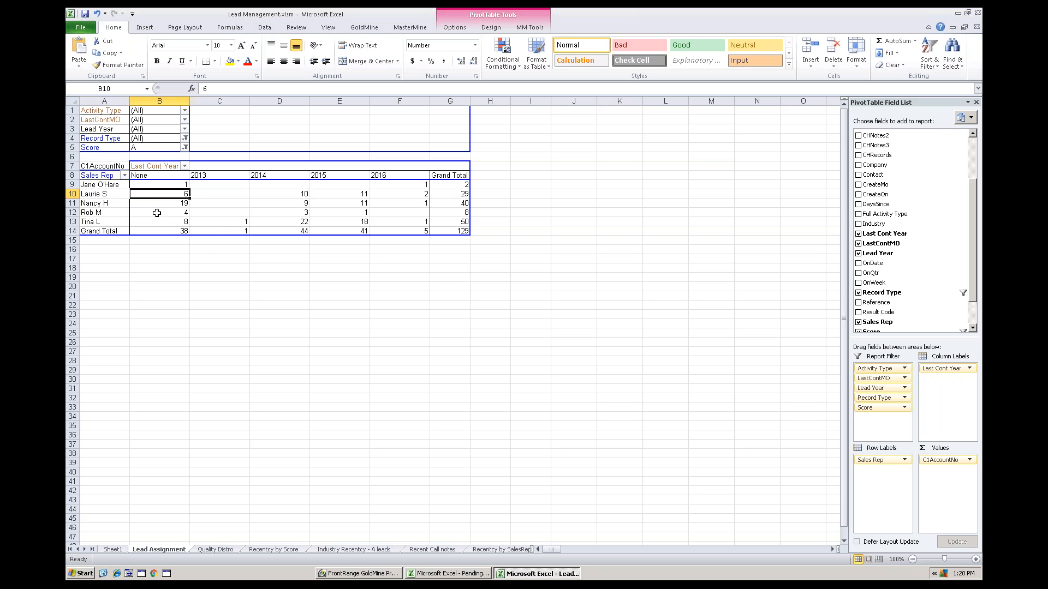
Examine the filtered A-lead counts per sales rep and last contact year, including the grand total of the None column
mouse_move(157, 213)
mouse_move(160, 195)
mouse_move(465, 195)
click(352, 222)
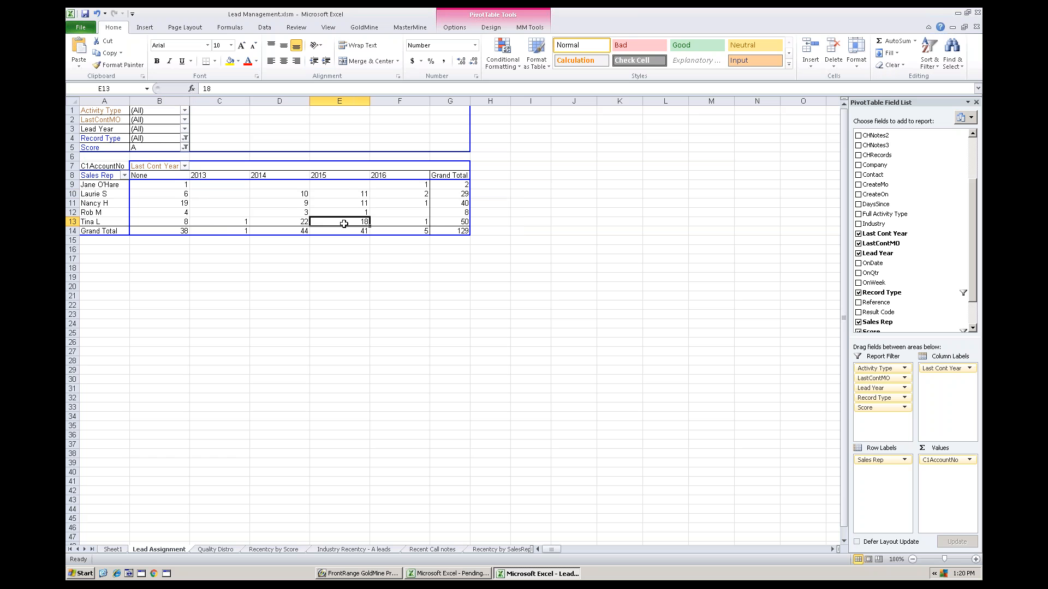
click(224, 223)
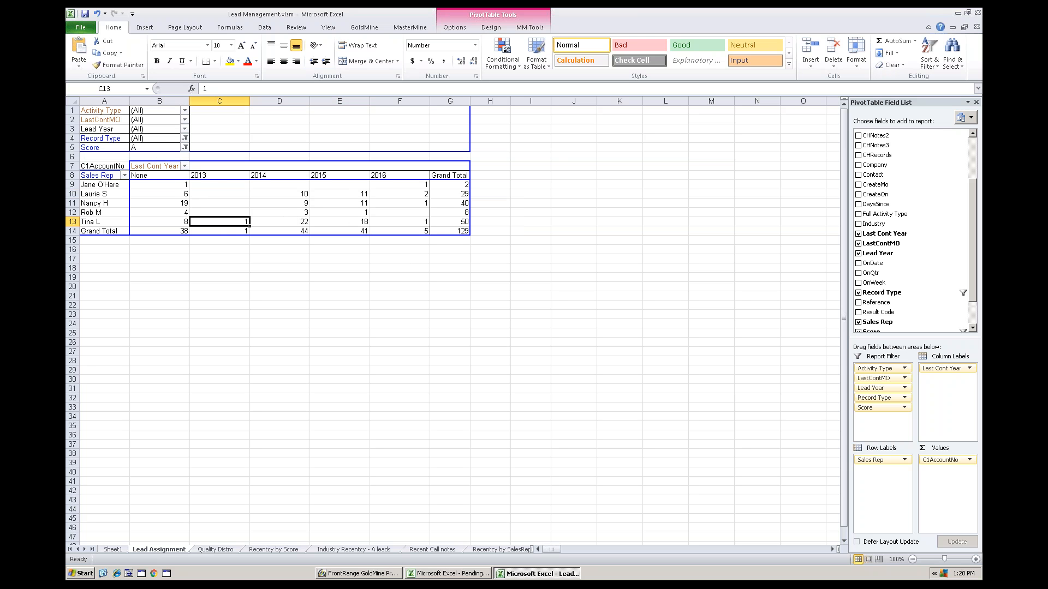
click(175, 222)
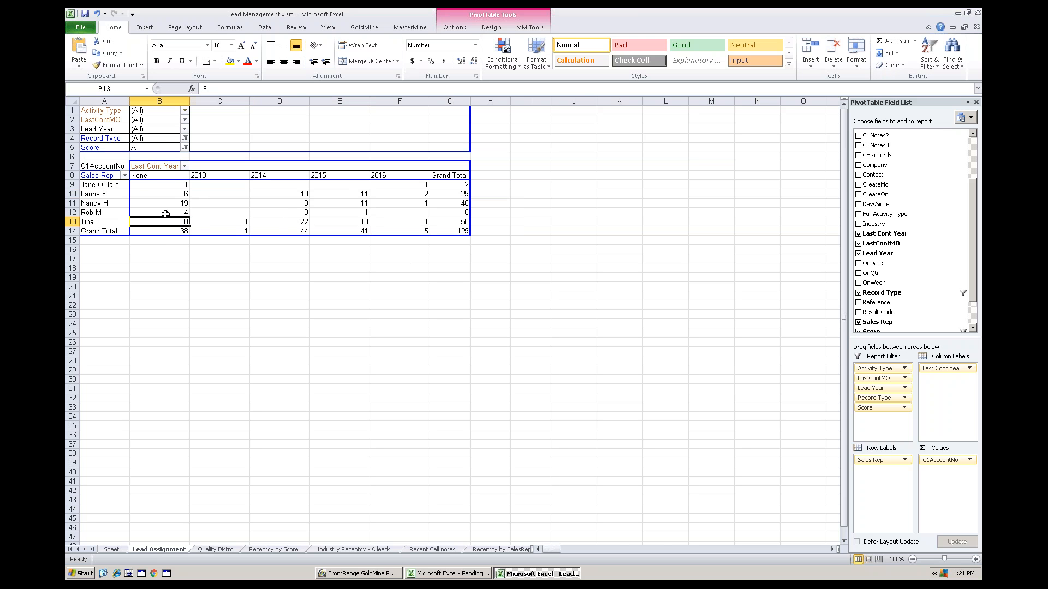
mouse_move(171, 222)
click(168, 231)
mouse_move(167, 231)
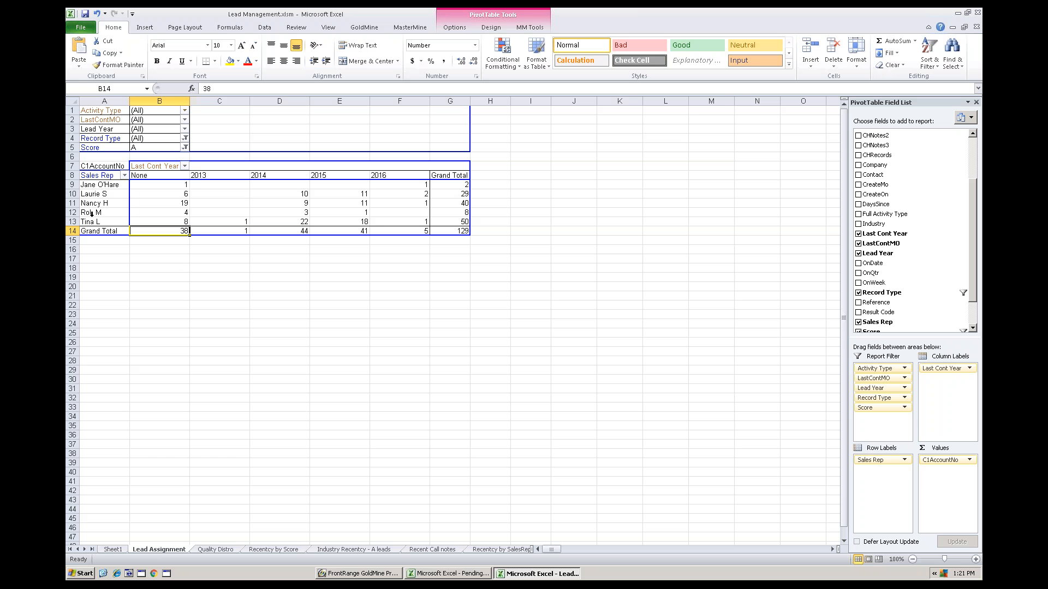
Drill down into the None-column lead count in cell B13 without re-joining and word-wrapping the notes columns
click(179, 218)
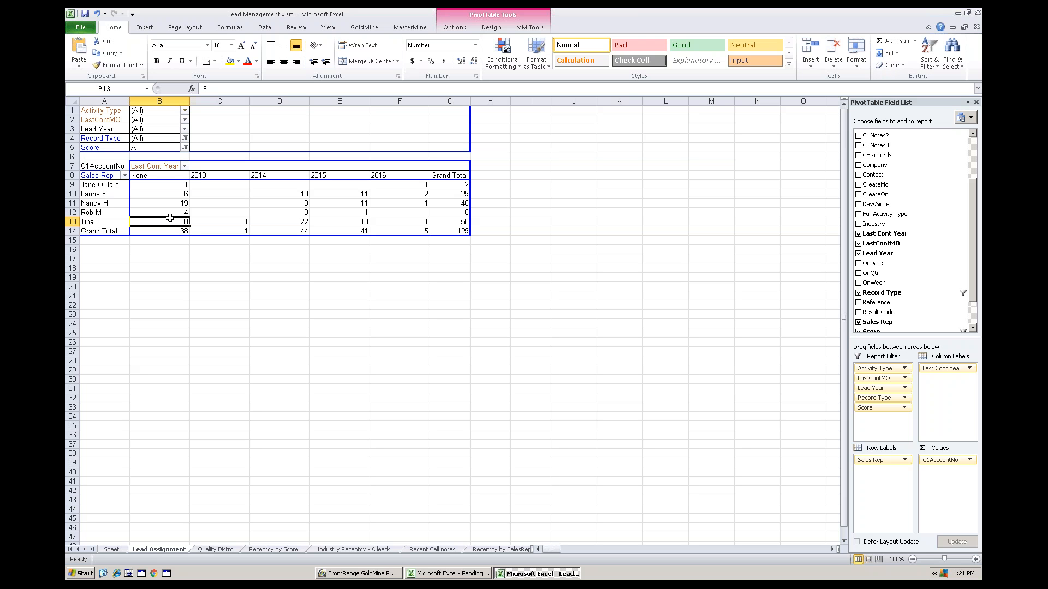
mouse_move(171, 221)
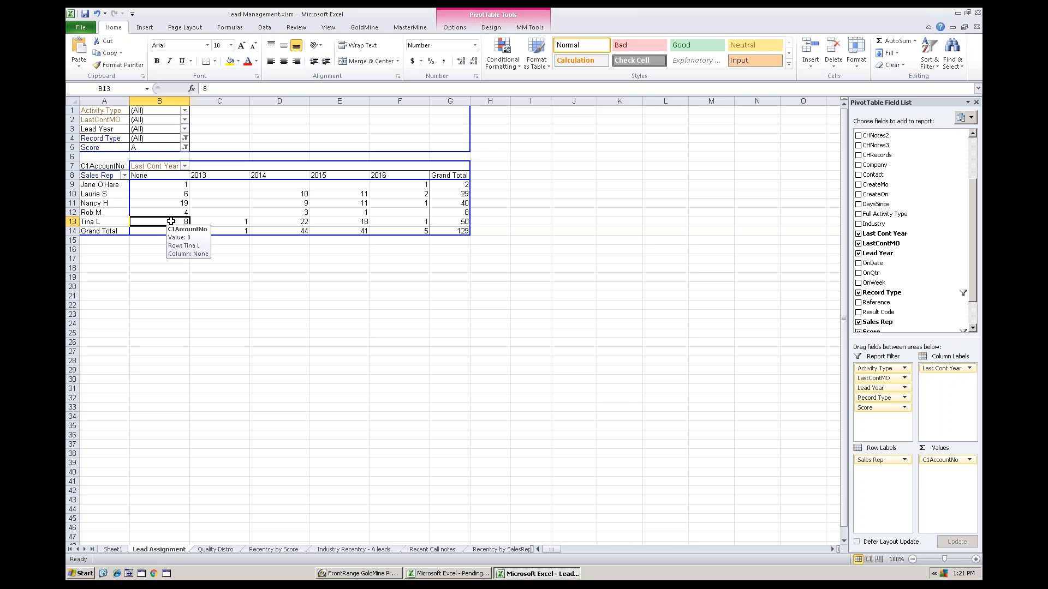
double_click(171, 221)
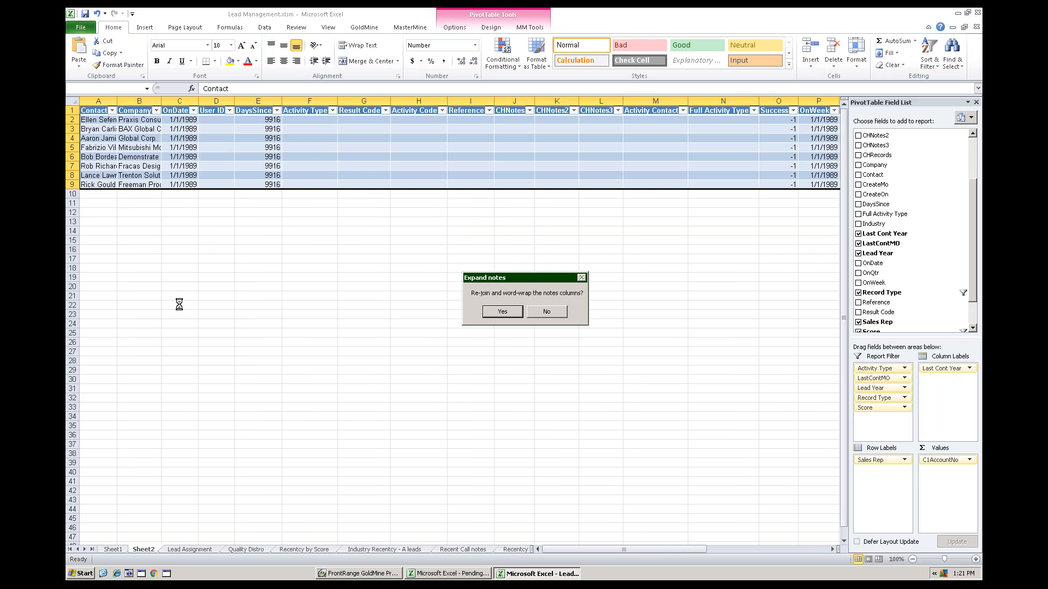
click(543, 317)
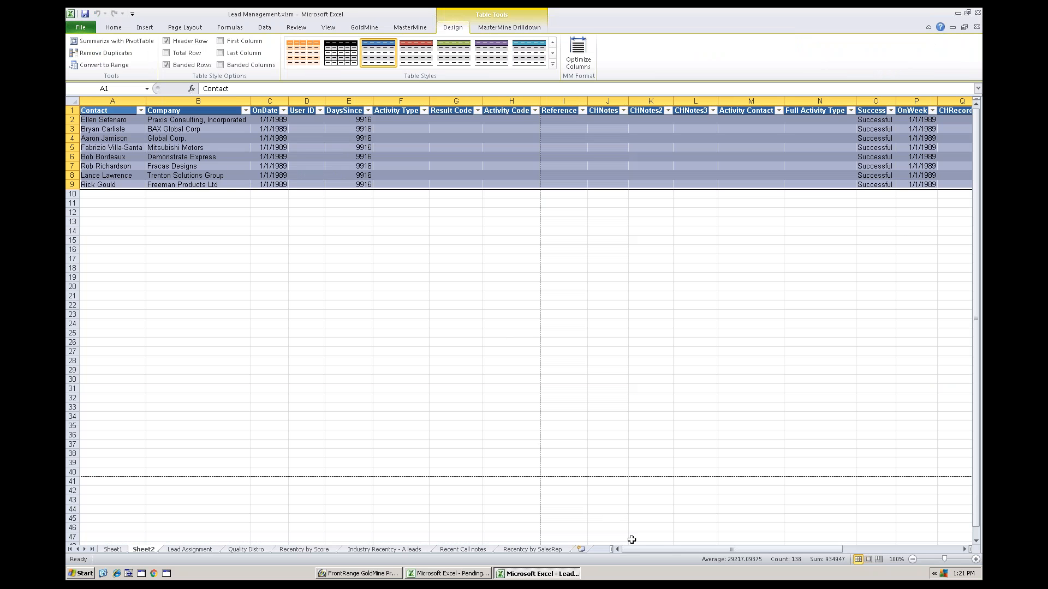
Enter the new sales rep's name in the first lead's Sales Rep cell, W2, and fill it down through the remaining lead rows
drag(632, 548, 633, 549)
drag(697, 548, 787, 510)
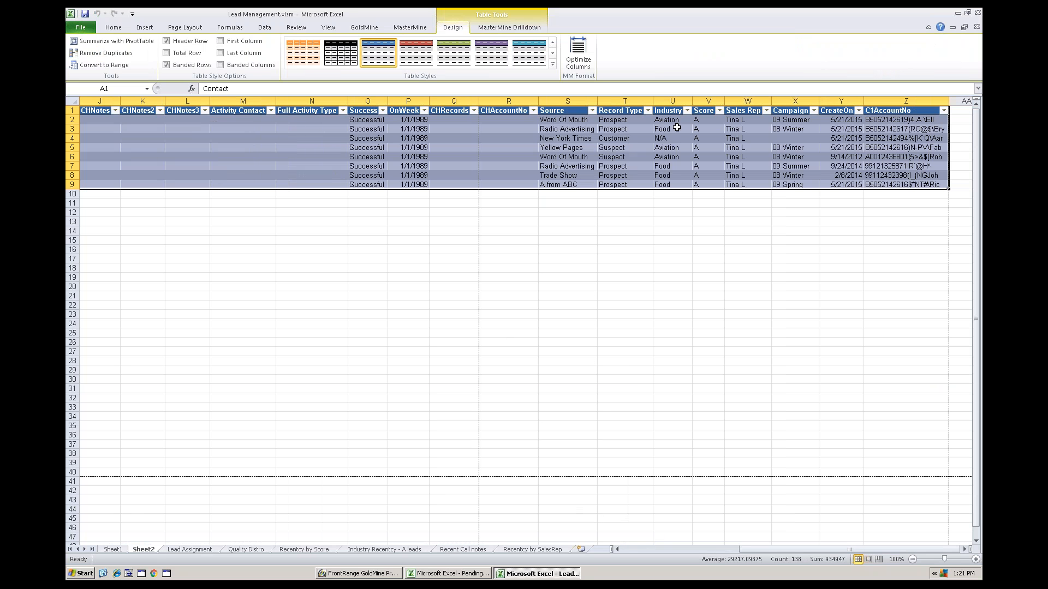
click(744, 121)
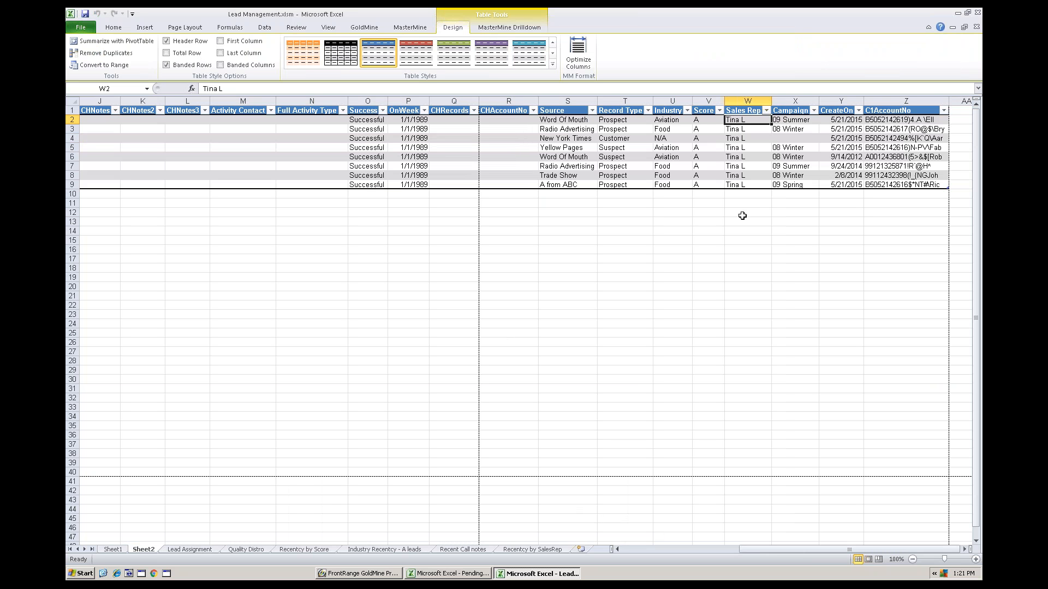
text(Nancy )
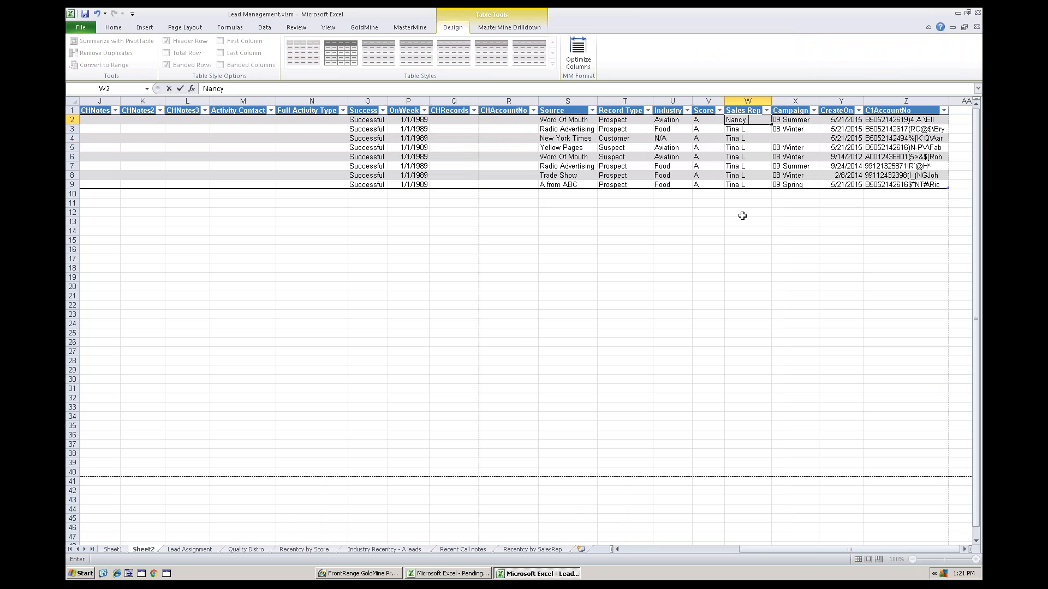
text(H)
key(Return)
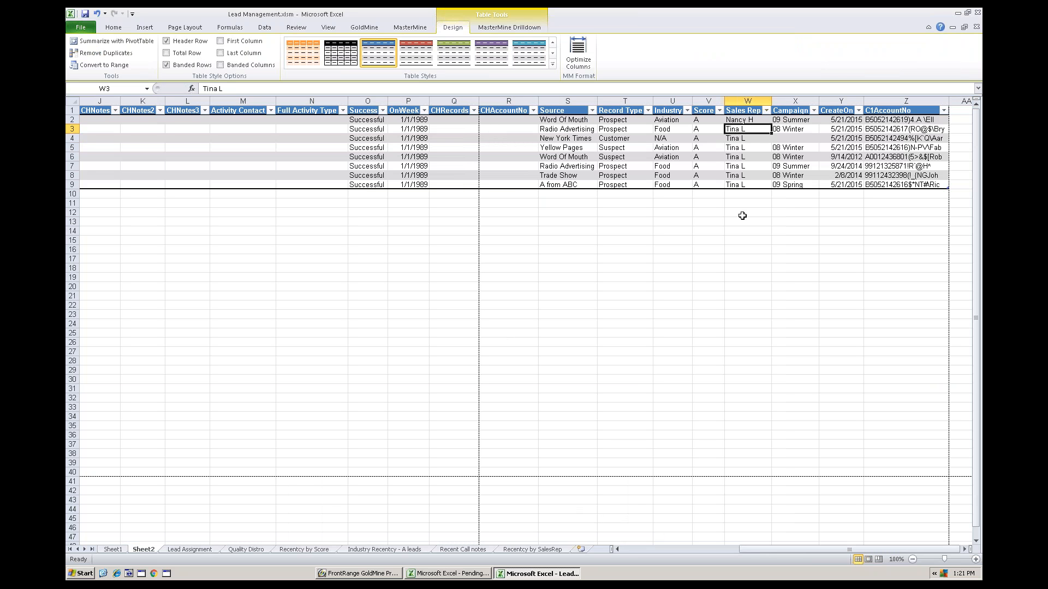
click(749, 120)
drag(771, 124, 742, 120)
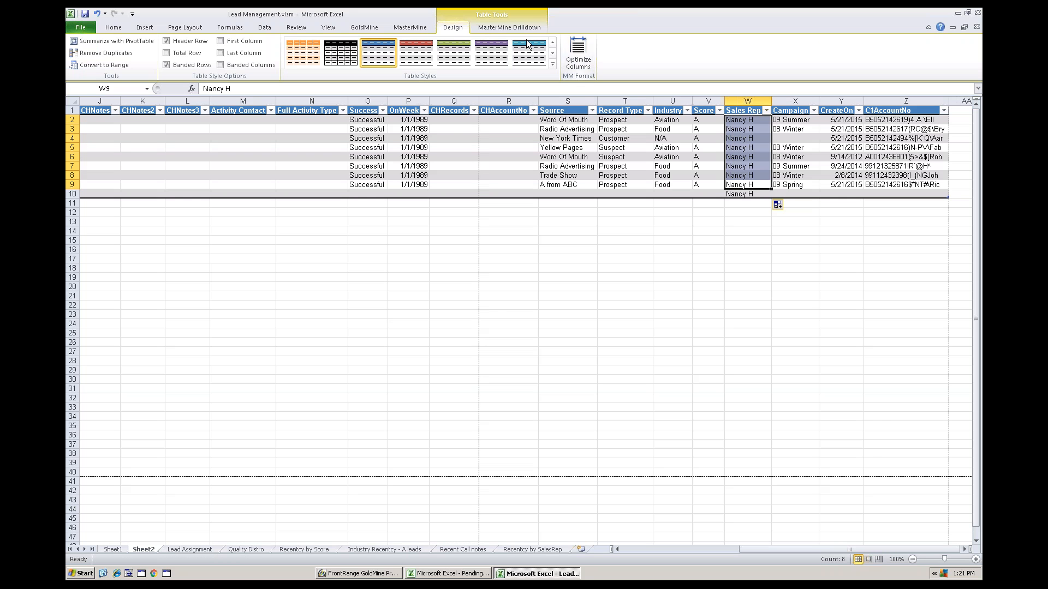
Set up MMUpdater for the selected rows with Sales Rep (W) as the replacement column and Test Run turned off
click(506, 28)
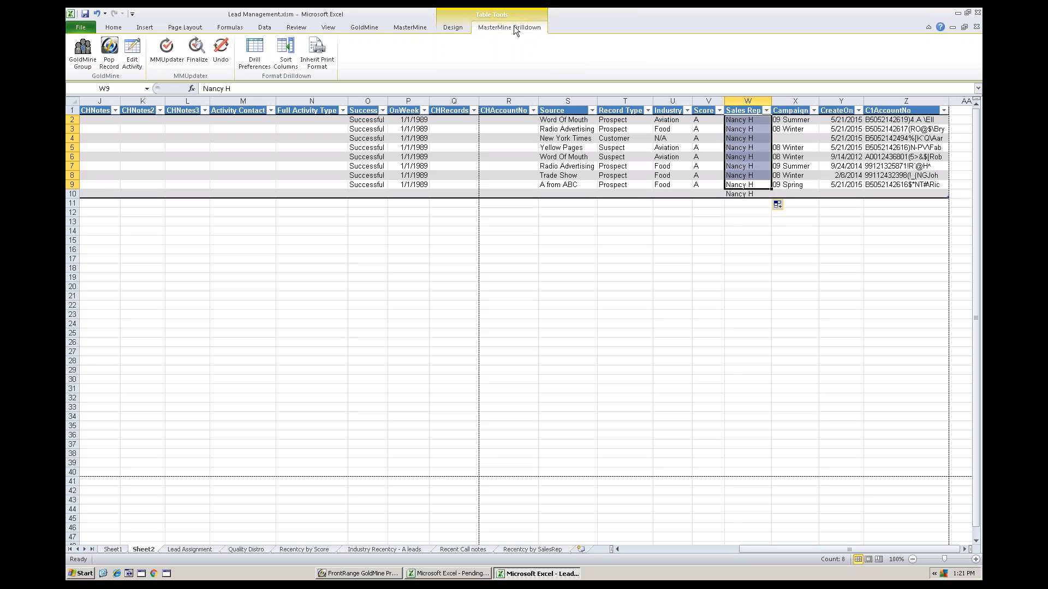
click(166, 53)
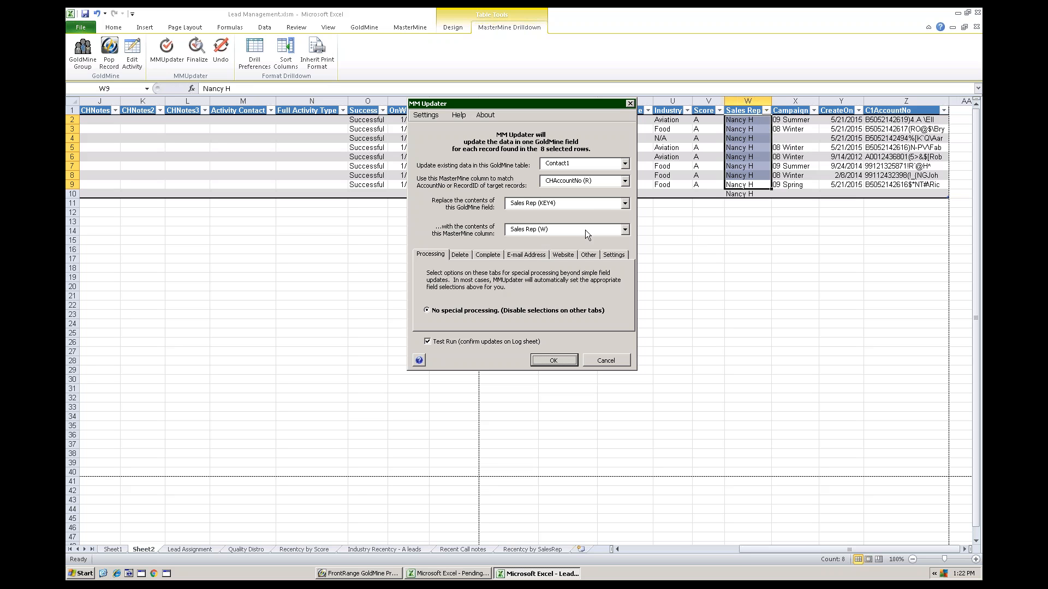
click(626, 230)
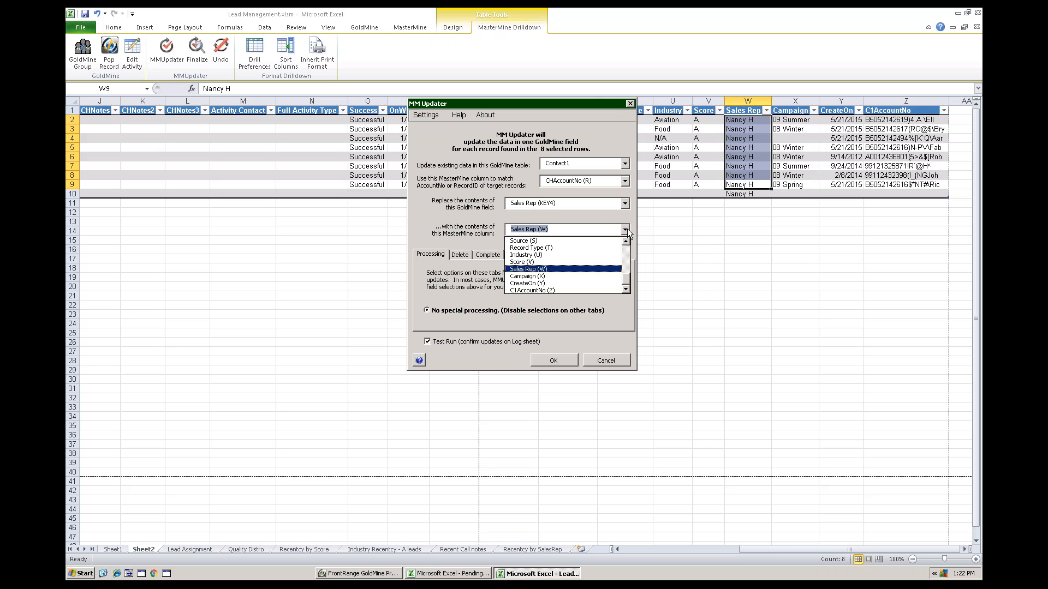
click(538, 269)
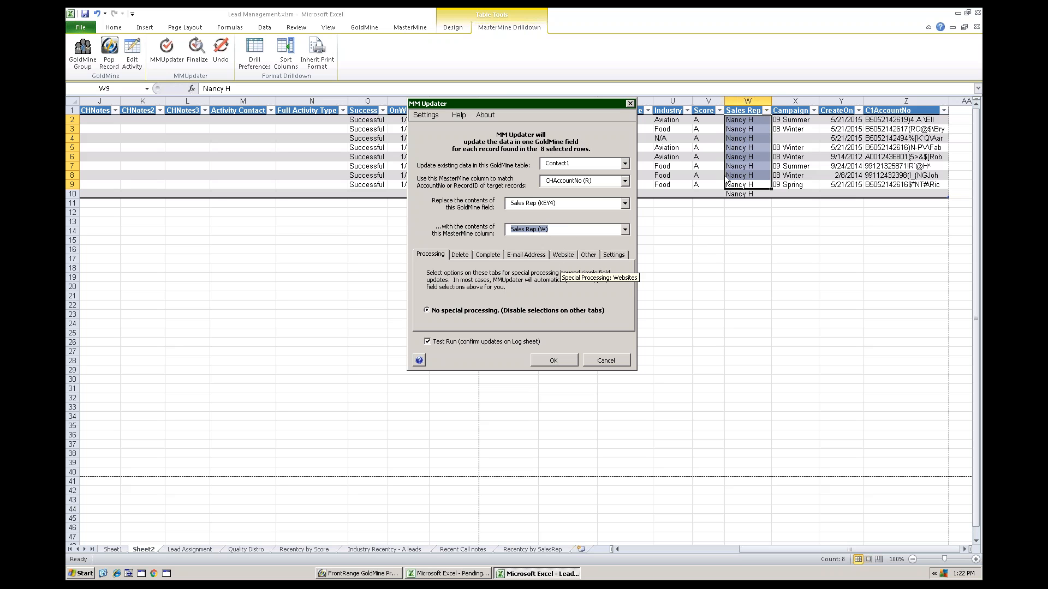
click(428, 342)
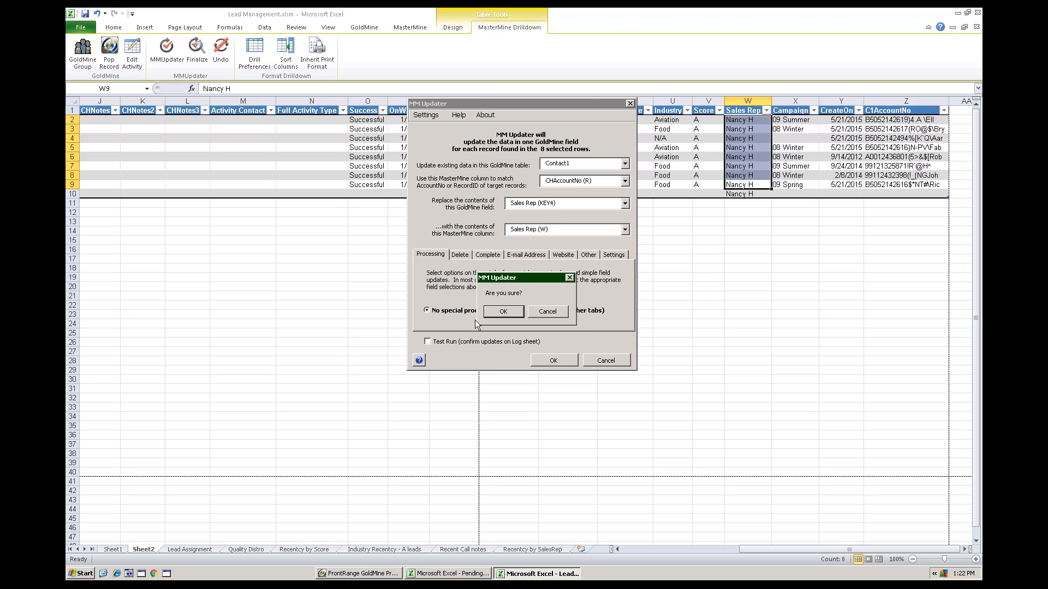
click(497, 311)
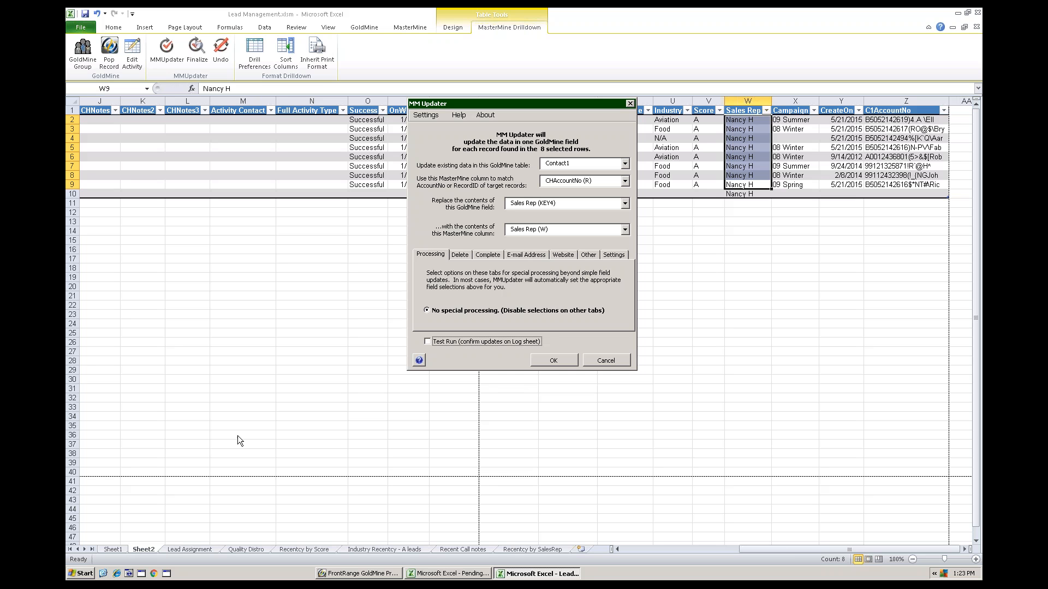
Try to run the GoldMine update matched on CHAccountNo (R), declining to continue past the blank match field
click(564, 360)
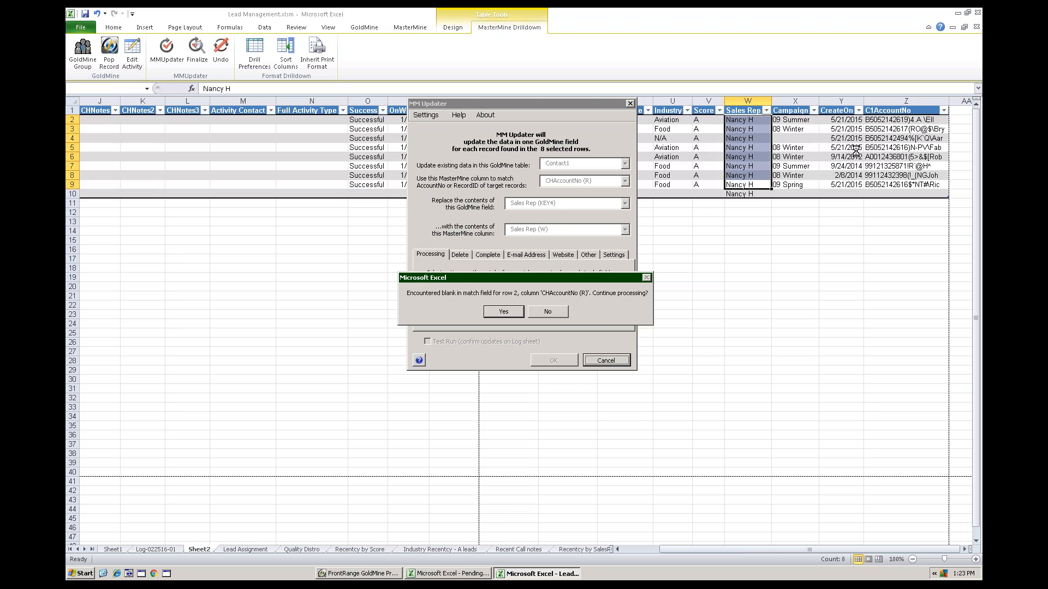
click(545, 313)
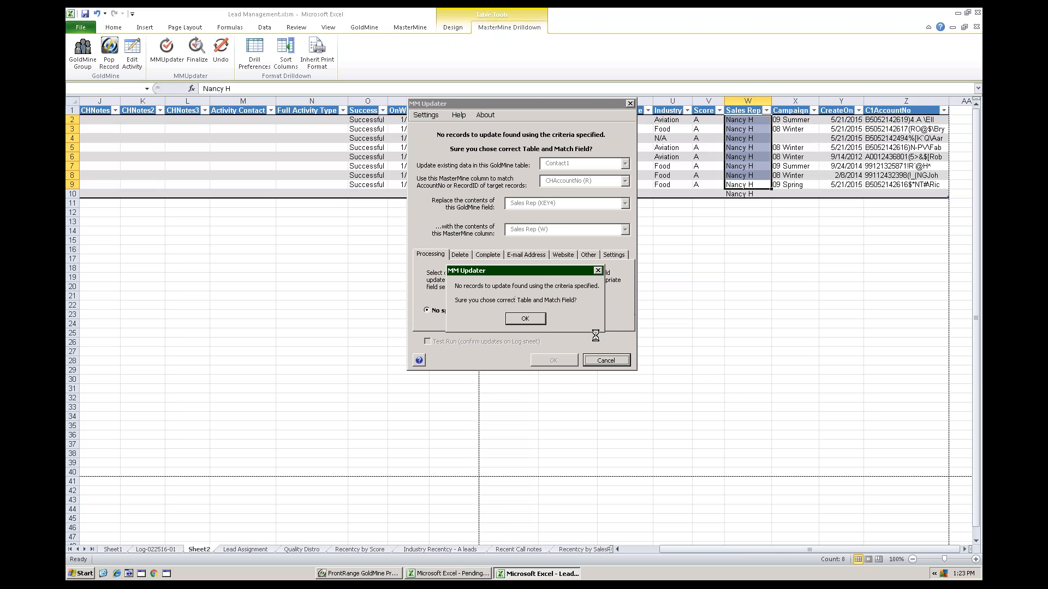
click(527, 318)
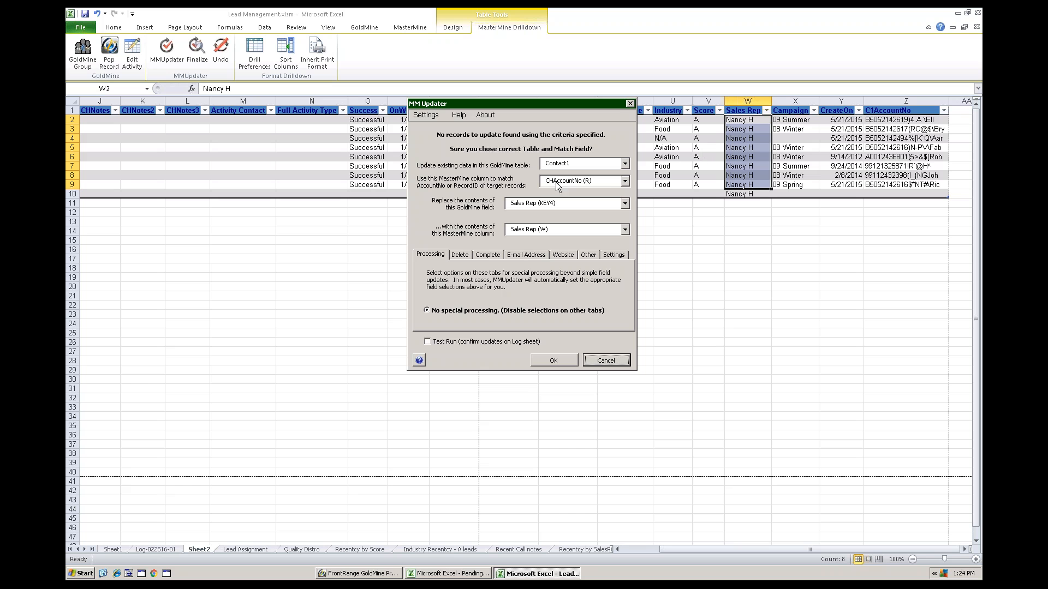
Set the match column to C1AccountNo (Z) and run the Sales Rep update in GoldMine
click(624, 181)
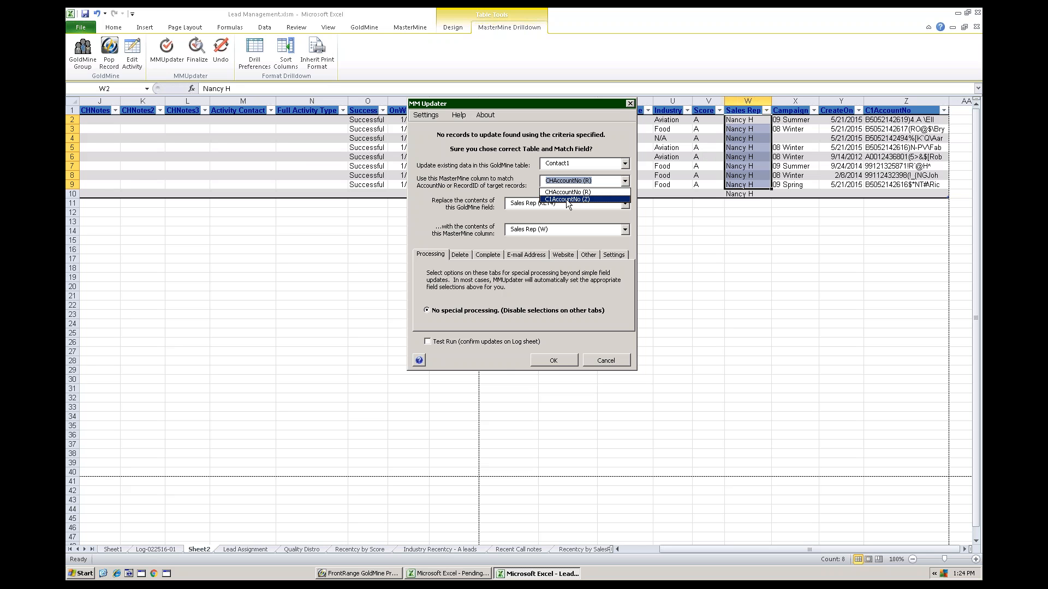
click(567, 200)
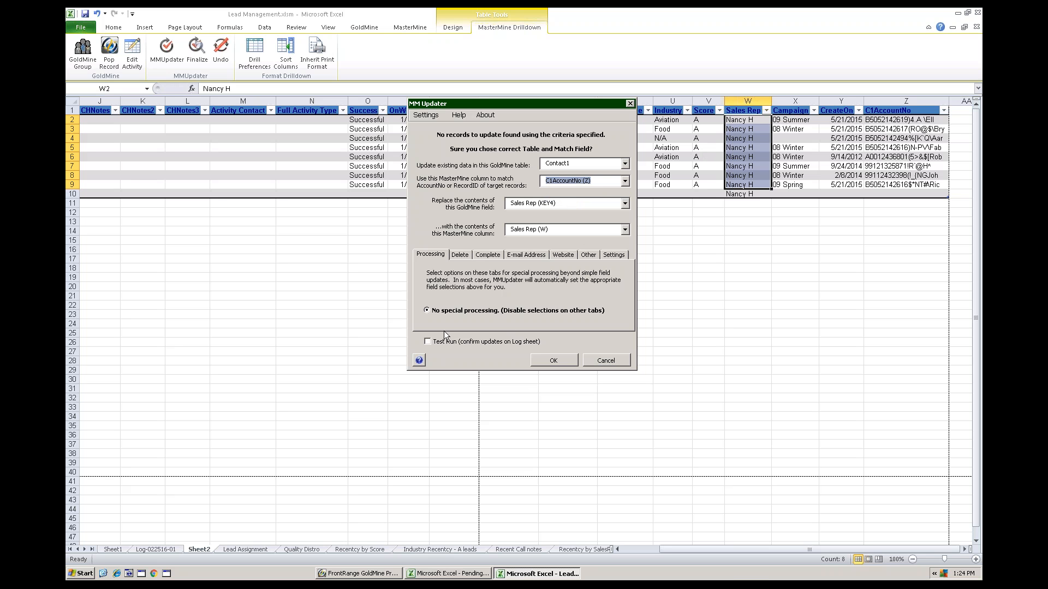
click(551, 360)
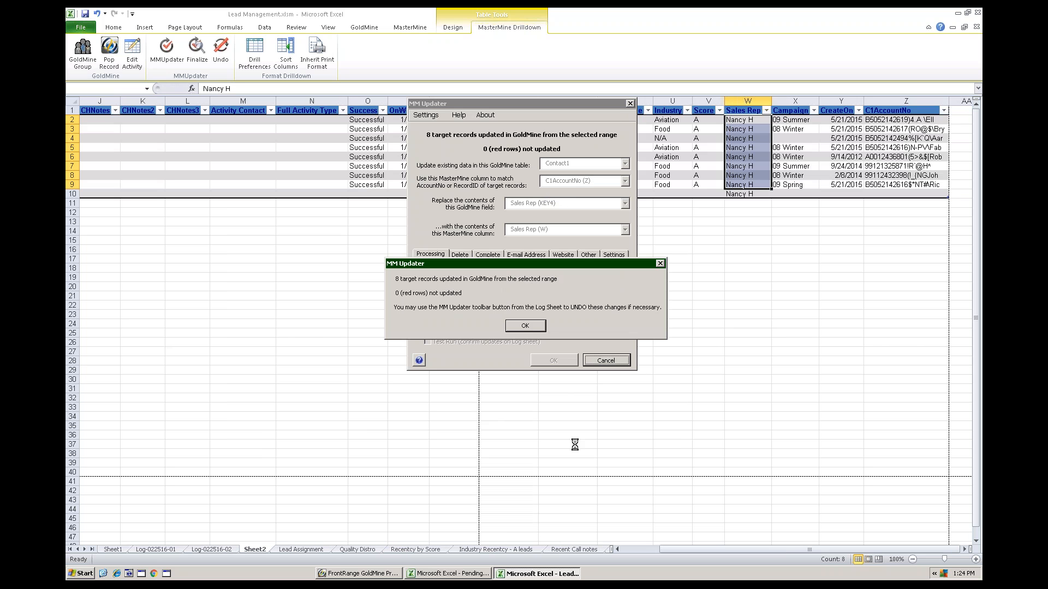
click(526, 326)
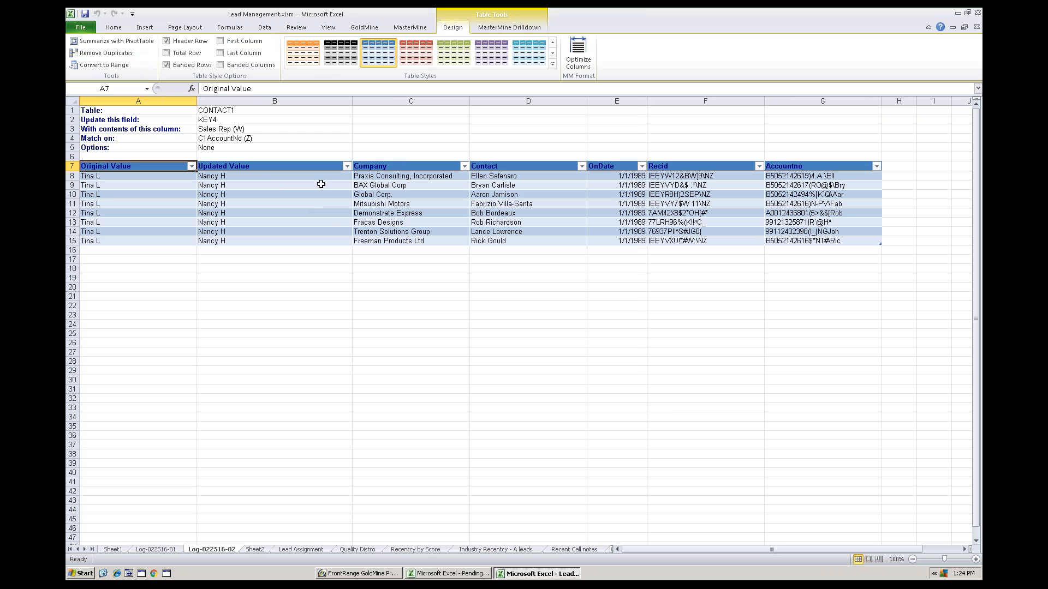
Open the BAX Global Corp record in GoldMine from the update log to check its Sales Rep, and return to the Lead Management workbook
click(367, 185)
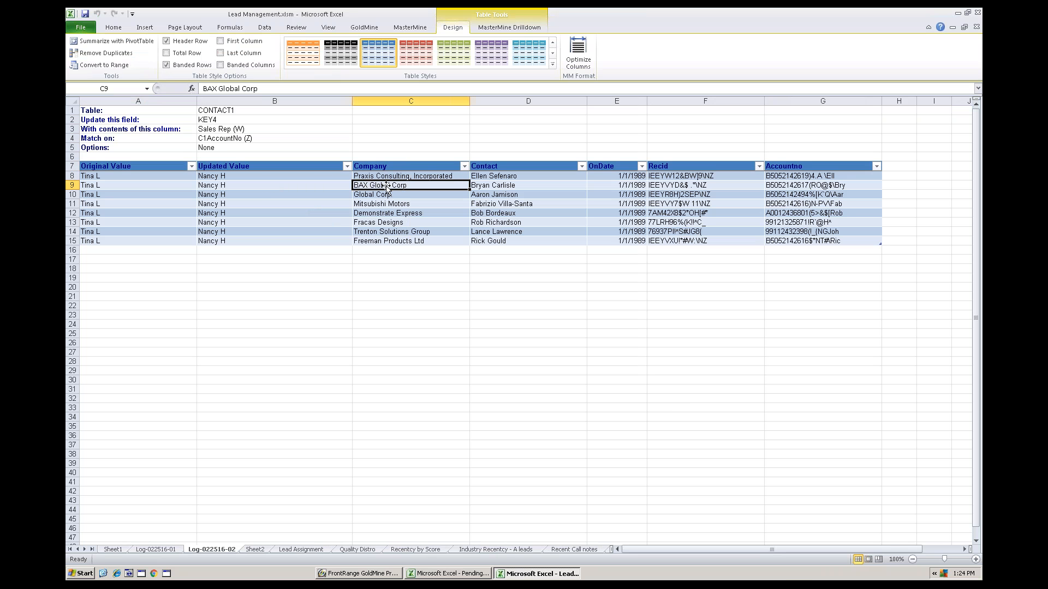
double_click(386, 187)
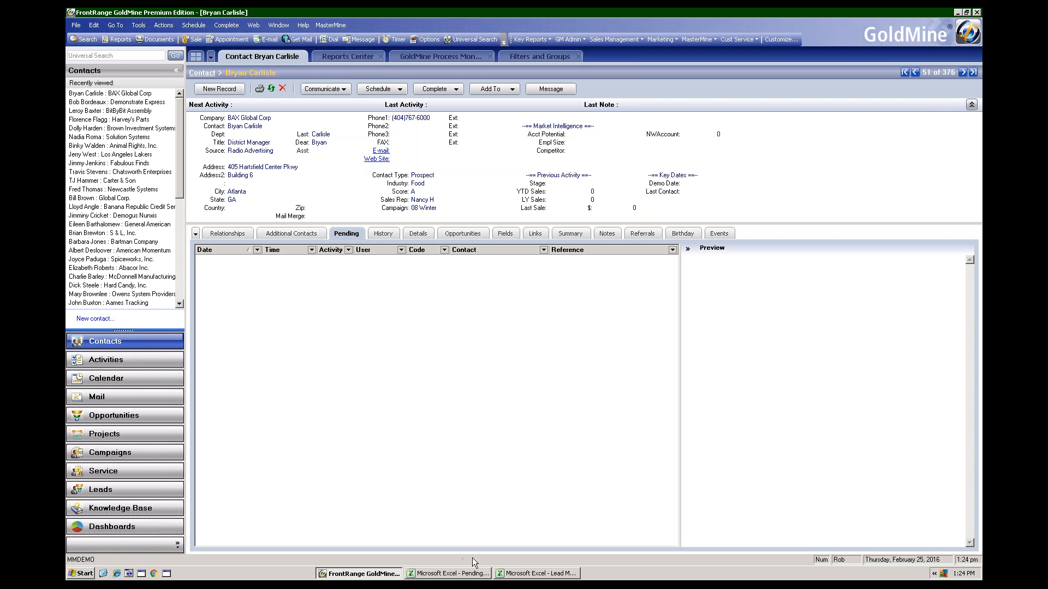
click(530, 572)
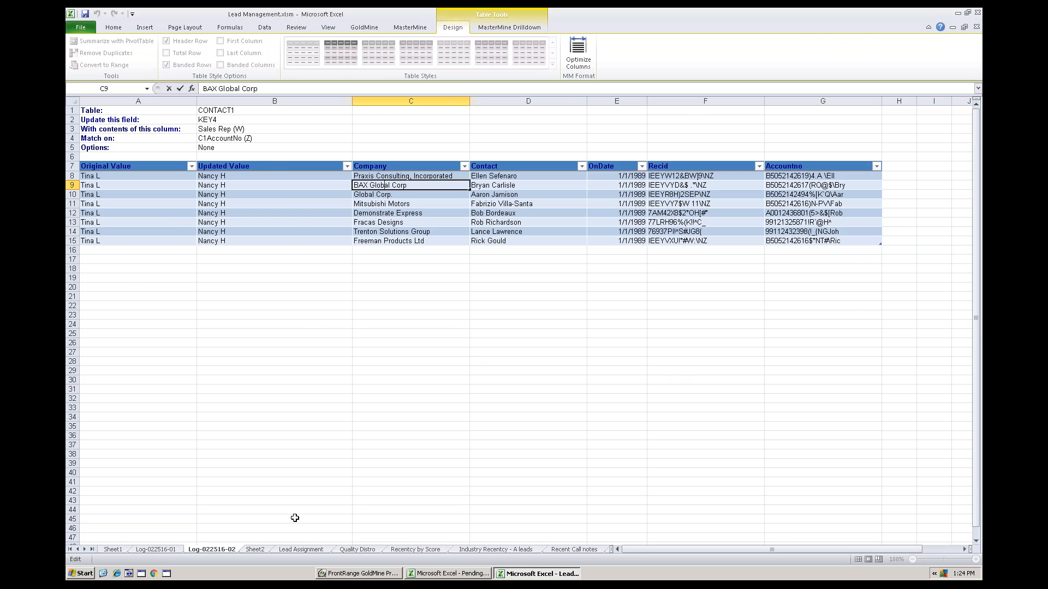
Refresh the Lead Assignment pivot table from GoldMine and check the None-column lead counts of the two affected sales reps
click(295, 551)
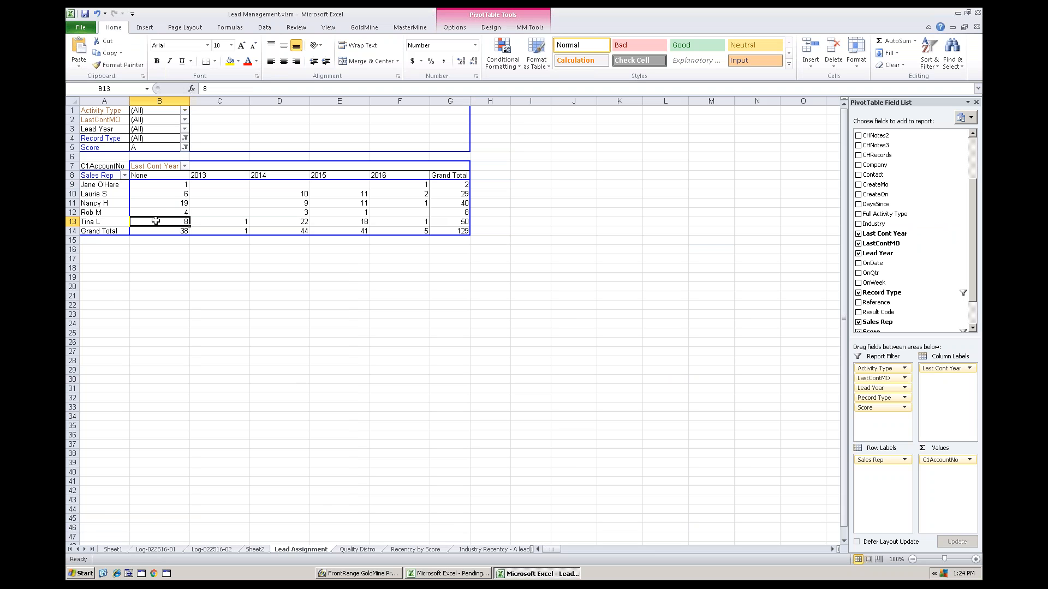
click(410, 27)
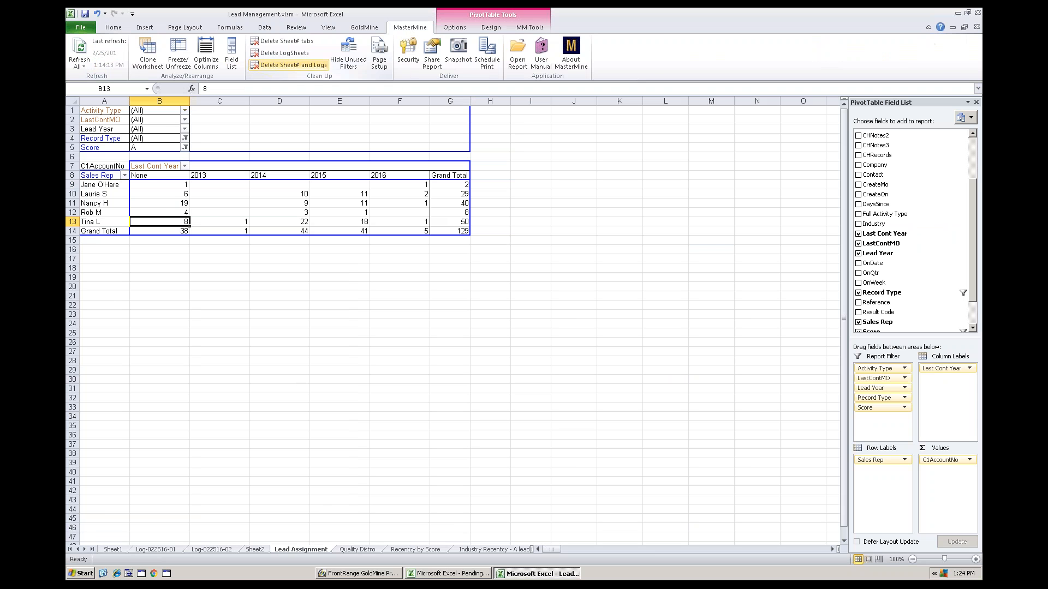
click(79, 48)
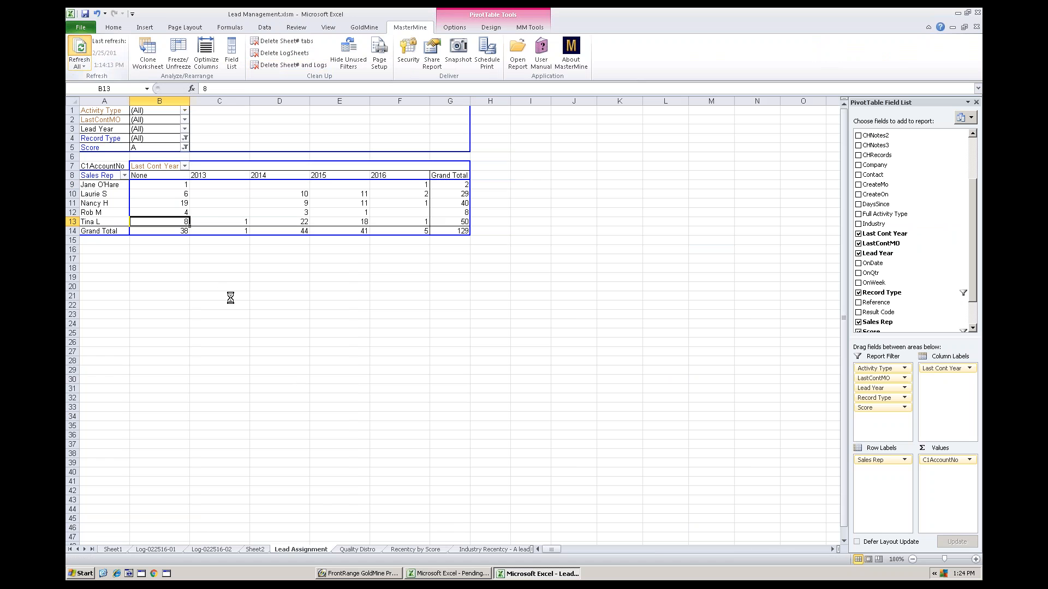
click(153, 208)
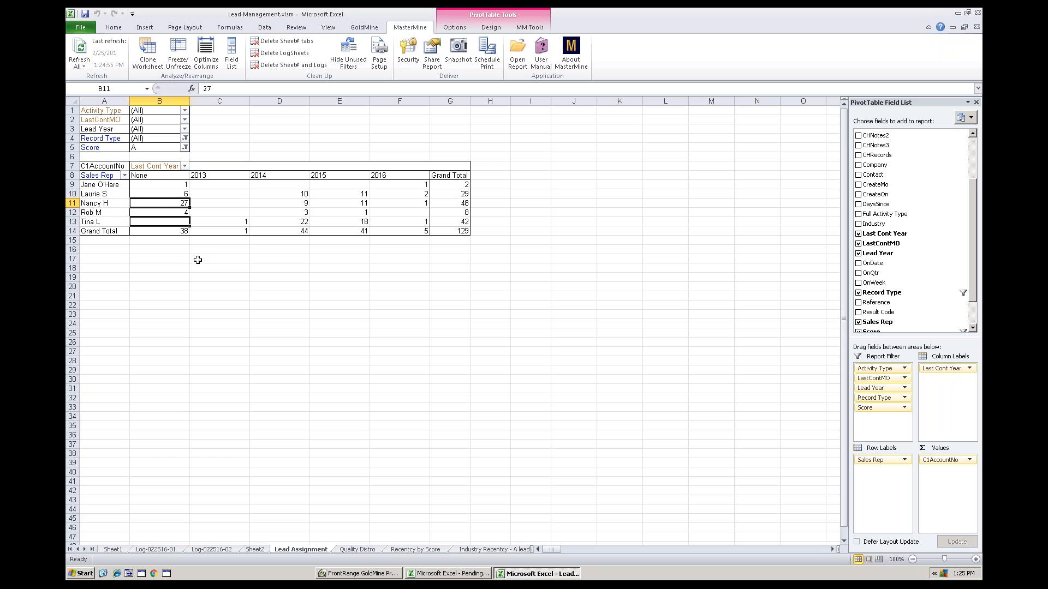
click(218, 222)
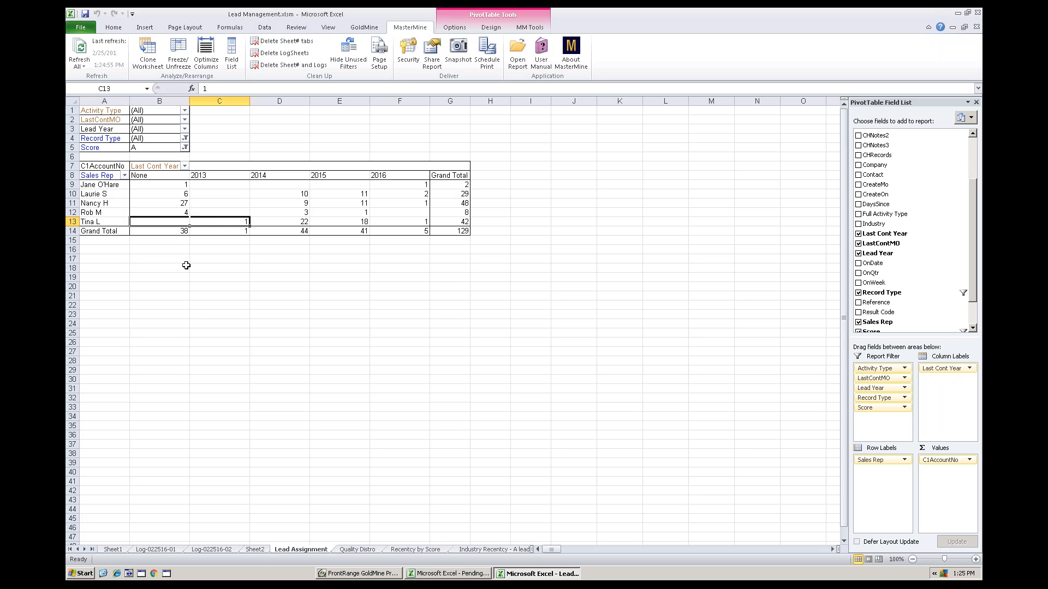
mouse_move(173, 216)
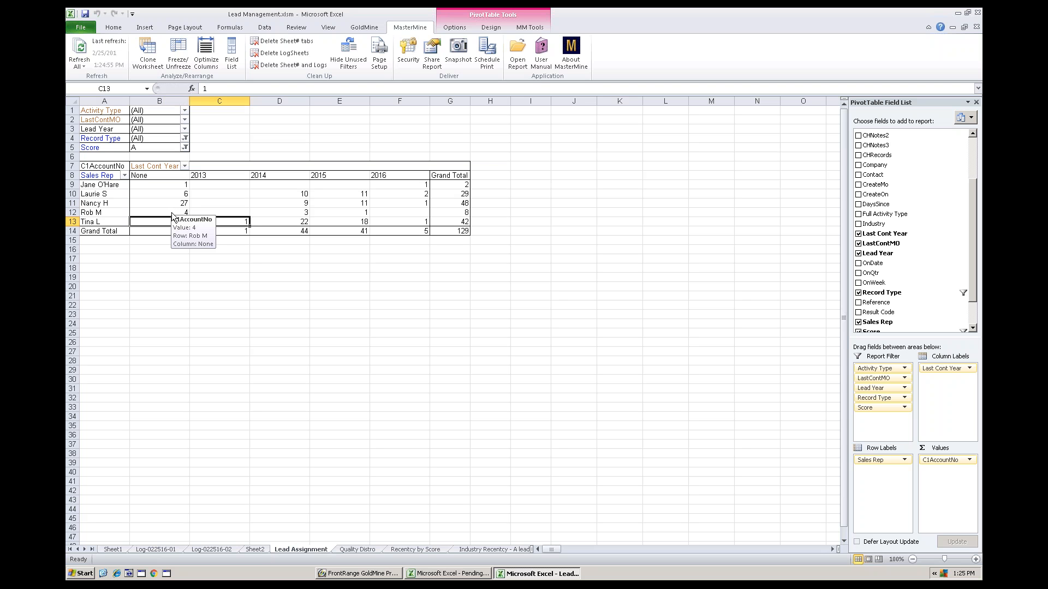
On Sheet2, enter the names of two other sales reps in Sales Rep cells W3 and W4
click(255, 550)
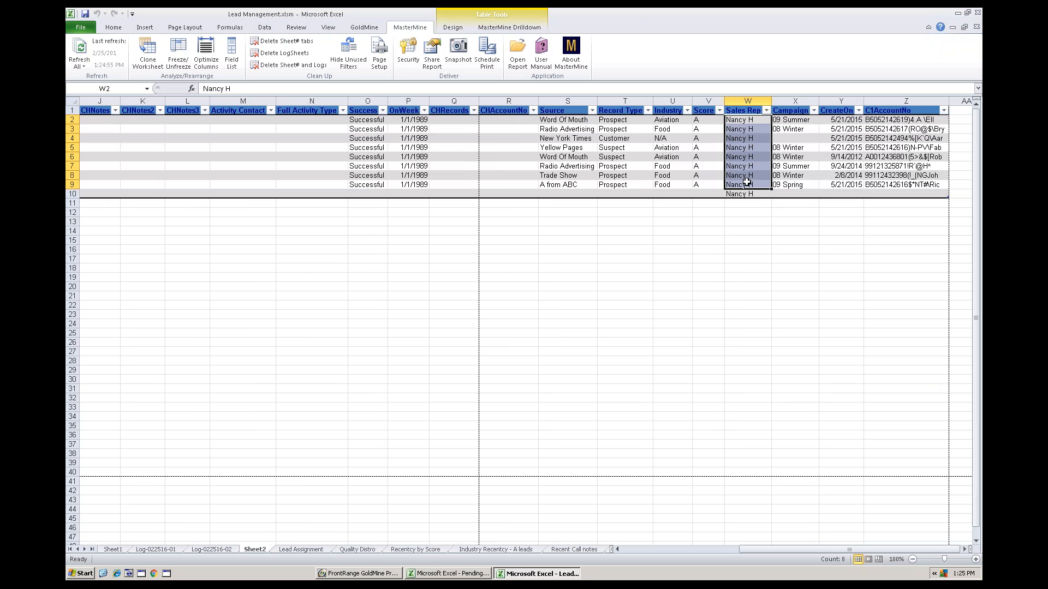
click(749, 119)
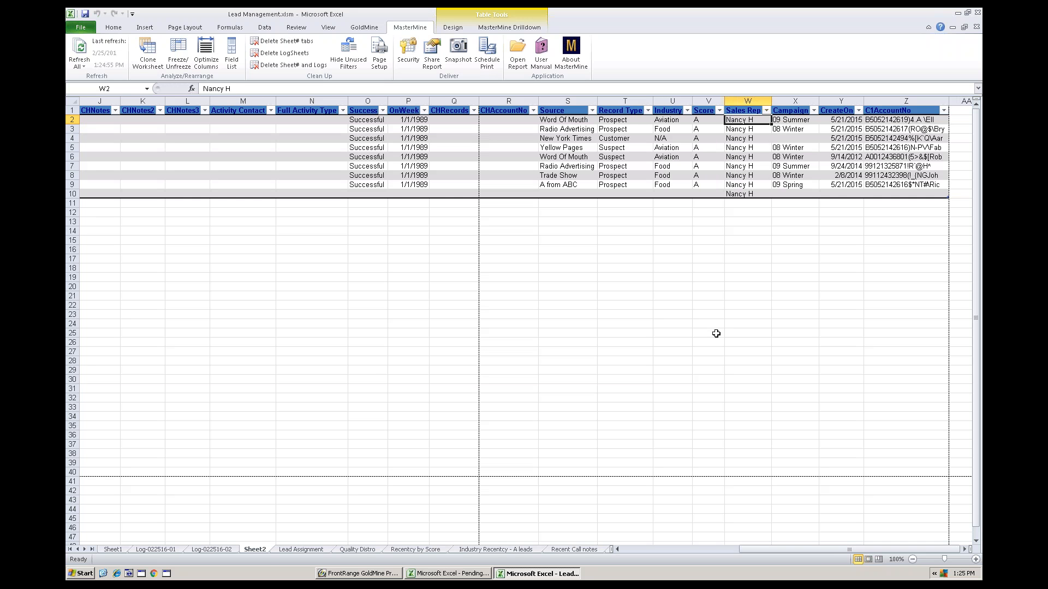
click(743, 128)
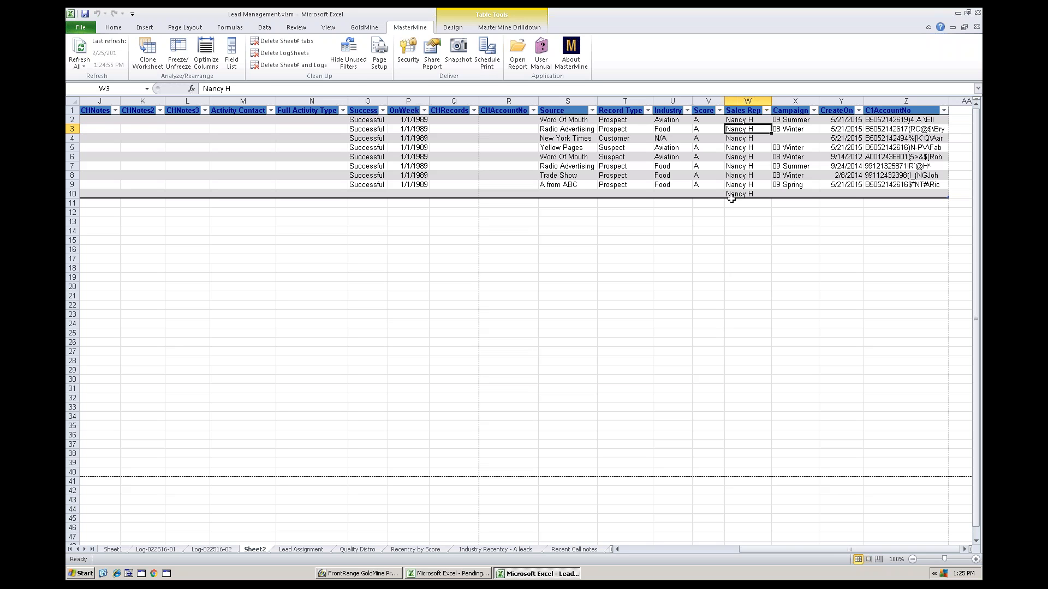
text(Laurie S)
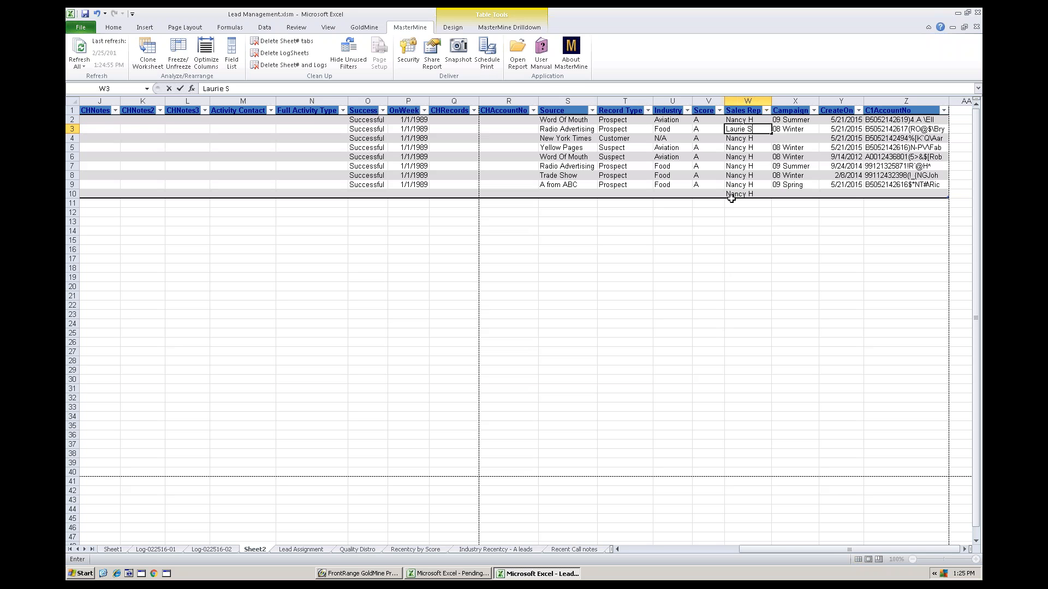
key(Return)
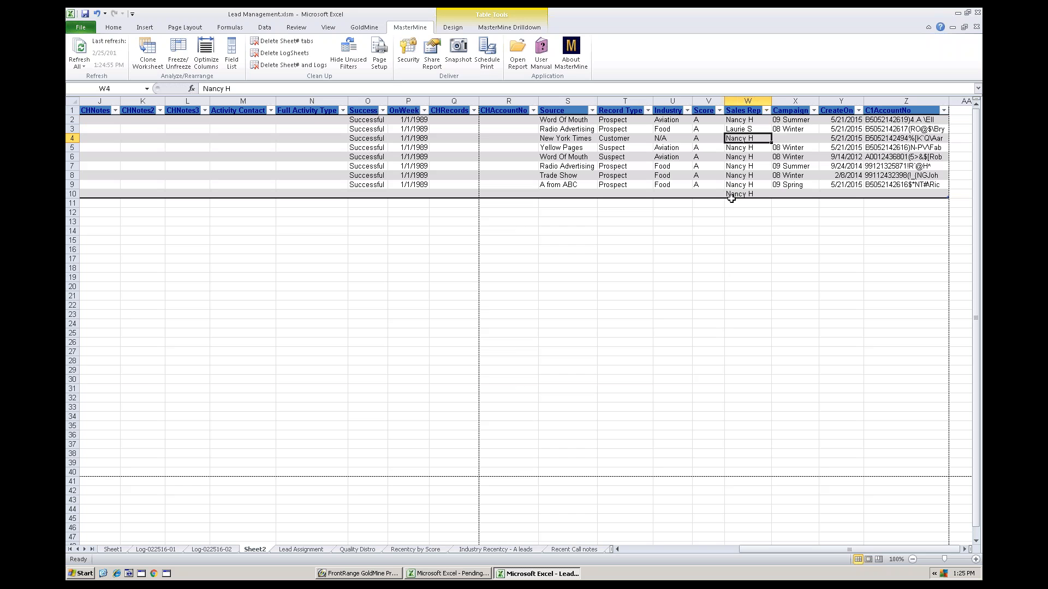
text(Rob M)
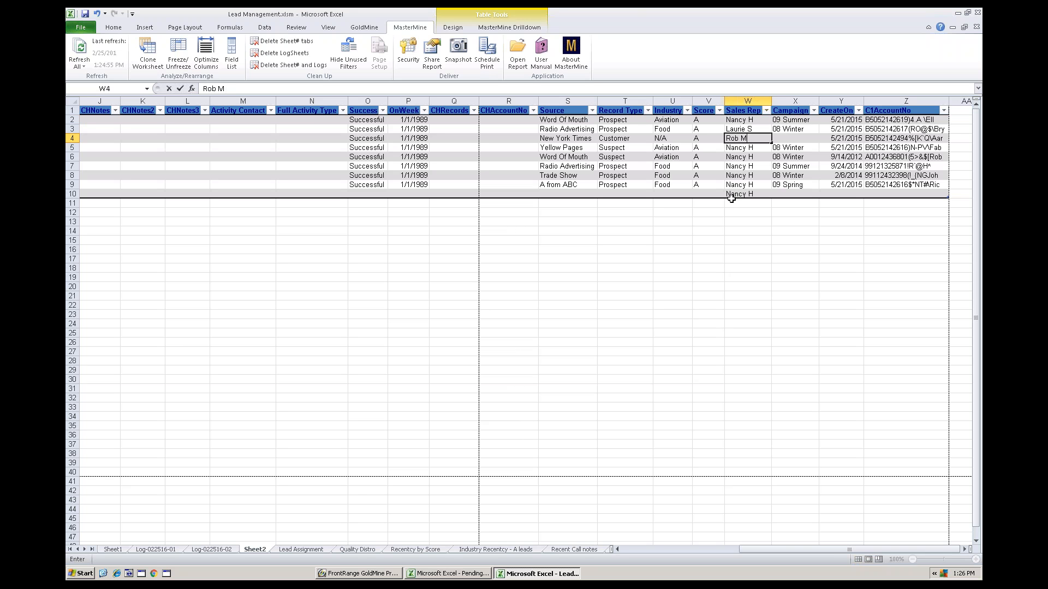
key(Return)
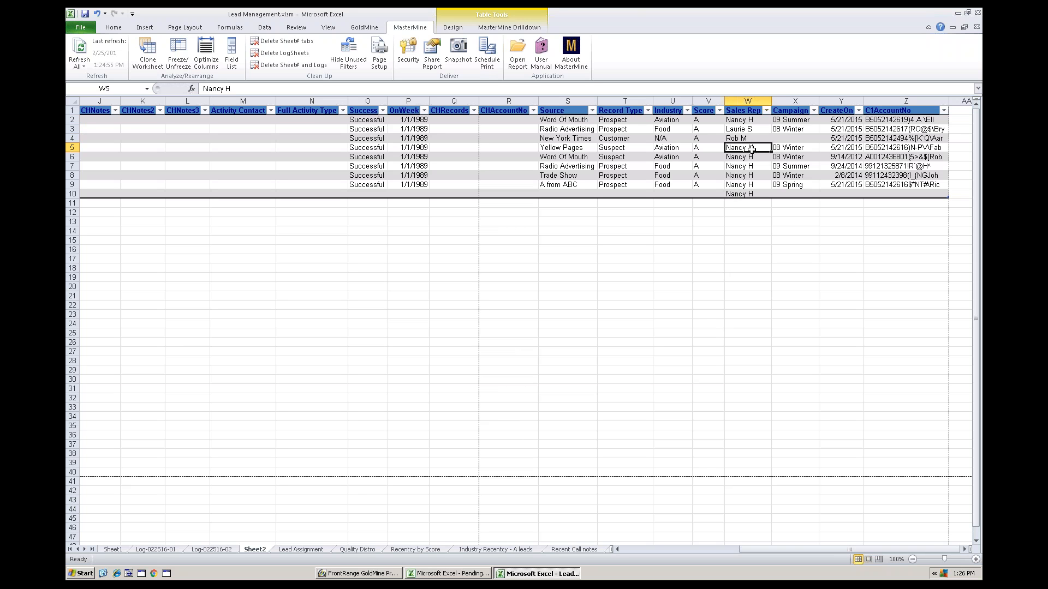
Fill the three-rep pattern in W2:W4 down the Sales Rep column through W10 to rotate the lead assignments
drag(758, 121, 757, 140)
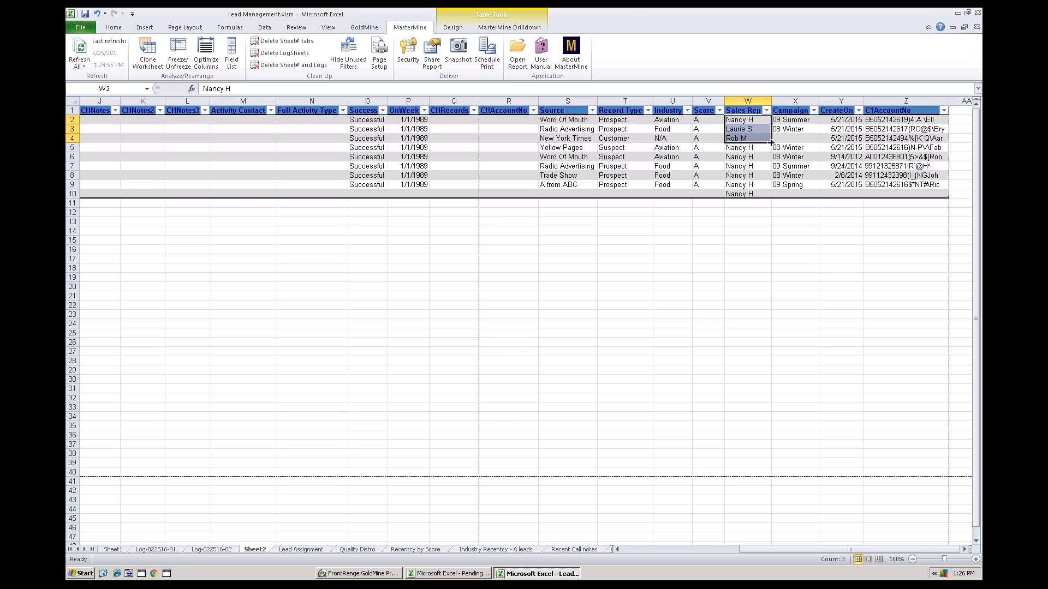
drag(771, 143, 771, 197)
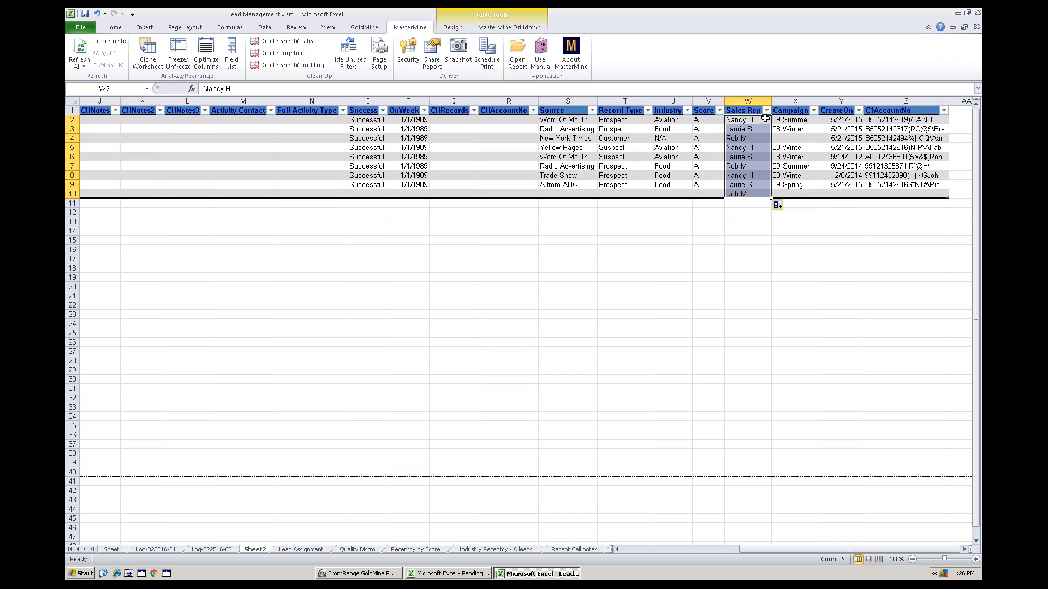
drag(753, 120, 751, 145)
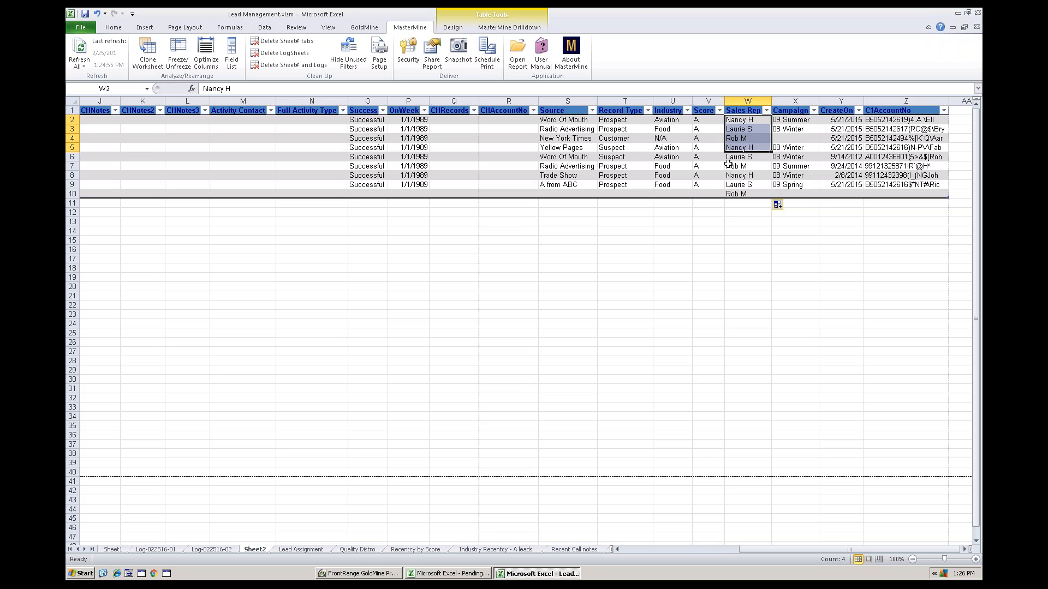
click(746, 140)
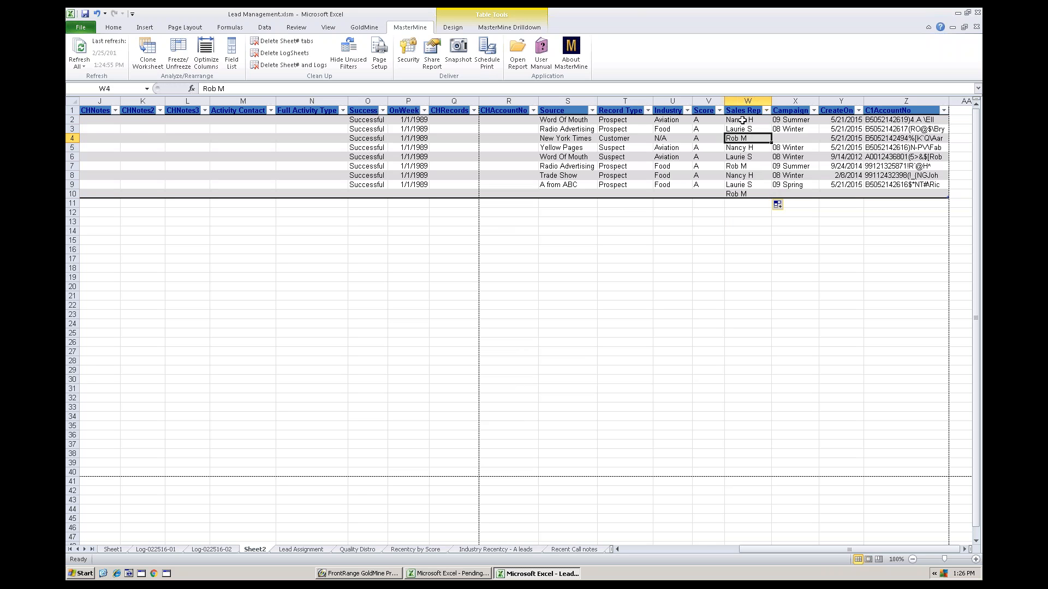
drag(742, 120, 742, 185)
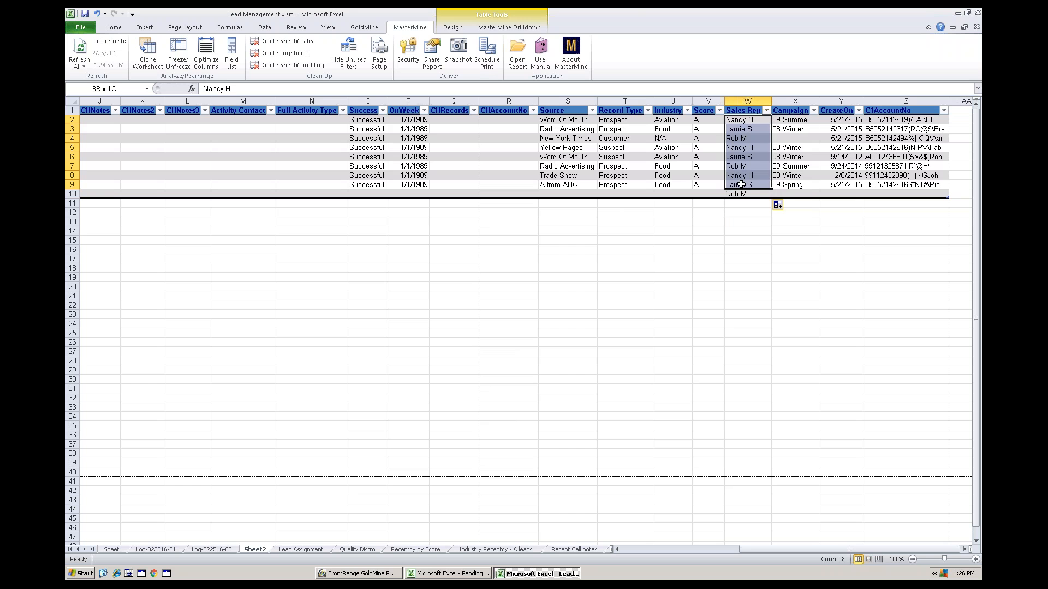
Enter an IF formula in W2 that assigns one sales rep when Industry equals "Aviation" and another rep otherwise
click(742, 121)
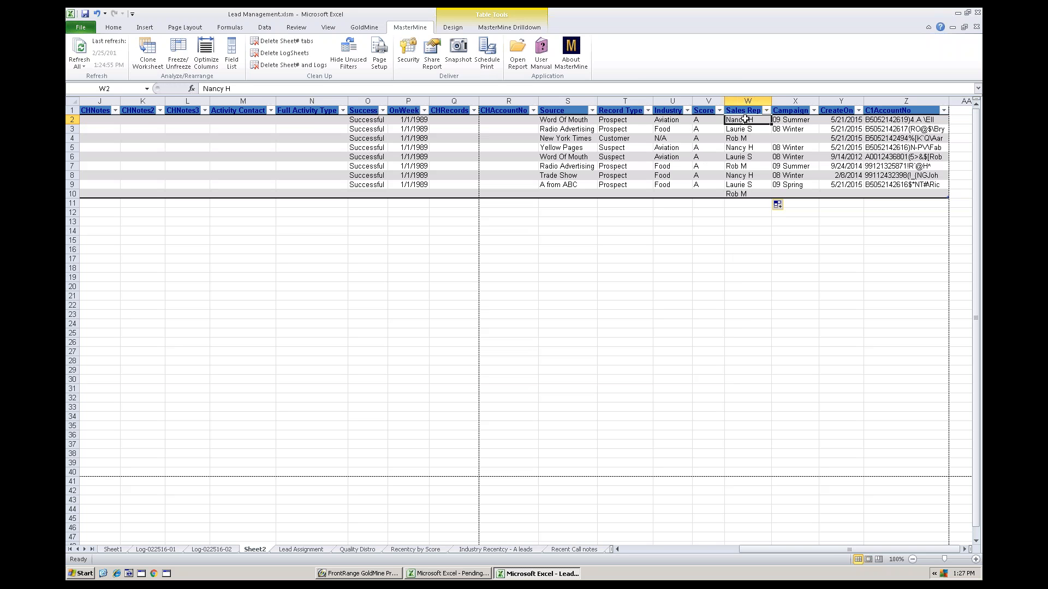
text(=)
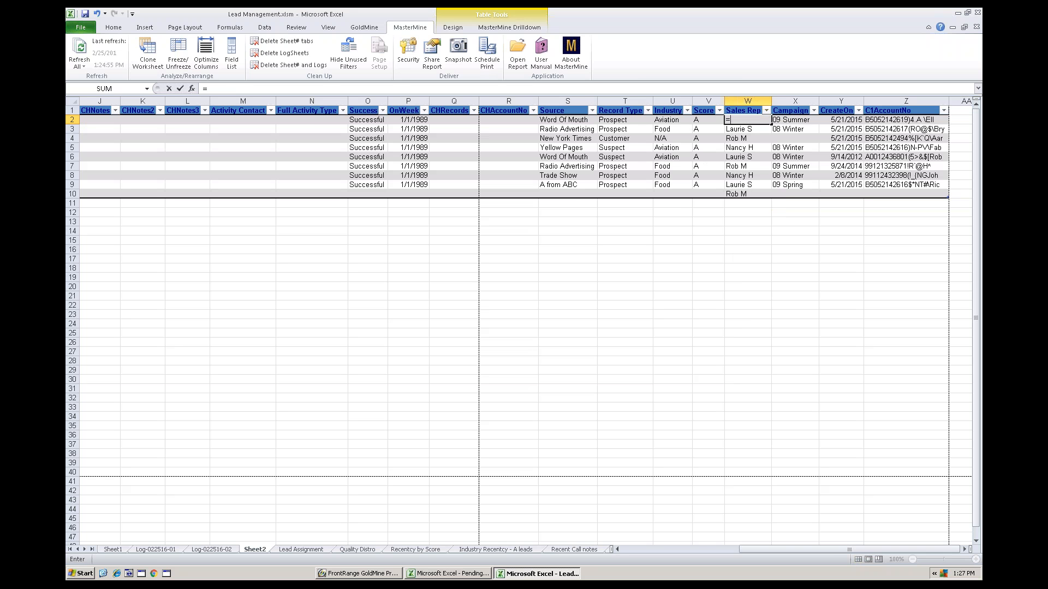
text(if()
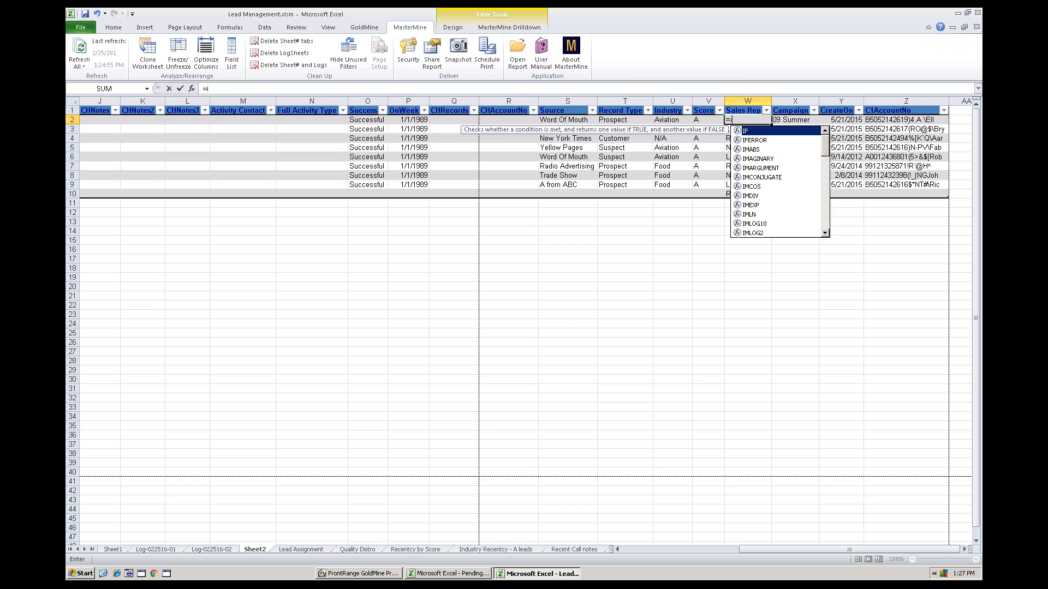
click(674, 121)
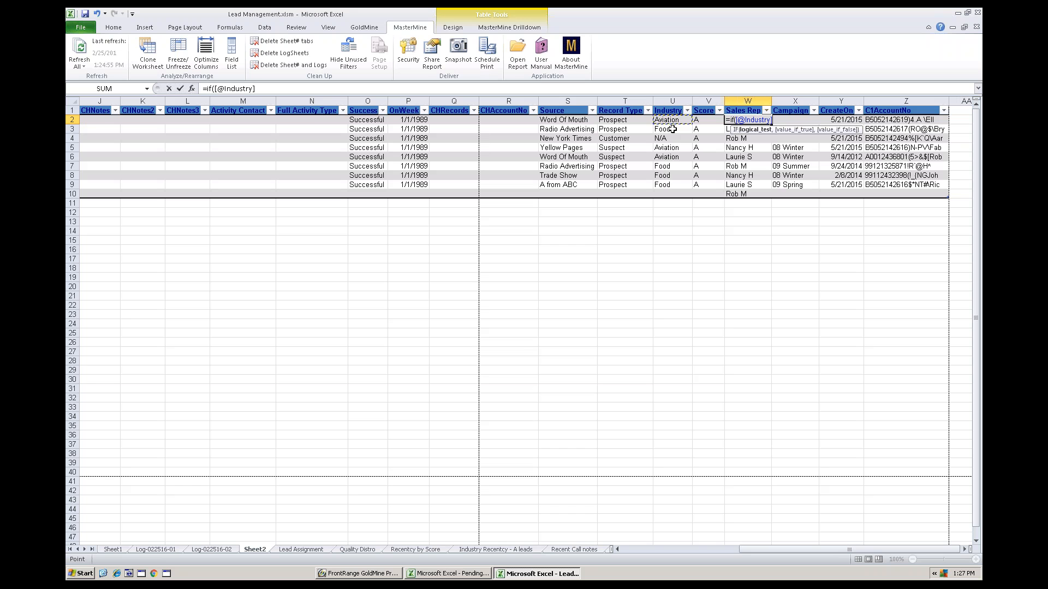
text(="Aviation",)
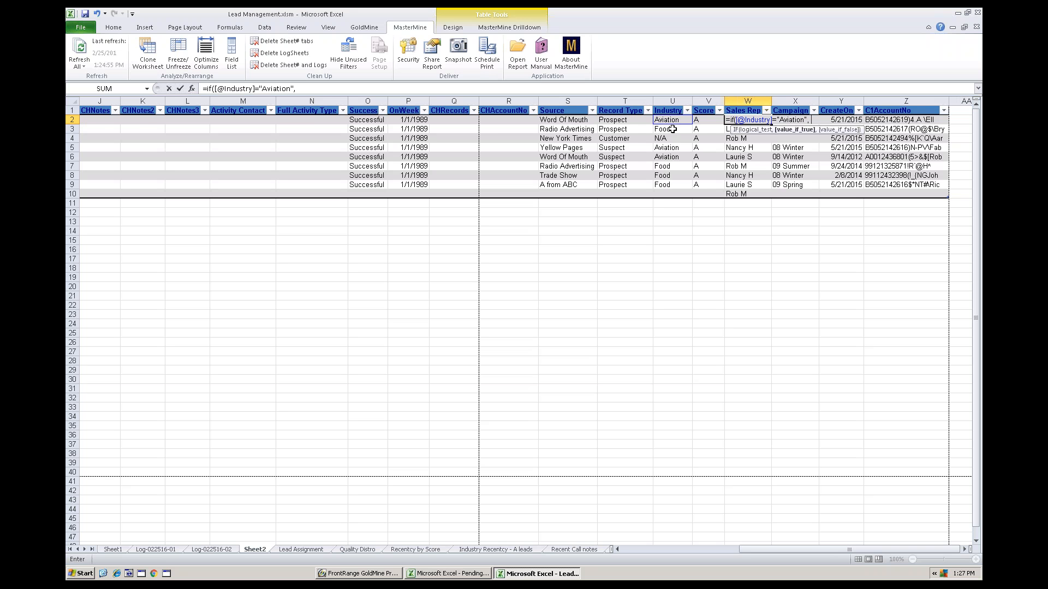
text( "Nancy H",)
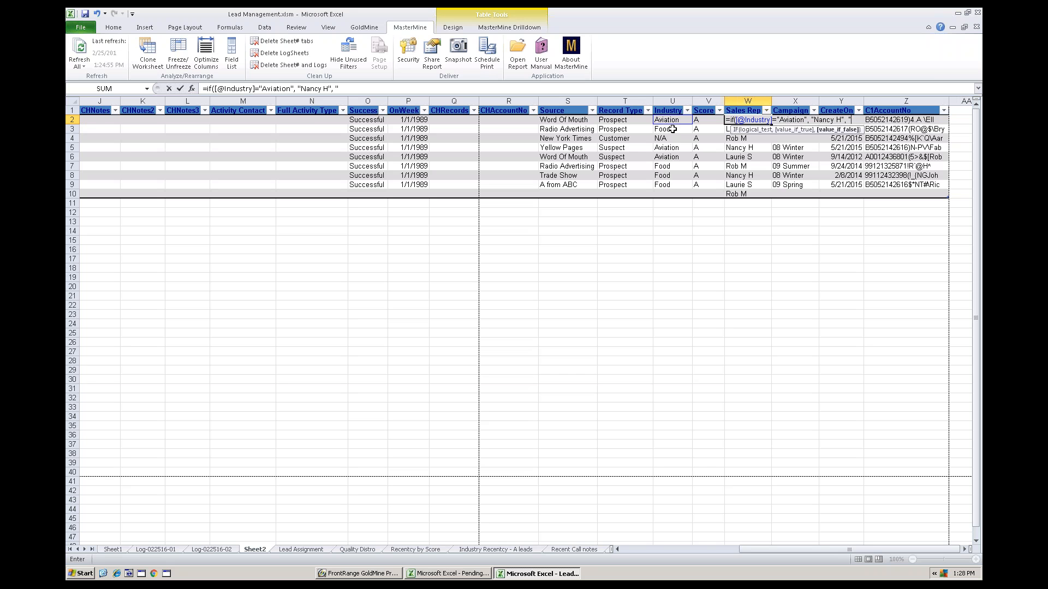
text("Rob M)
key(Return)
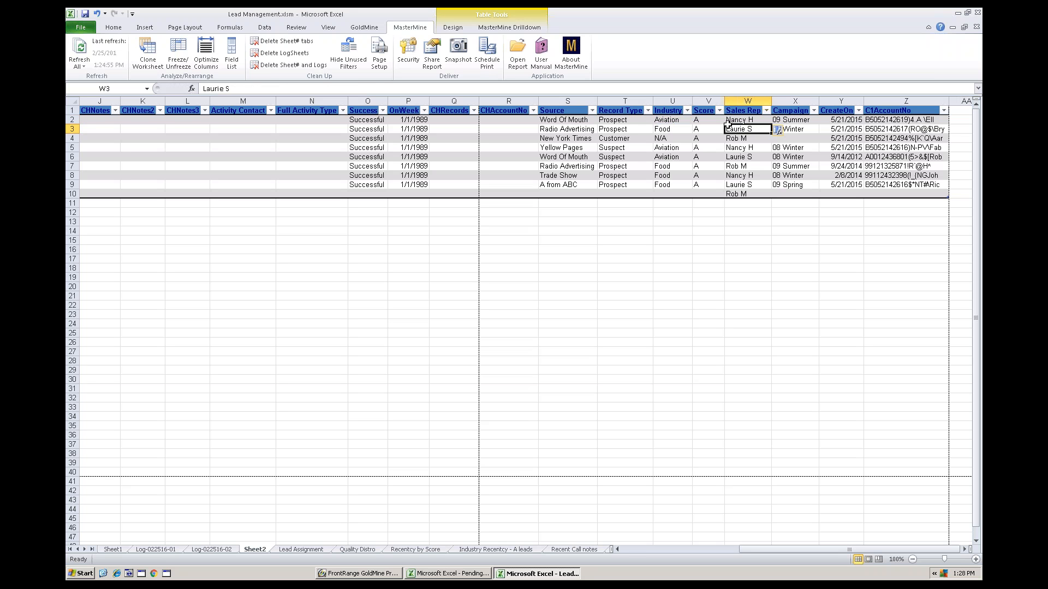
Fill the industry-based IF formula from W2 down the Sales Rep column through W10 and review the assigned reps
click(765, 121)
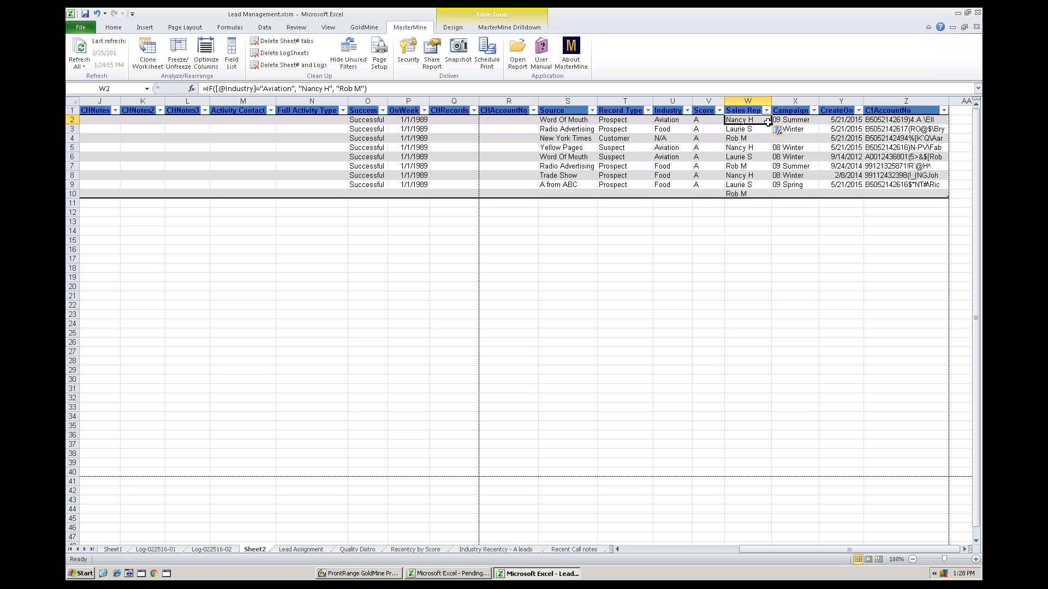
double_click(768, 123)
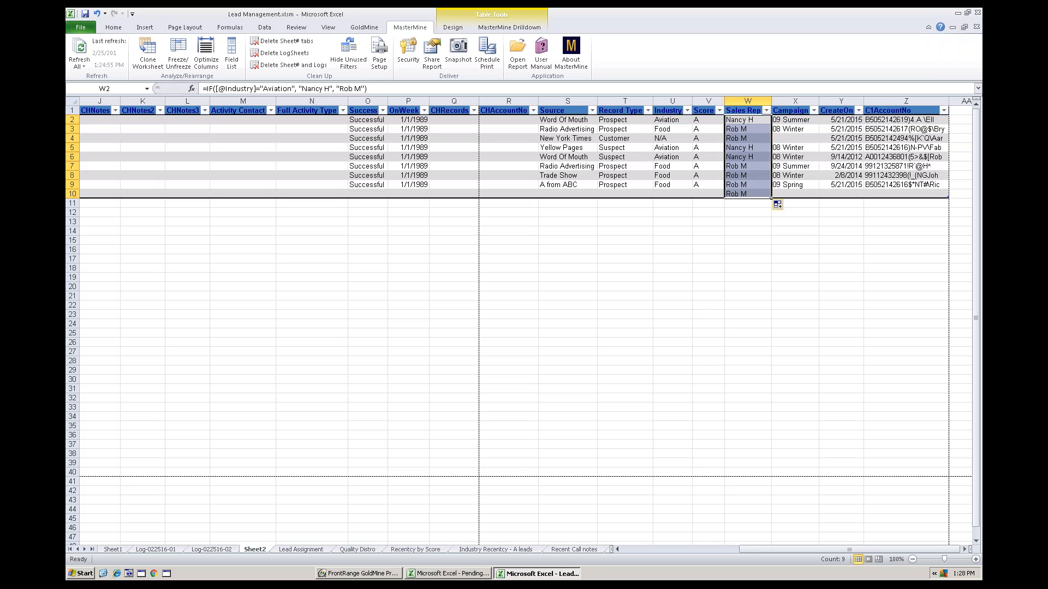
click(746, 186)
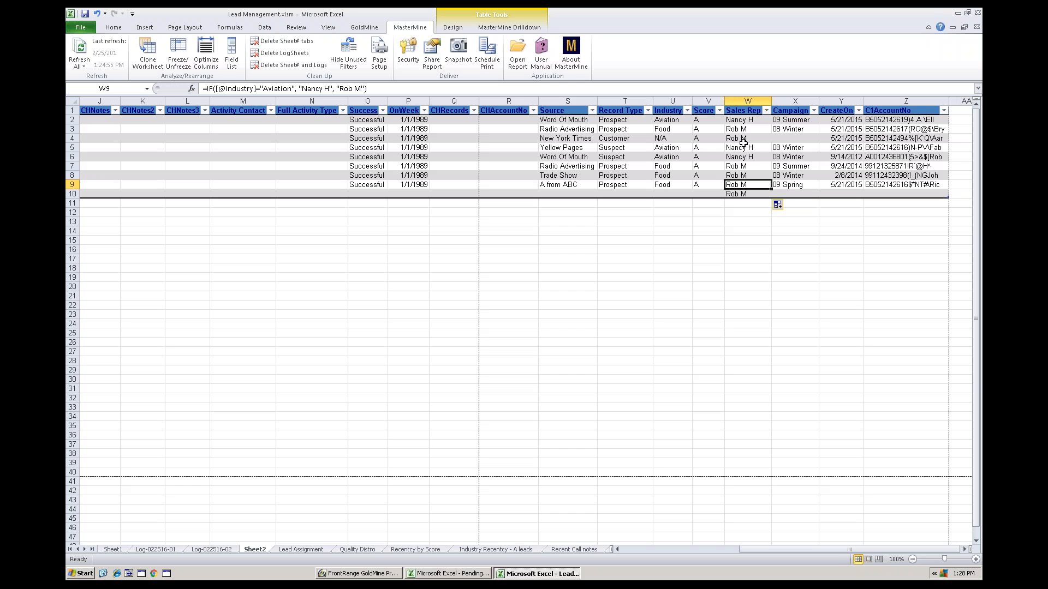
drag(742, 120, 742, 185)
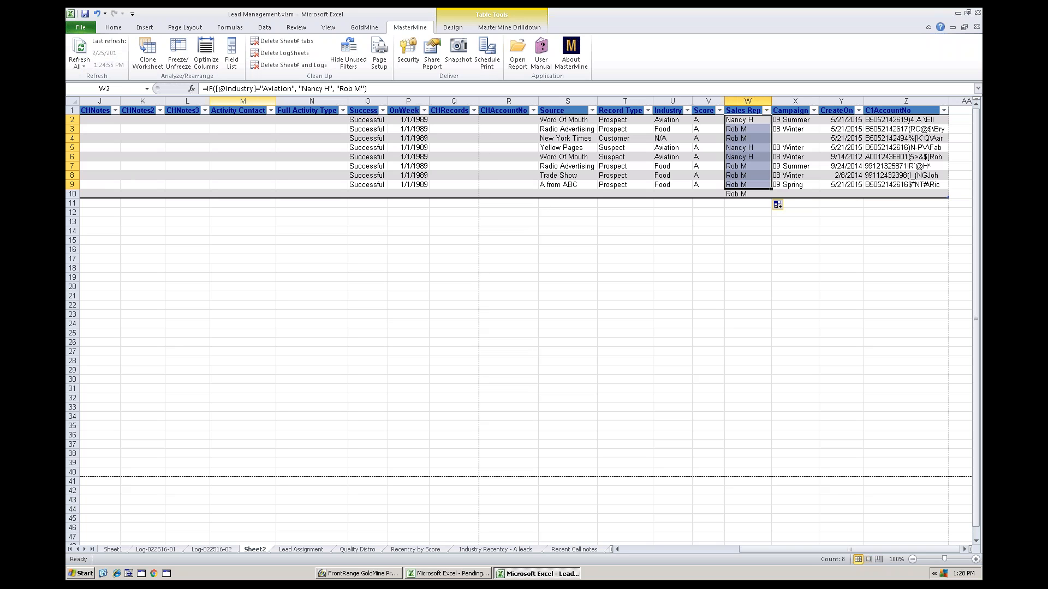
click(742, 155)
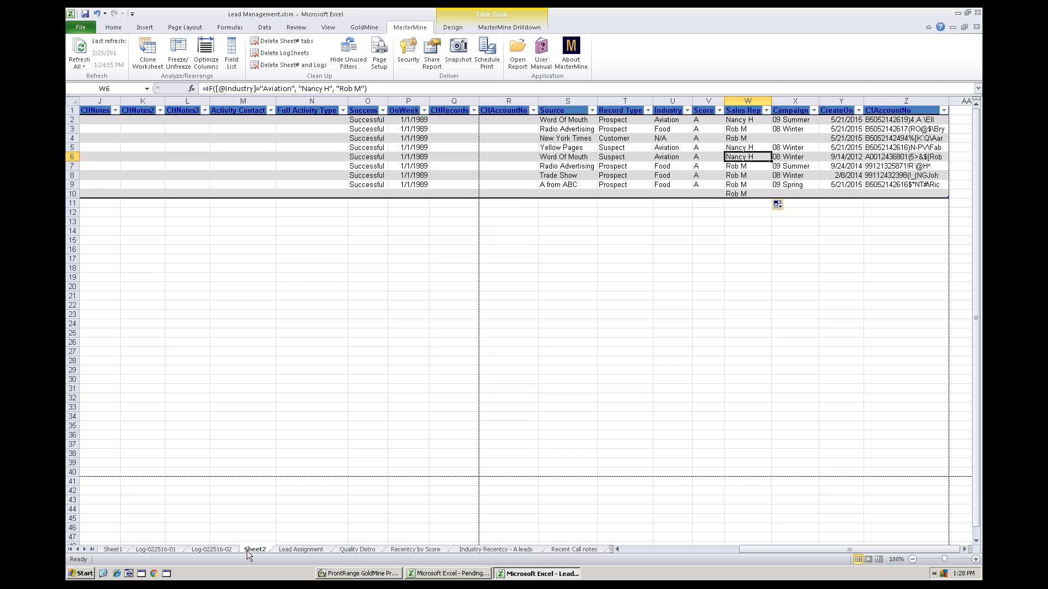
Delete the empty log sheet Log-022516-01 from the workbook
click(224, 549)
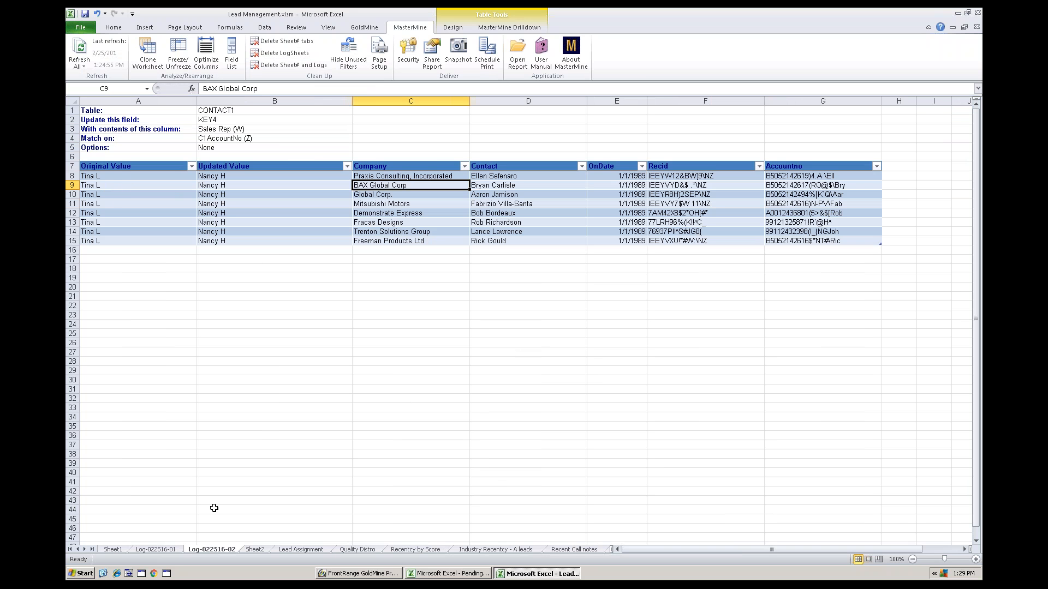
click(158, 549)
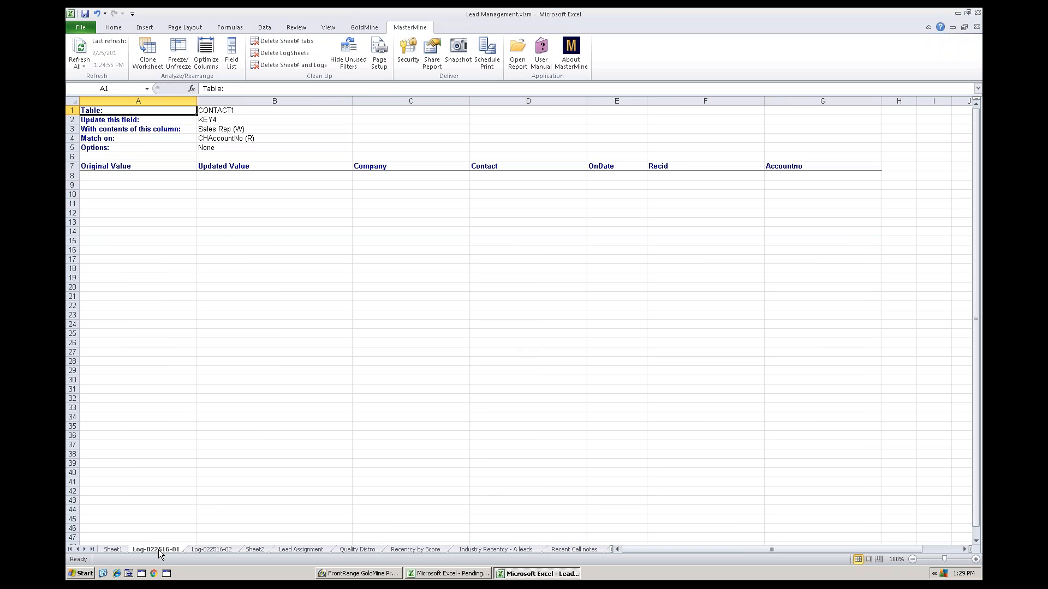
right_click(158, 550)
click(189, 443)
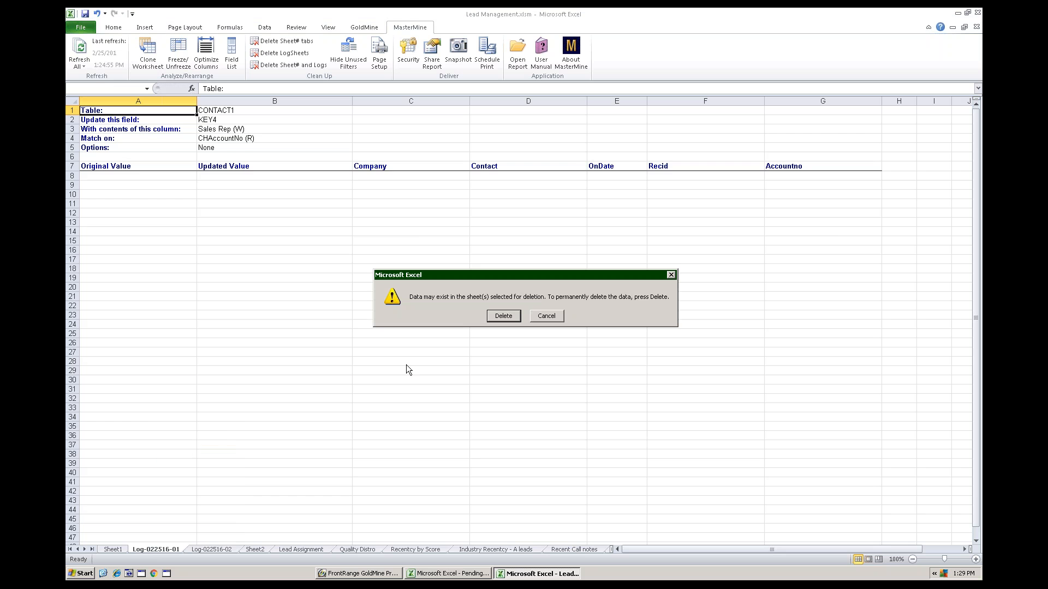
click(494, 317)
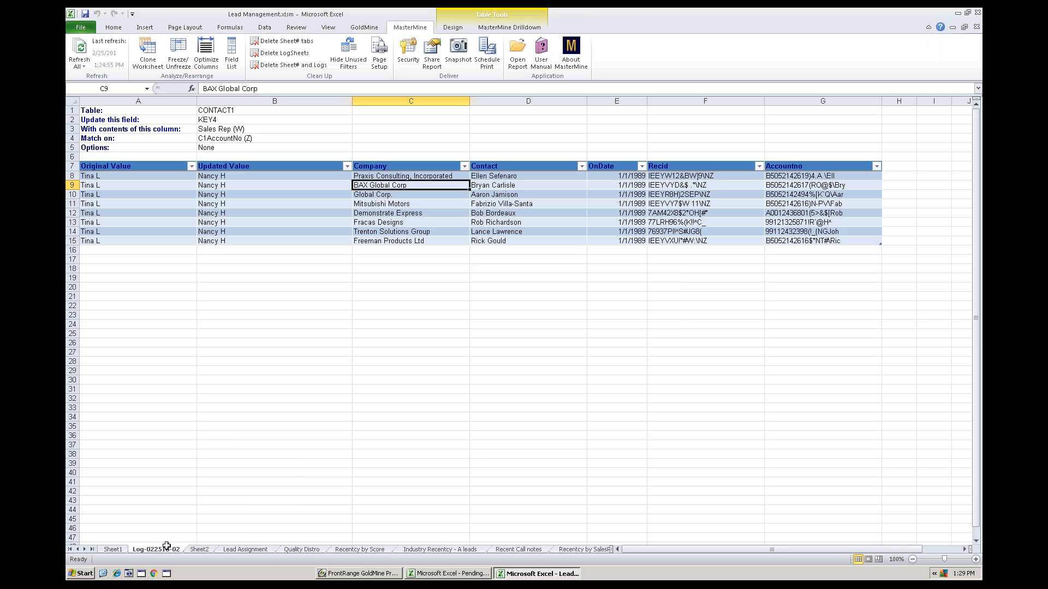
Undo the GoldMine Sales Rep changes logged on the Log-022516-02 sheet with MMUpdater's Undo
click(241, 195)
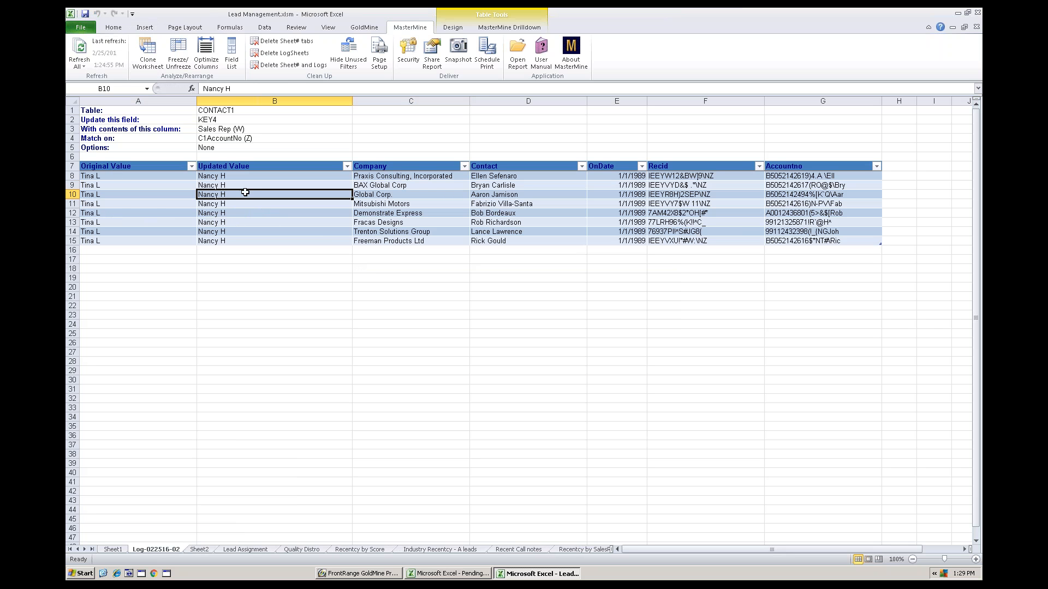
click(510, 27)
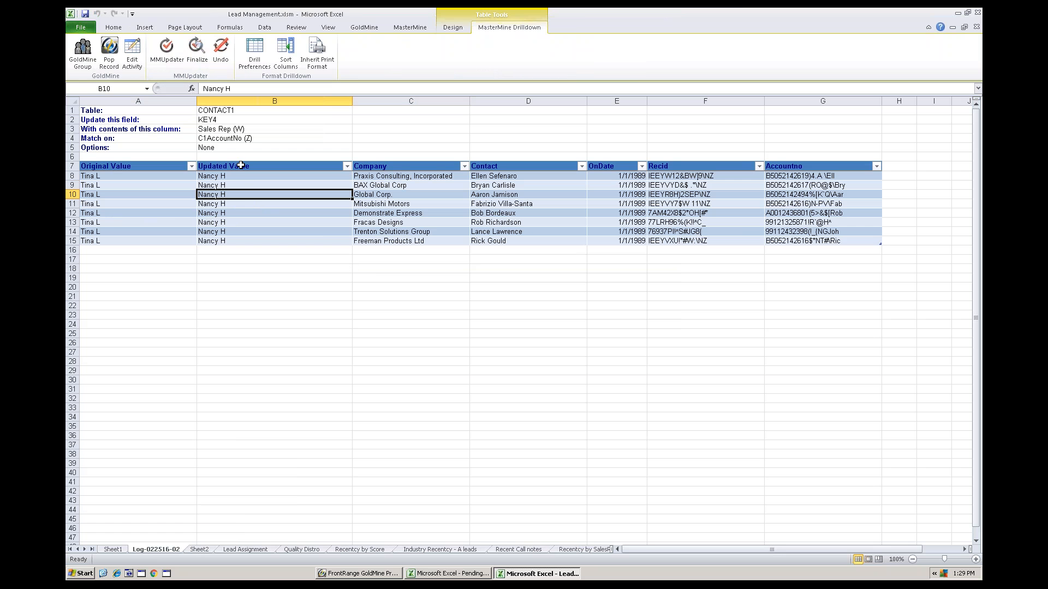
click(235, 147)
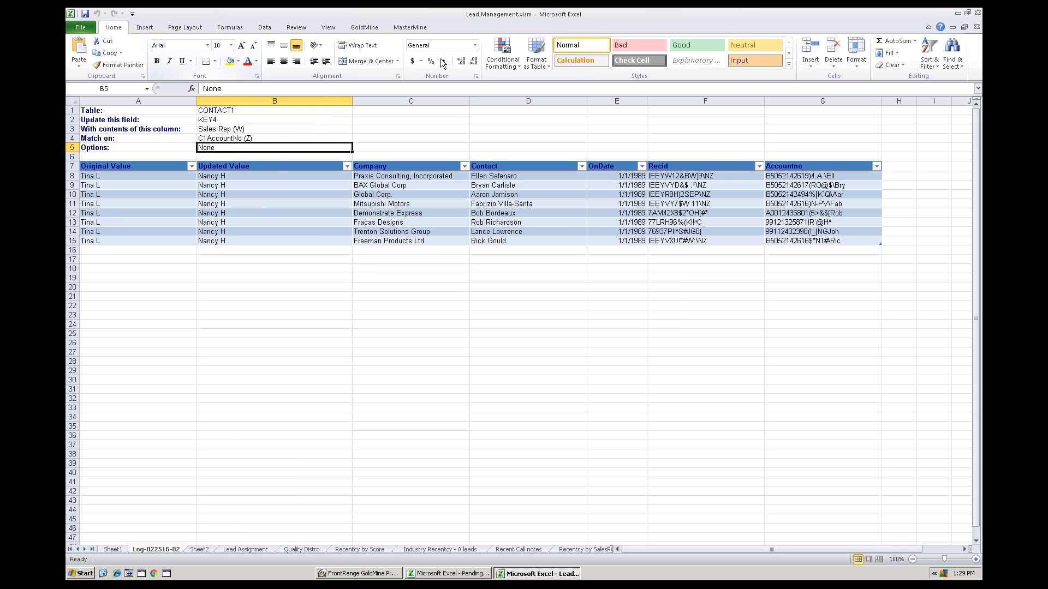
click(256, 163)
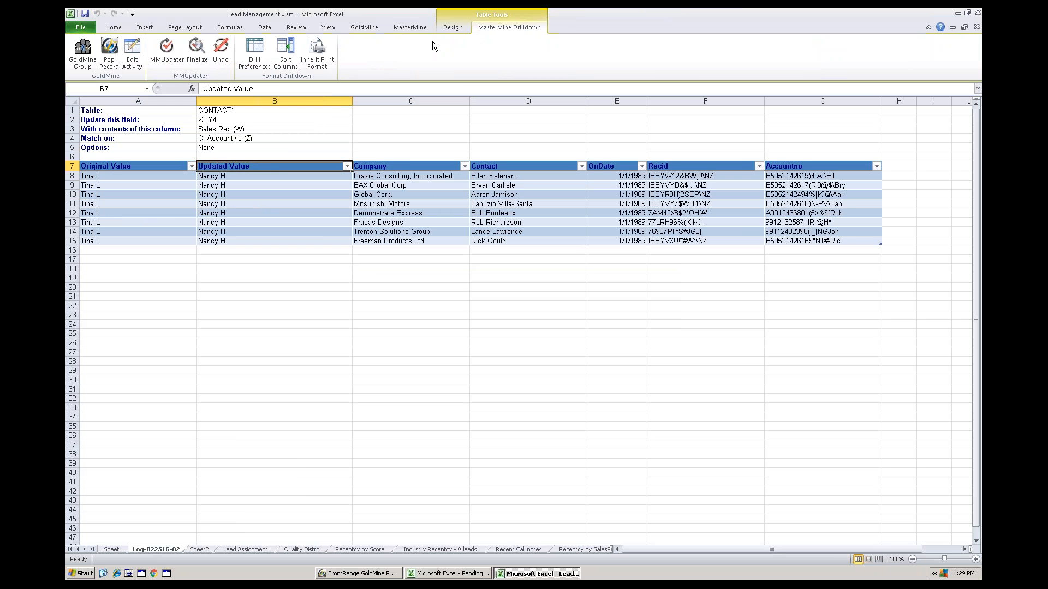
click(221, 51)
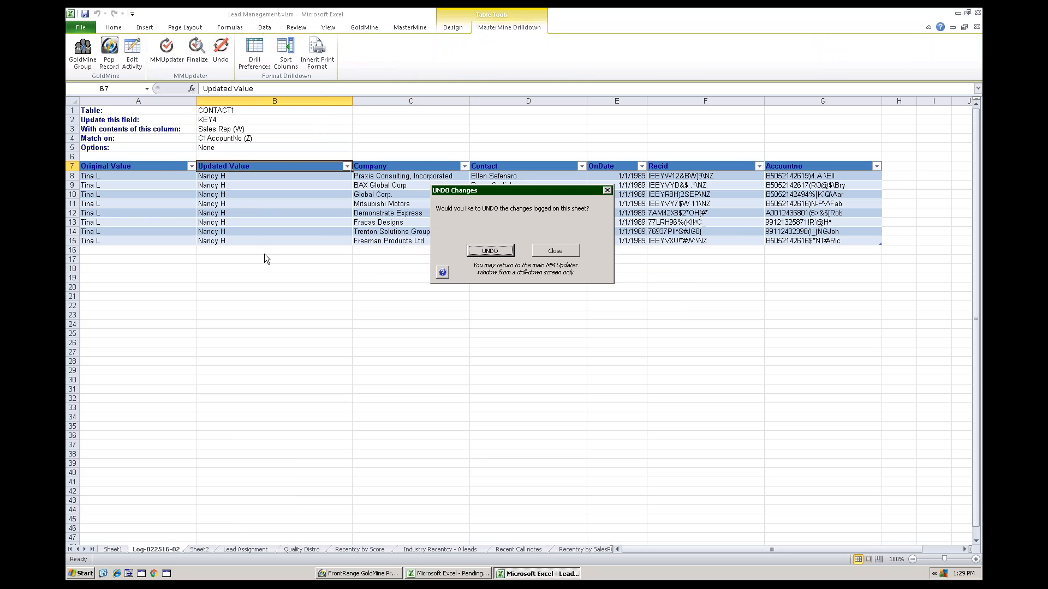
click(490, 252)
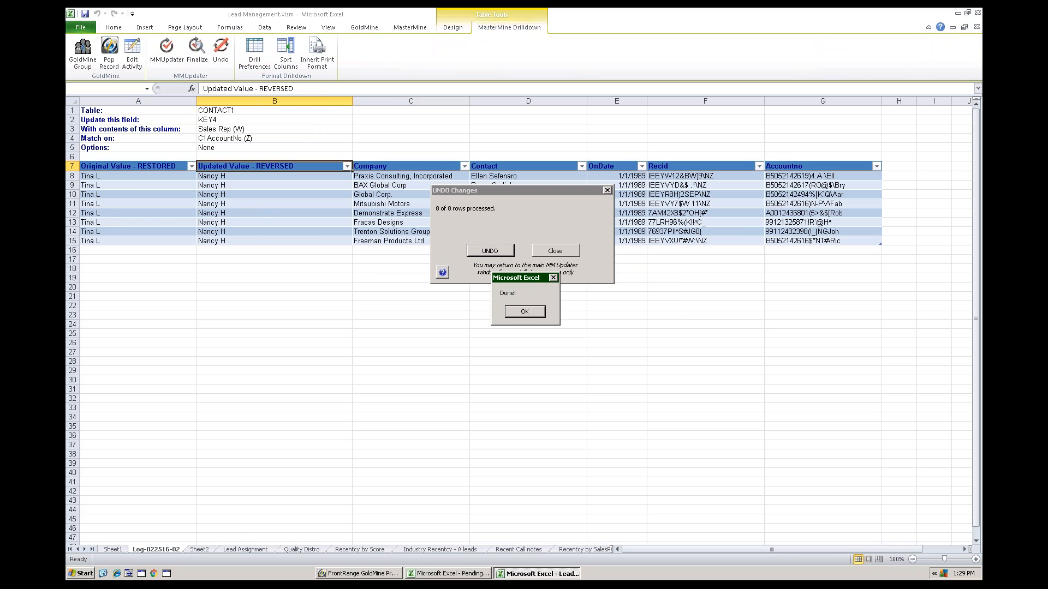
click(524, 312)
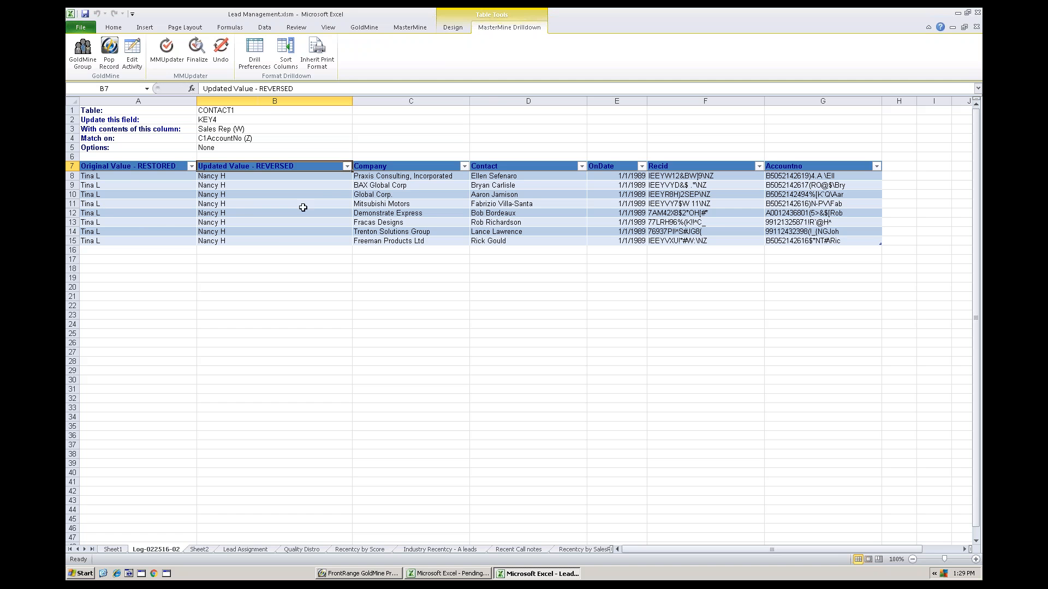
Open the BAX Global Corp record in GoldMine to check its restored Sales Rep, and return to the log sheet in Excel
double_click(358, 186)
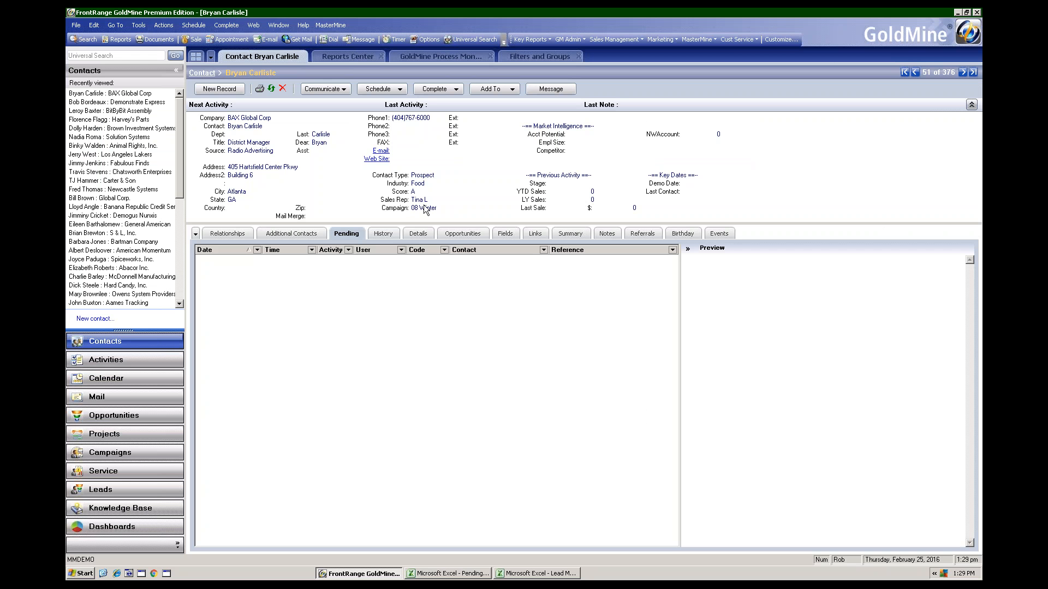
click(535, 575)
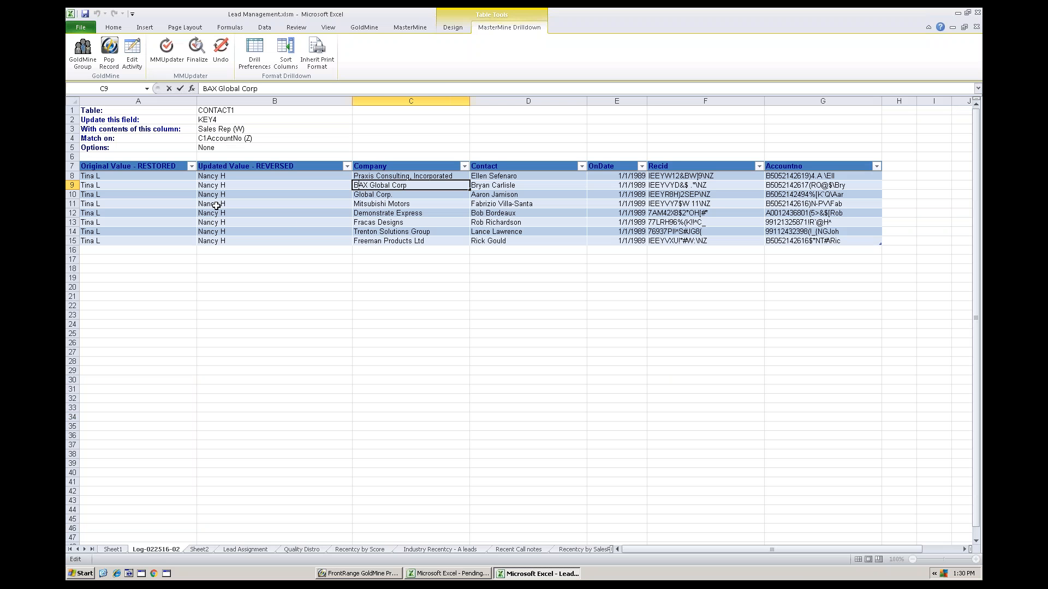
click(243, 188)
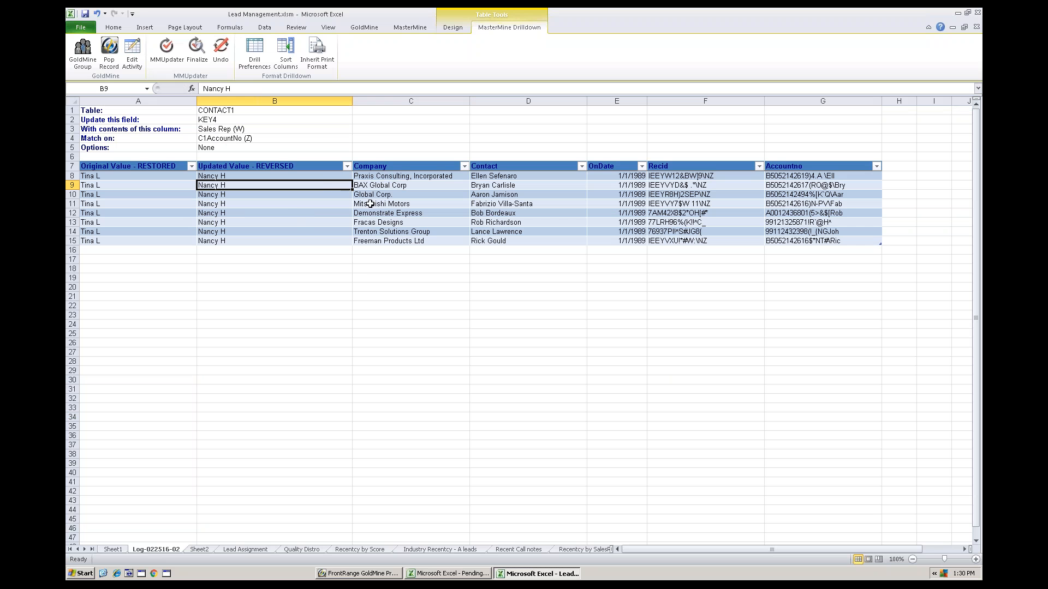
click(298, 205)
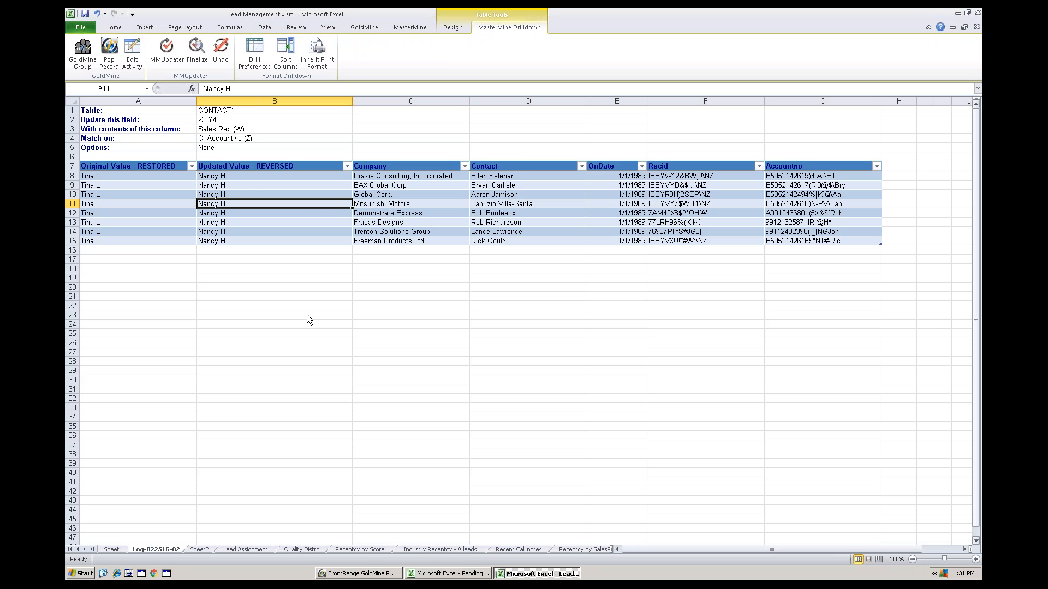
Drill down into the never-contacted A leads in B11 of the Lead Assignment pivot, without re-joining the notes columns
click(242, 551)
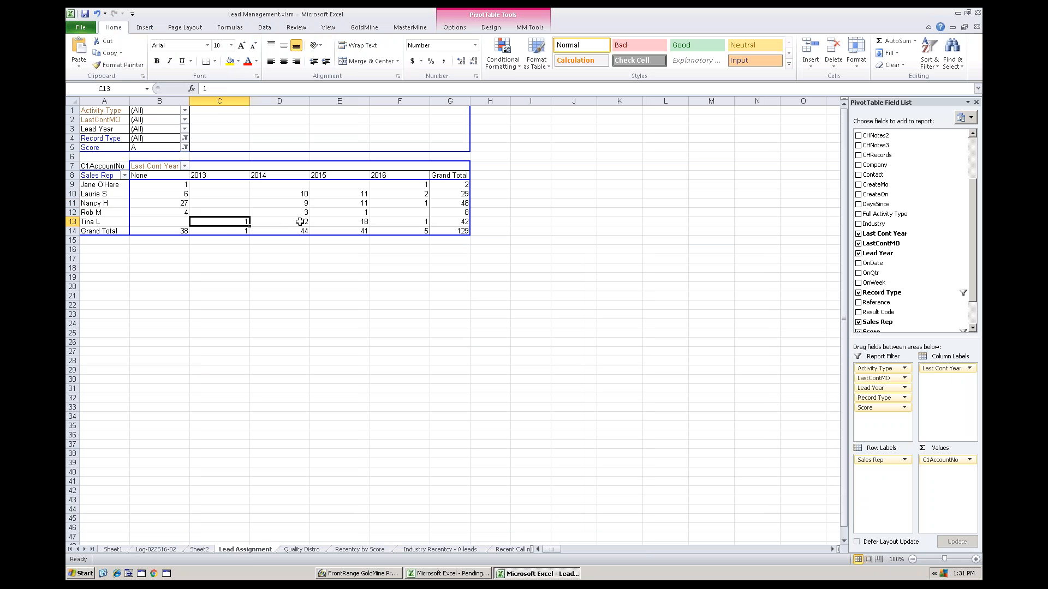
mouse_move(300, 222)
mouse_move(178, 204)
click(188, 203)
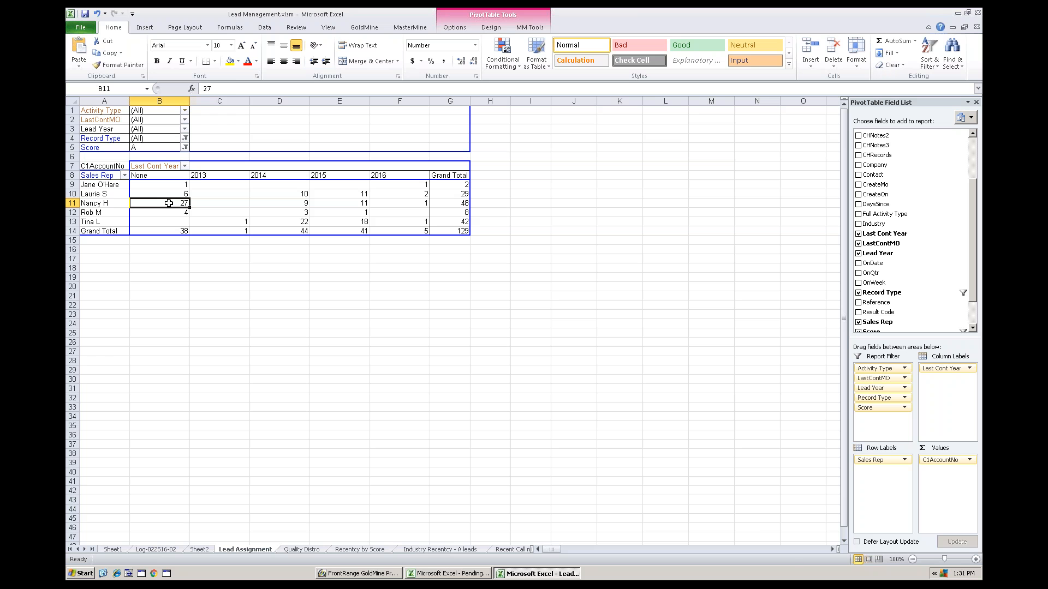
double_click(170, 203)
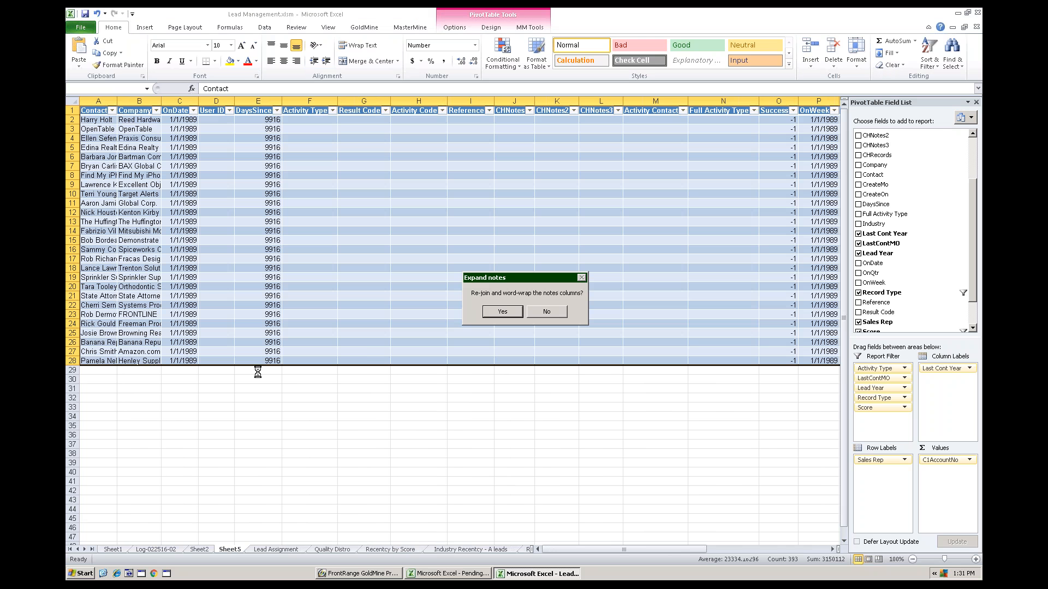
click(546, 312)
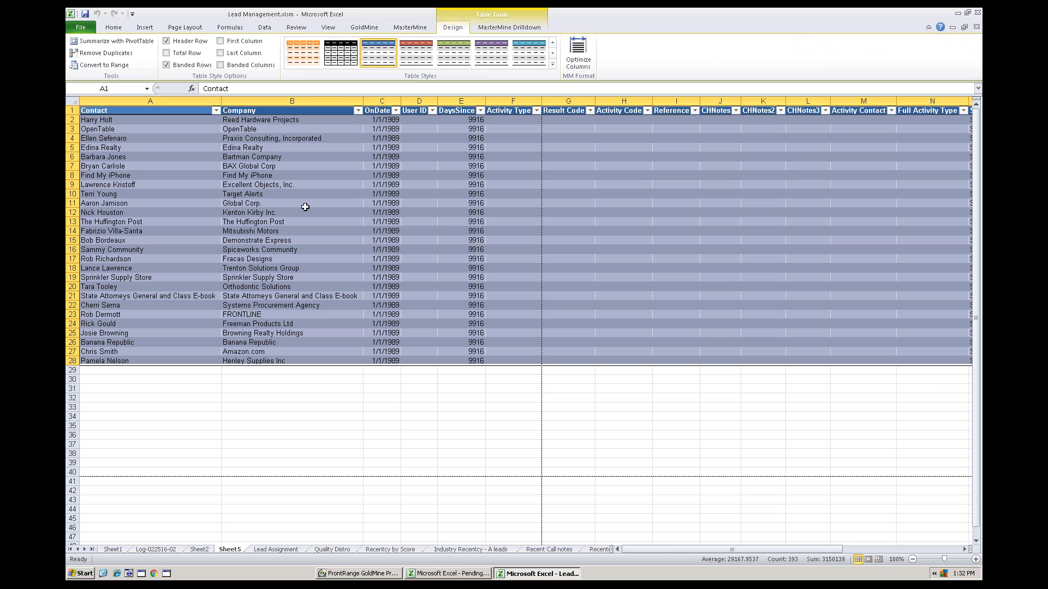
Create a GoldMine group named "NH call these" from the selected drilldown rows
click(492, 28)
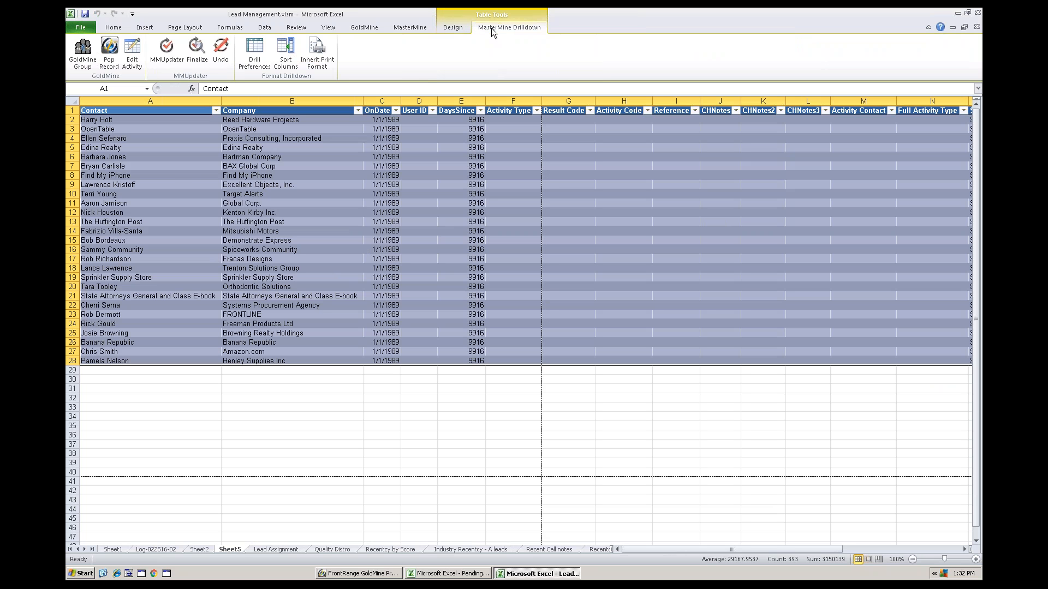
click(83, 53)
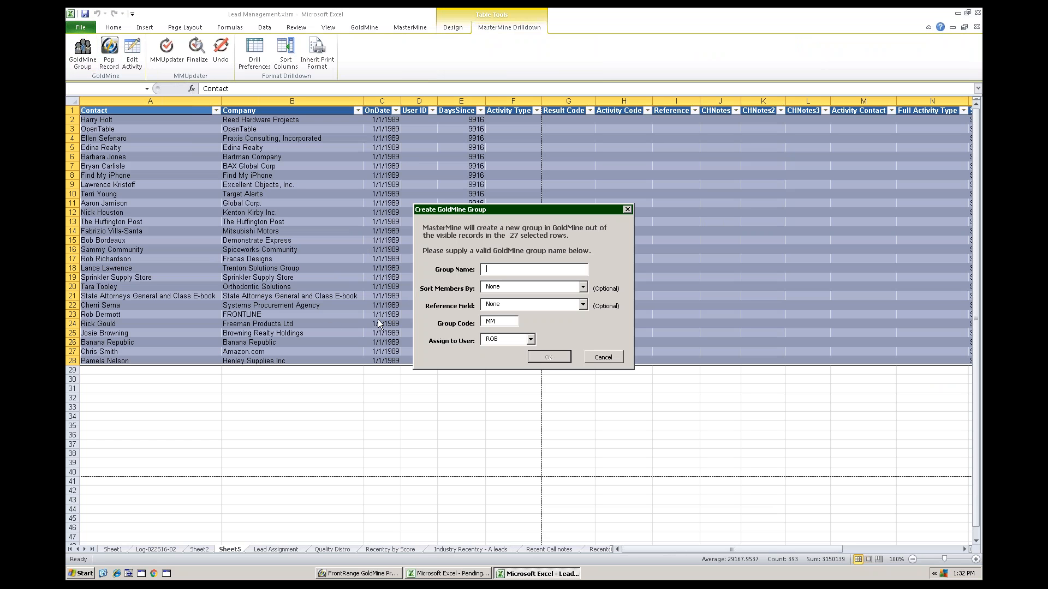
text(NH call these)
click(542, 359)
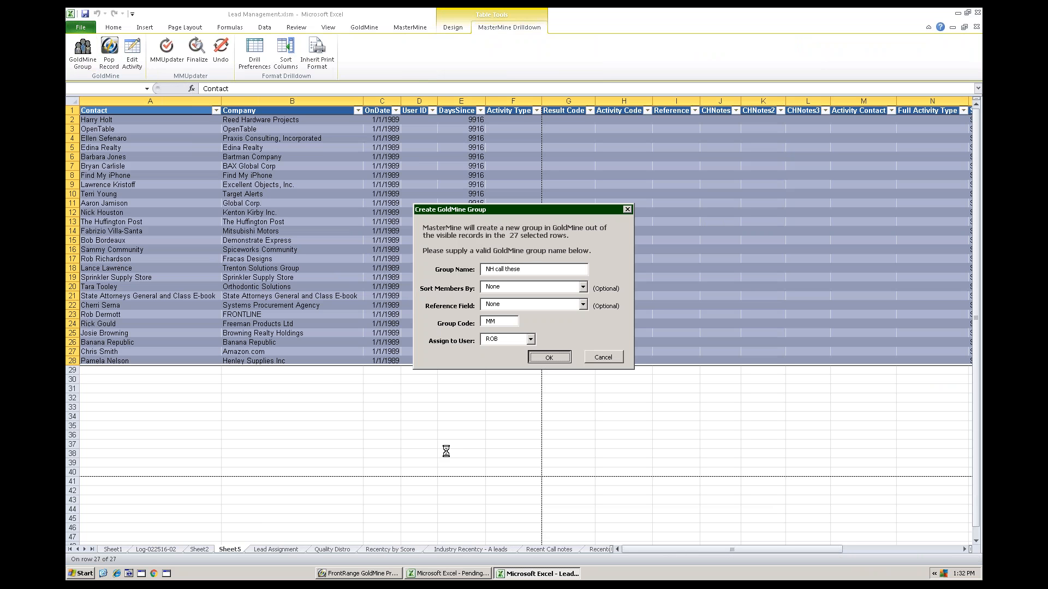
click(519, 323)
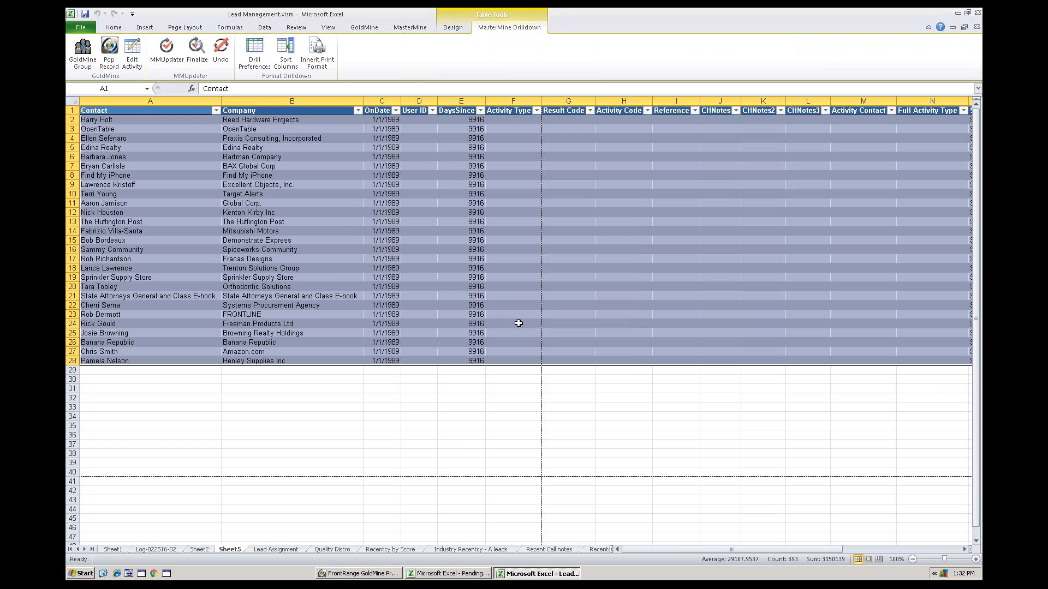
Switch to GoldMine and start scheduling a call with the reference "Old A Leads with no call. Call now!"
click(366, 573)
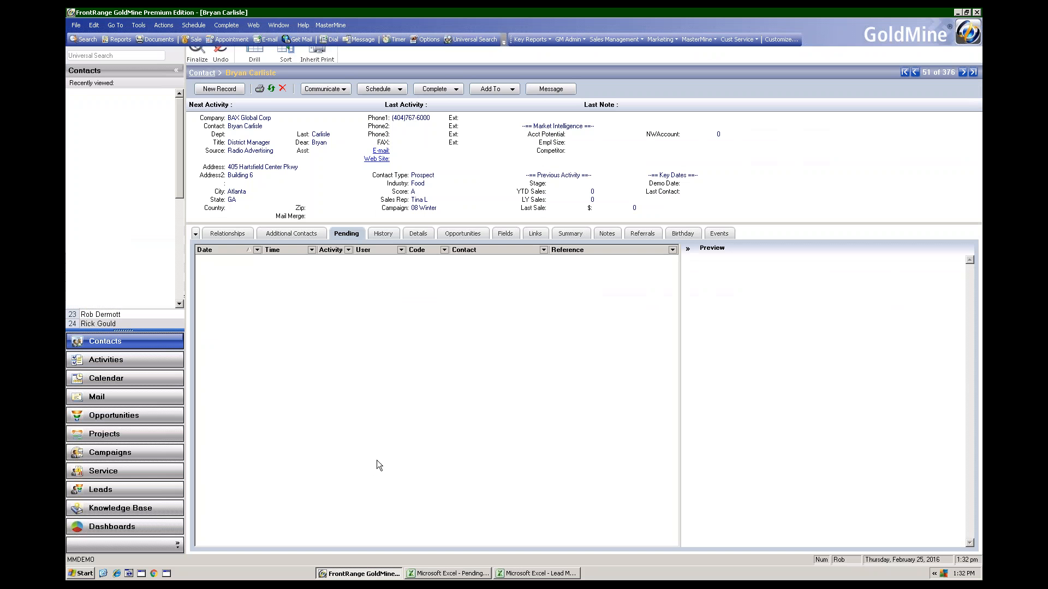
click(194, 25)
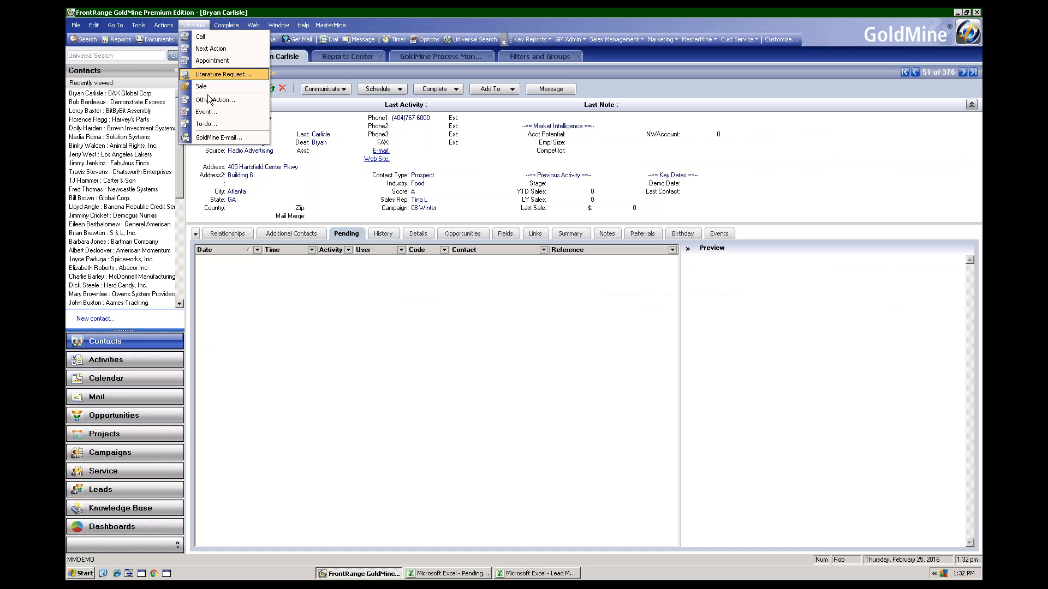
click(198, 36)
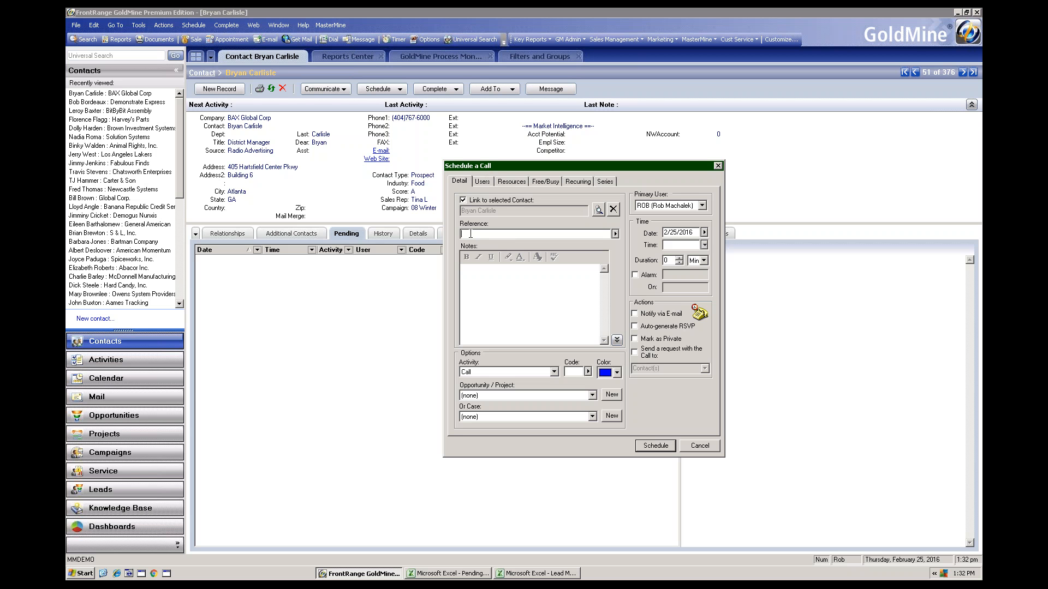
text(Old A Leads with no call.  Call now!)
click(486, 280)
Link the scheduled call to the "NH call these" group instead of the single contact
click(598, 209)
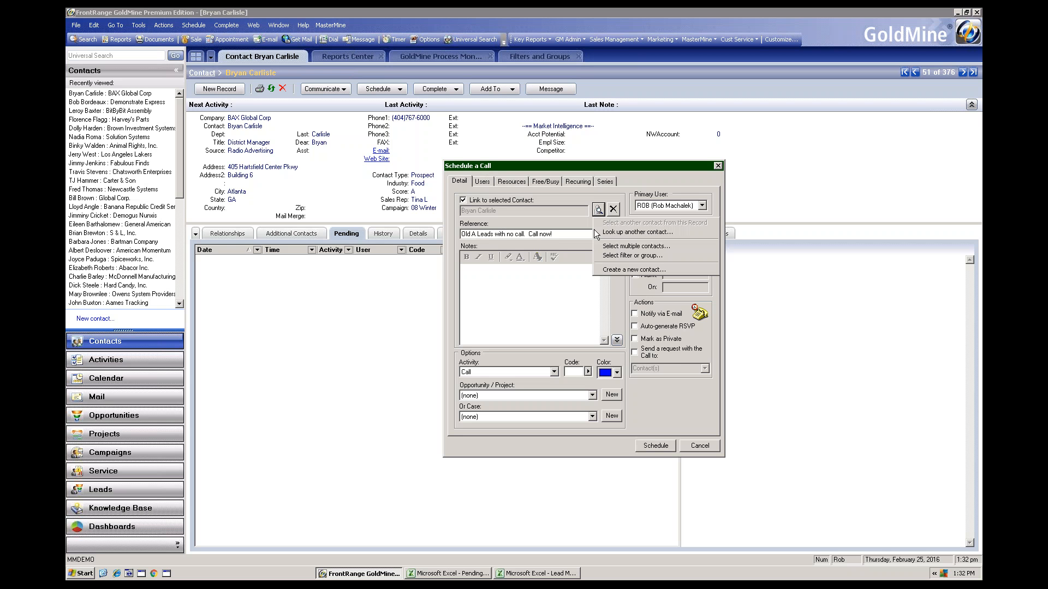
click(626, 256)
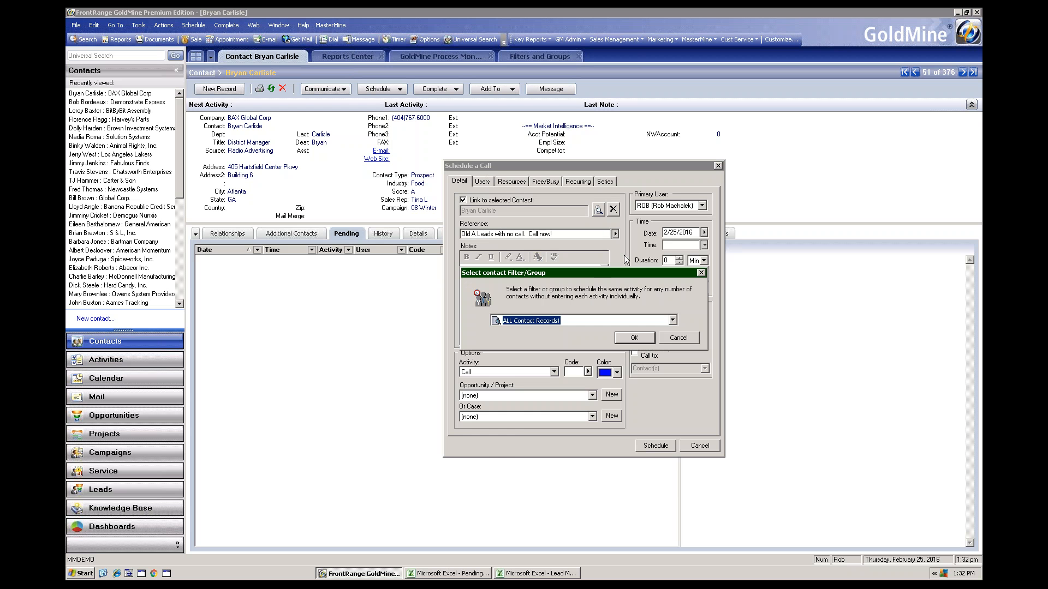
click(673, 320)
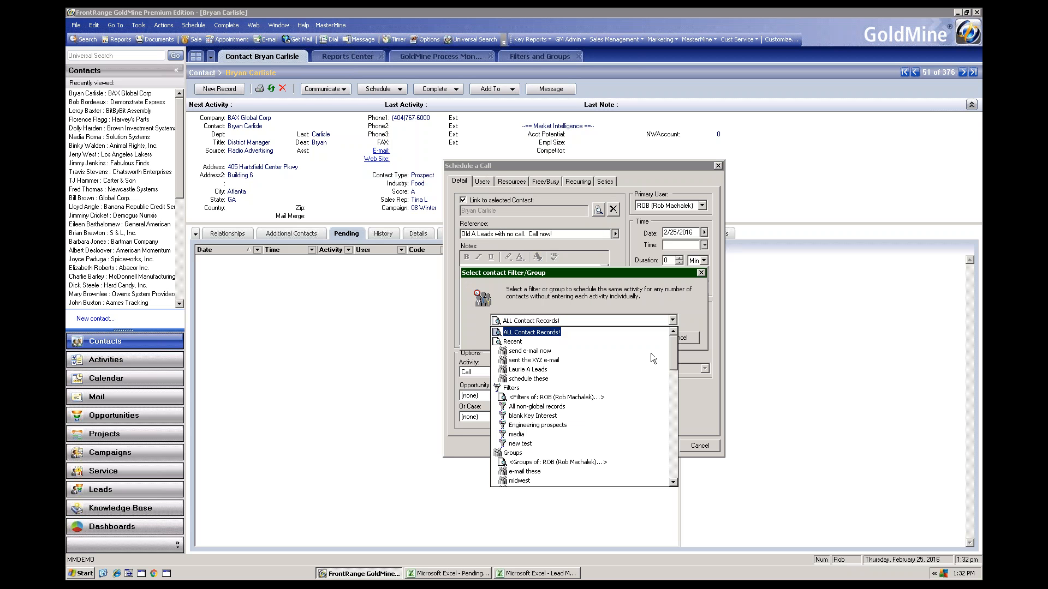
drag(676, 361, 679, 480)
click(527, 480)
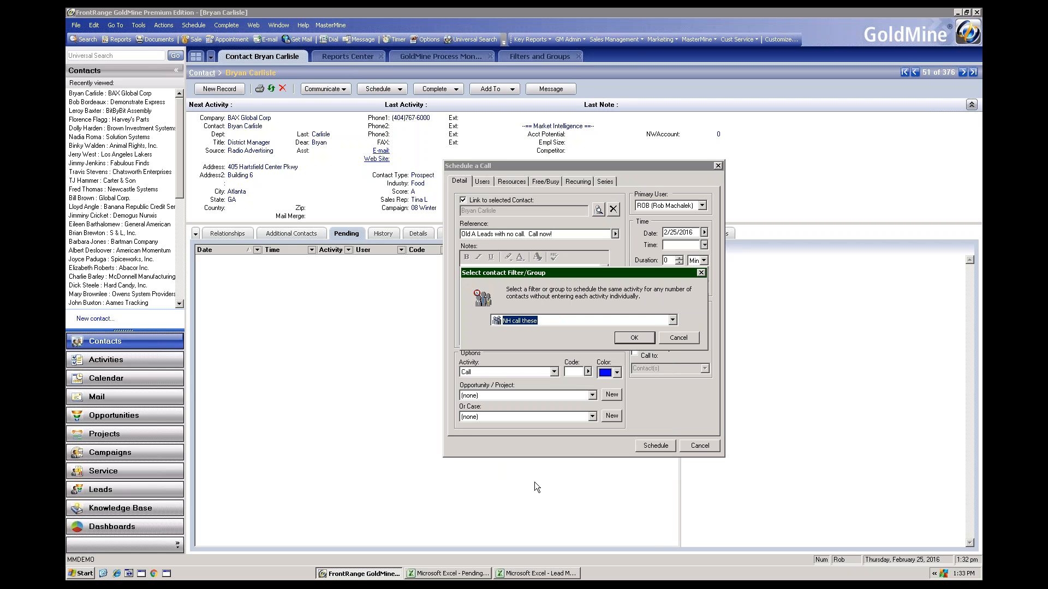
click(633, 338)
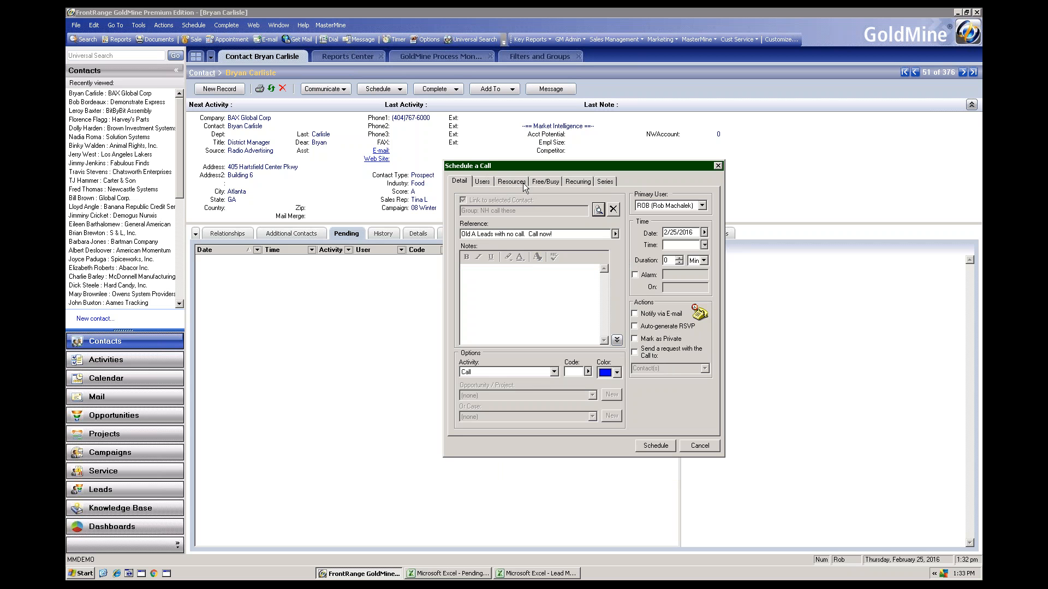
Schedule the calls as a series with different times per contact, starting 2/29/2016 with a maximum of 3 activities per day
click(606, 182)
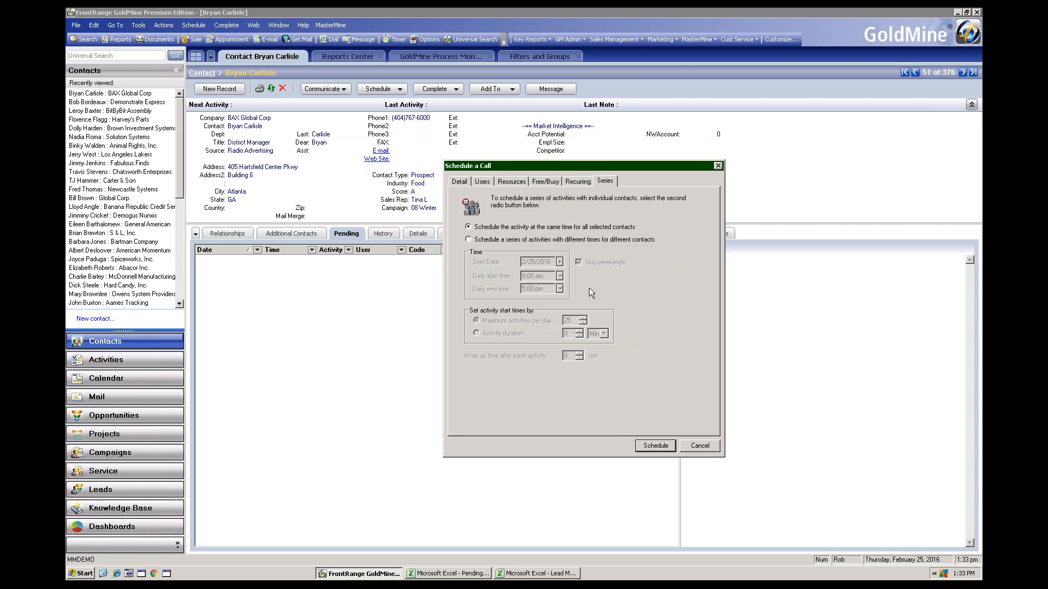
click(468, 240)
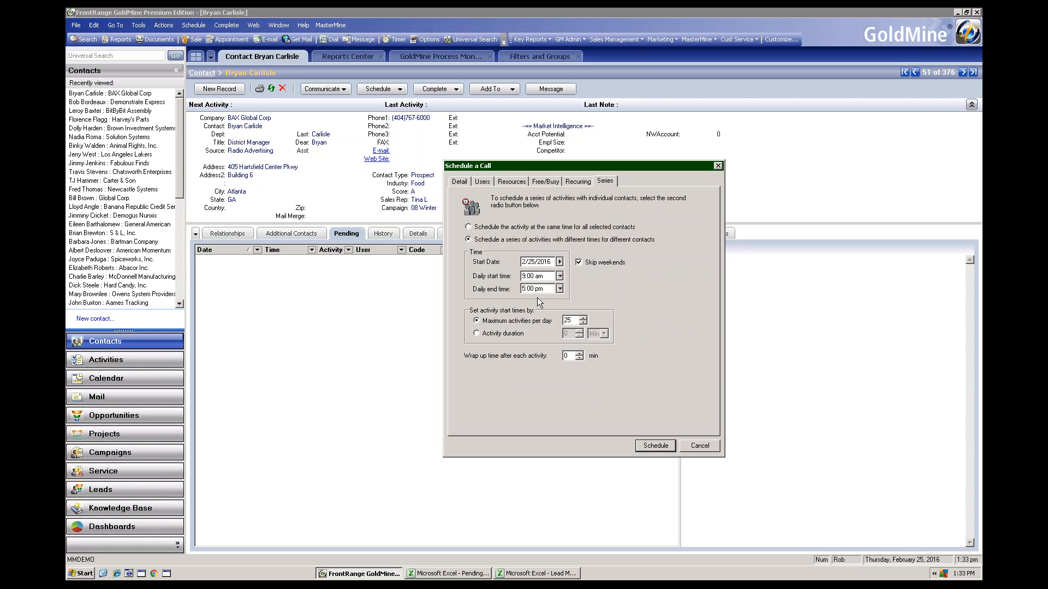
click(559, 263)
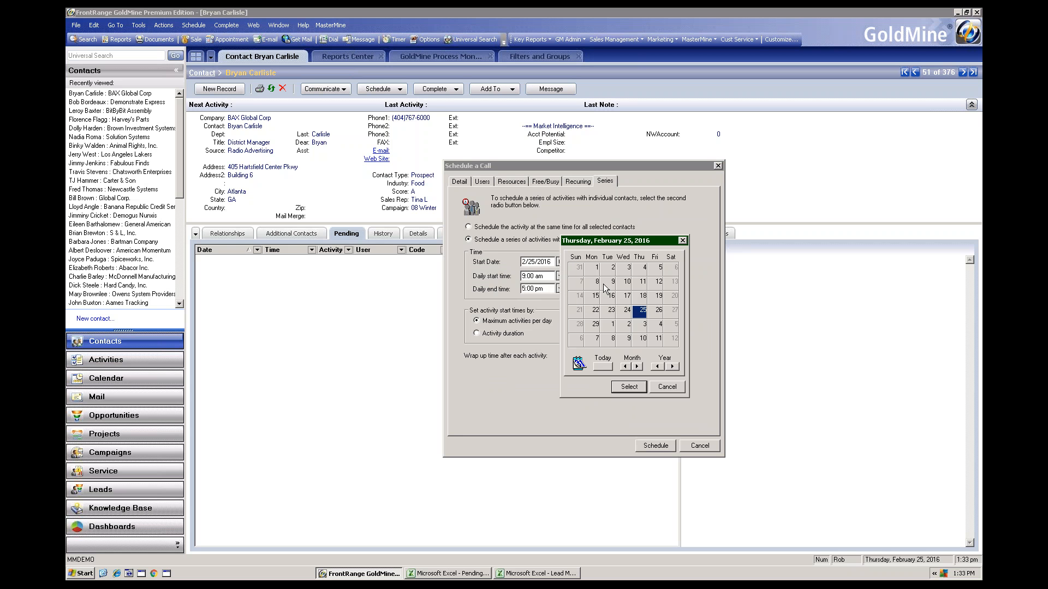
click(594, 325)
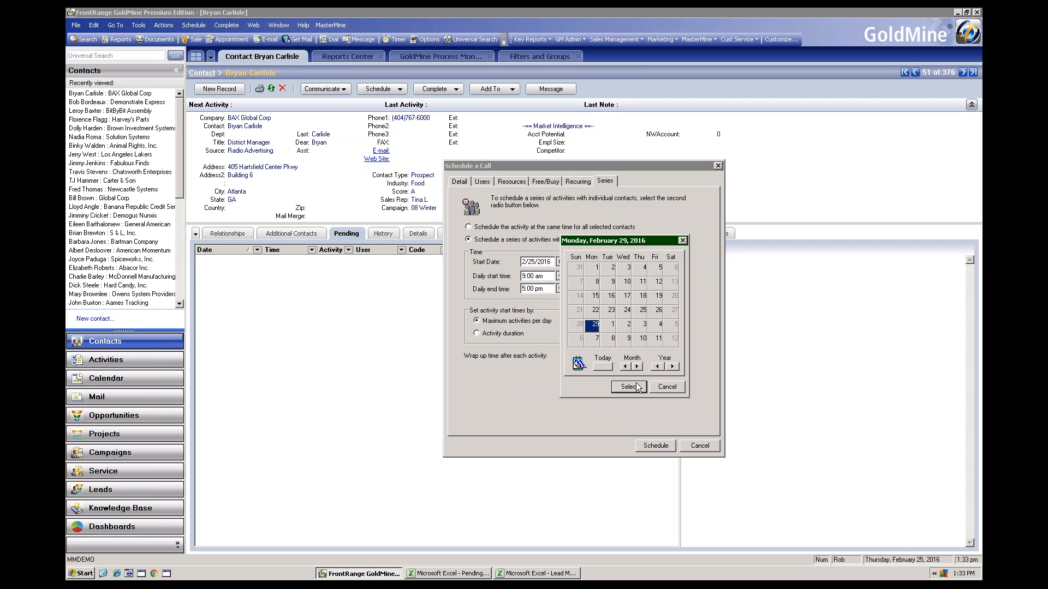
click(633, 387)
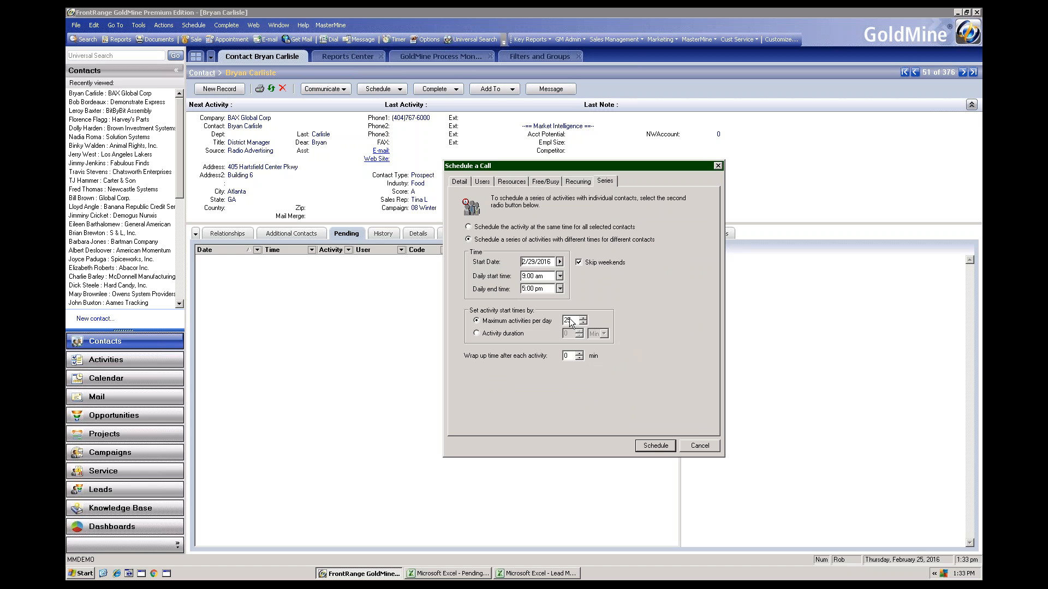
drag(571, 320, 558, 320)
text(3)
click(646, 447)
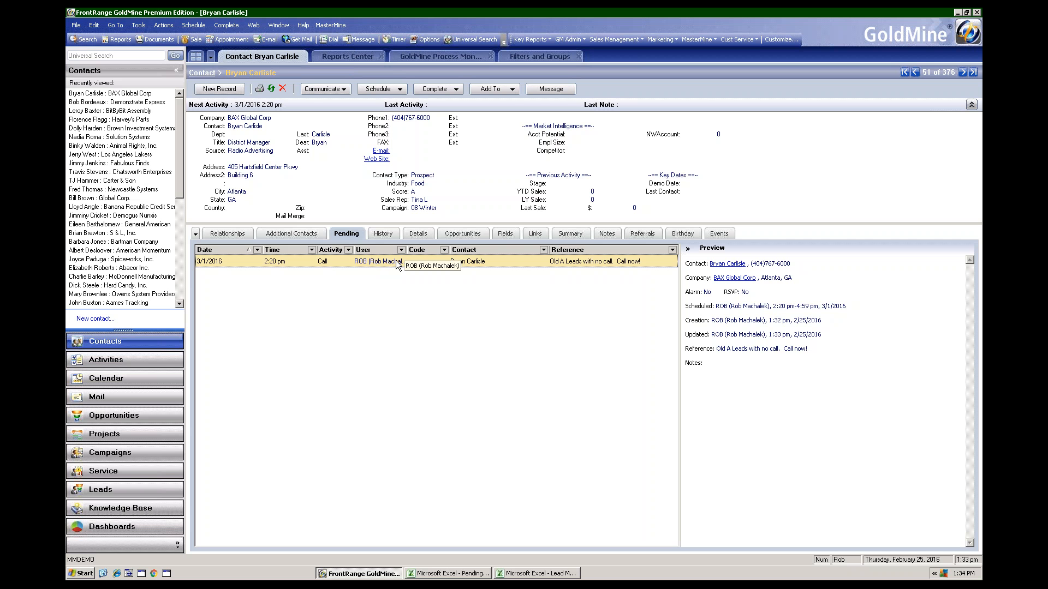
right_click(375, 259)
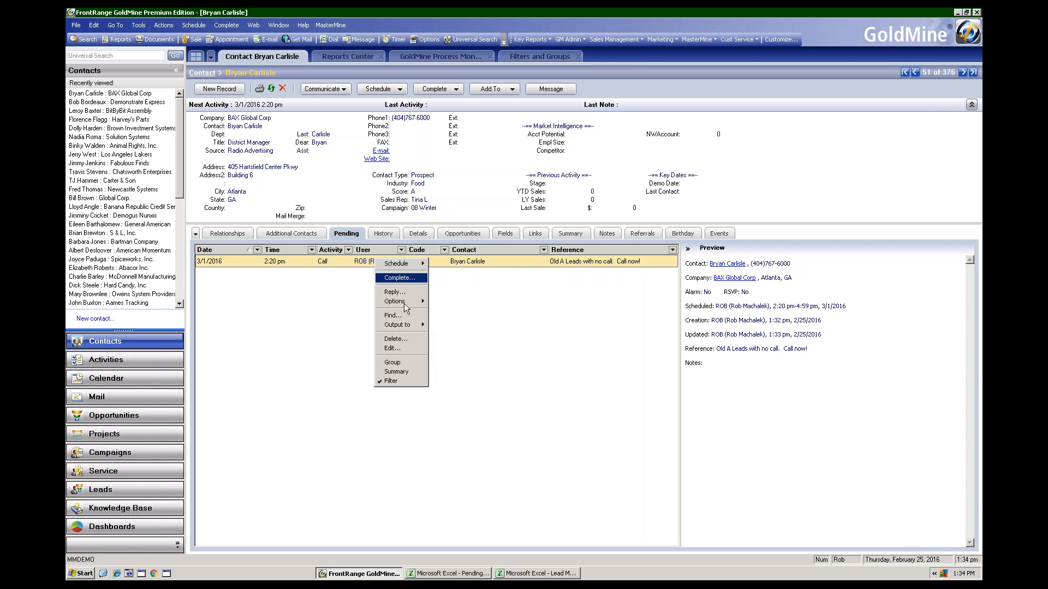
click(359, 263)
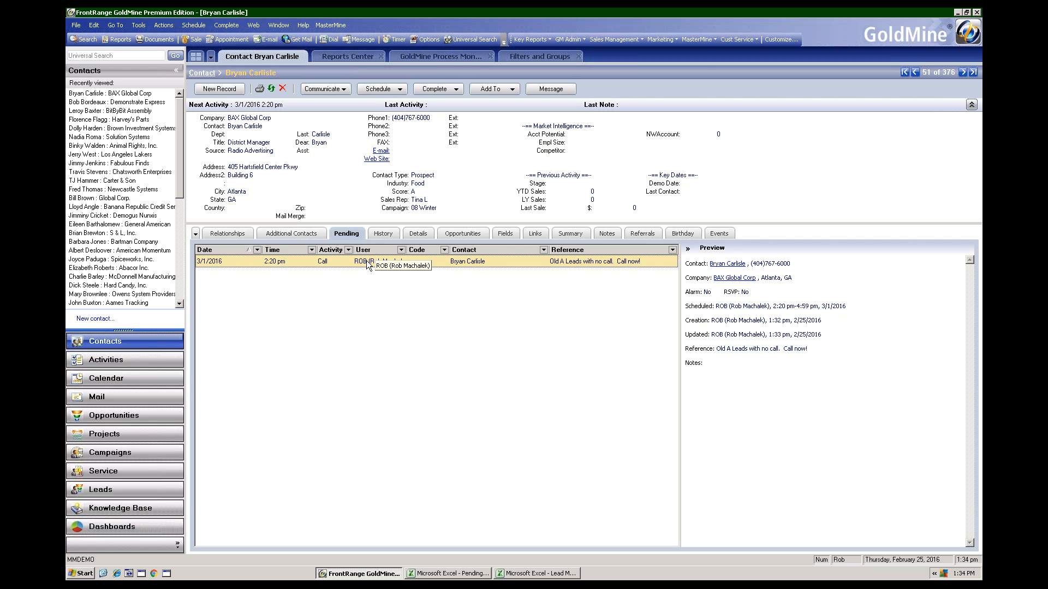
Start a new MasterMine report on pending activities, limited to the Call activity type
click(710, 40)
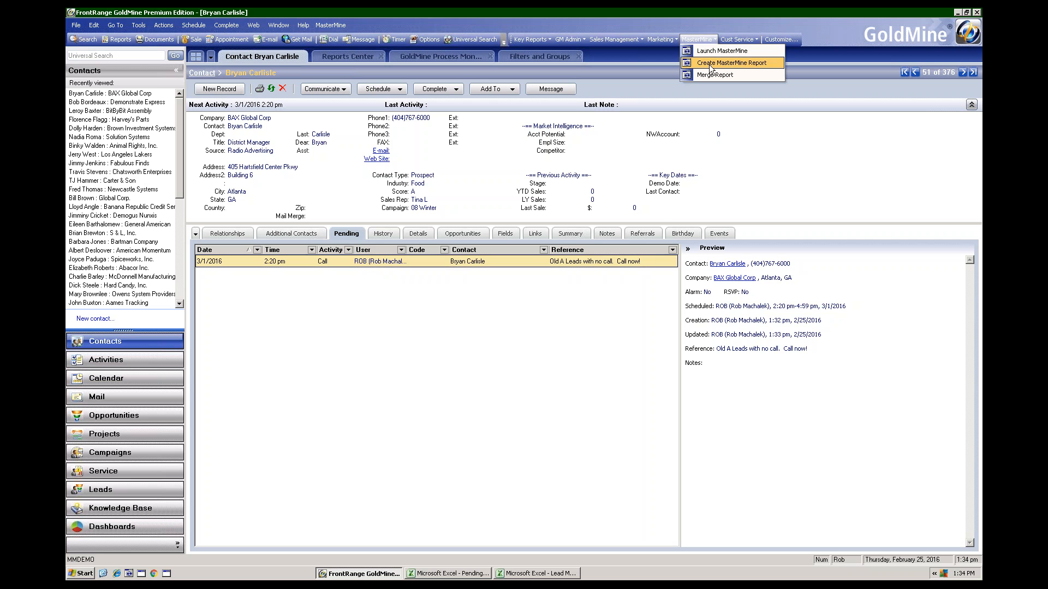
click(708, 64)
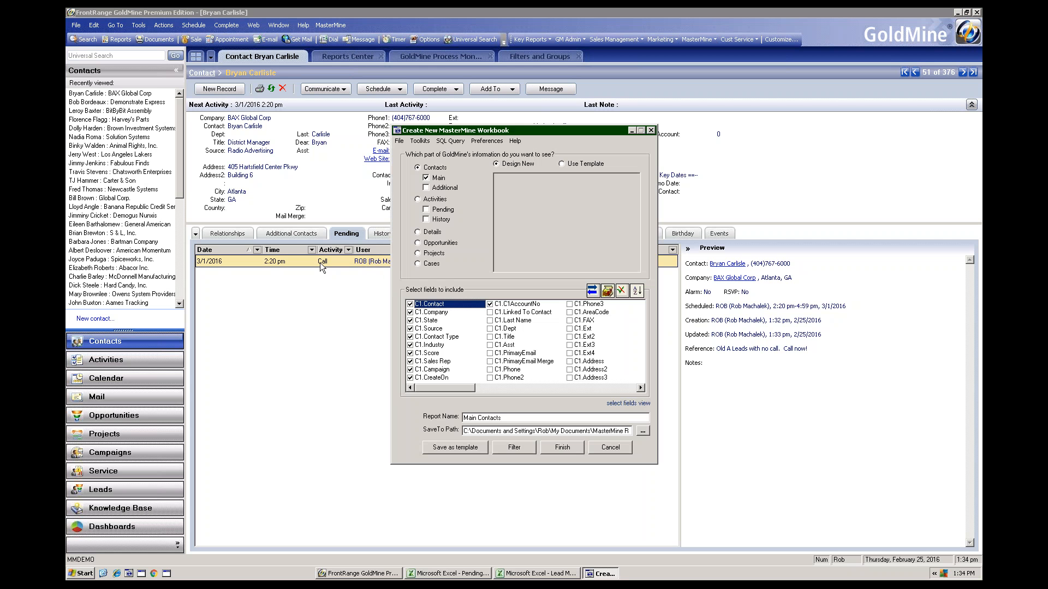
click(426, 210)
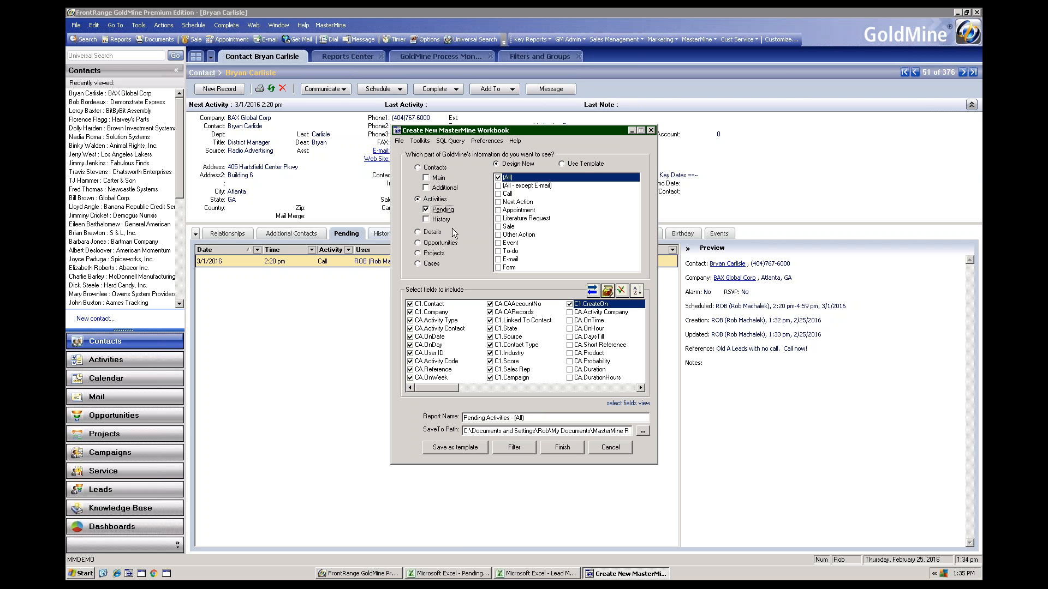
click(498, 194)
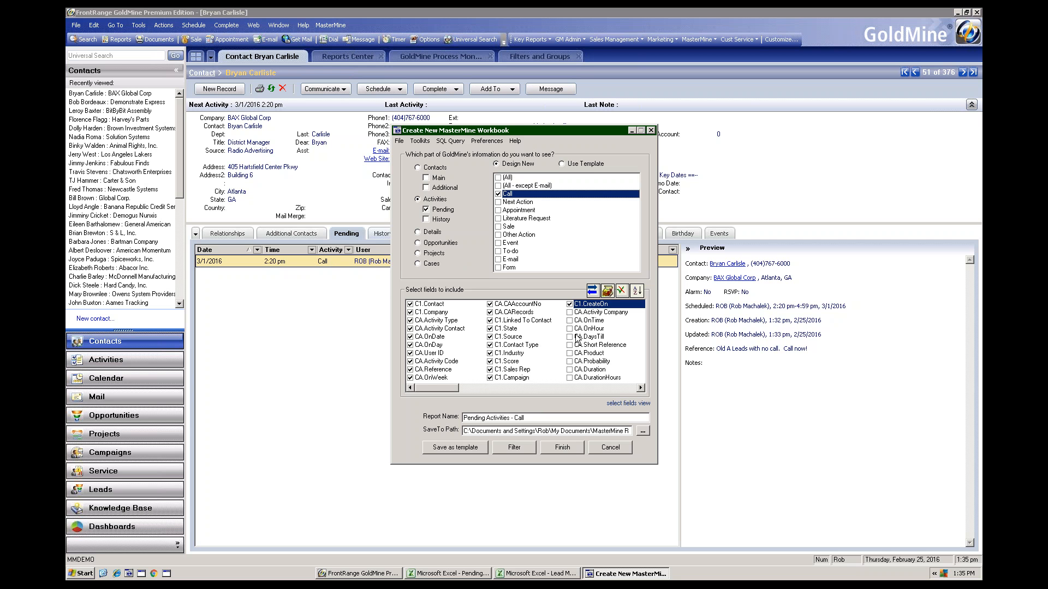
Add the CA.CreateOn and CA.CreateAt fields to the pending calls report
click(641, 388)
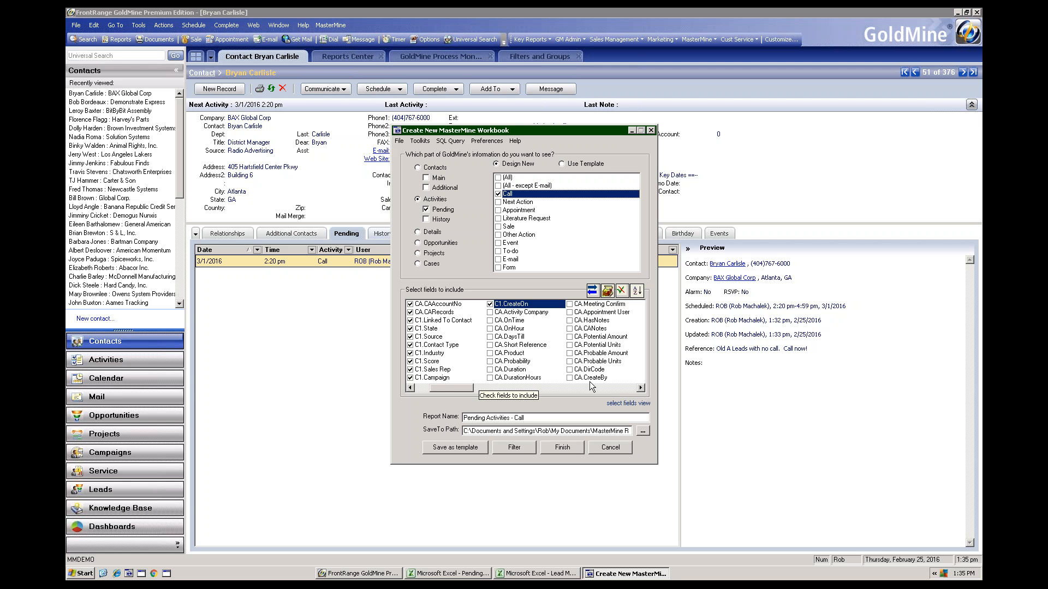
click(641, 388)
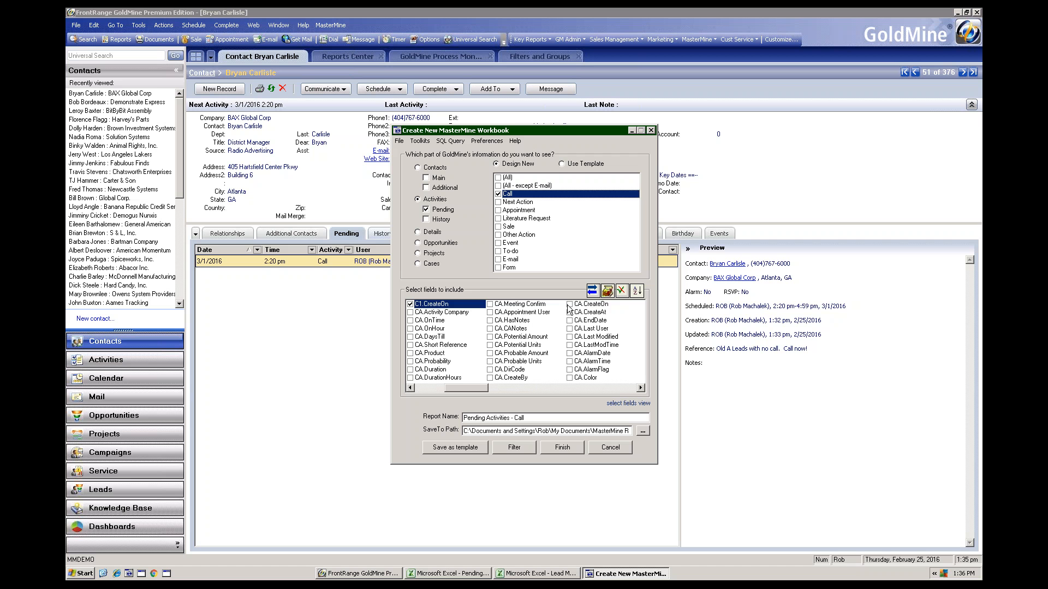
click(569, 304)
click(569, 312)
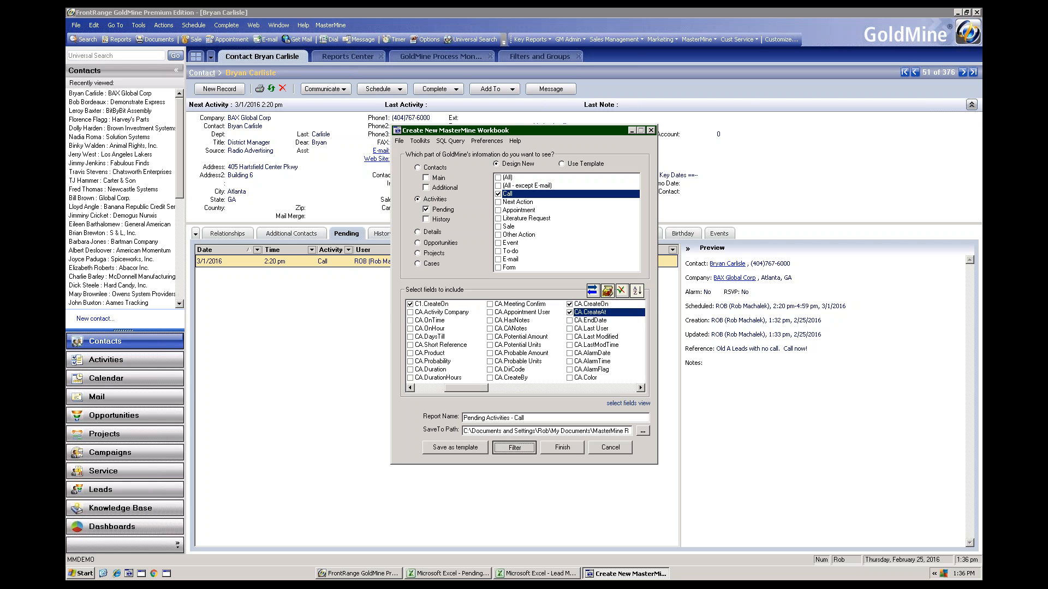
Enable filtering of the pending calls report by a GoldMine group and load the current user's groups
click(515, 448)
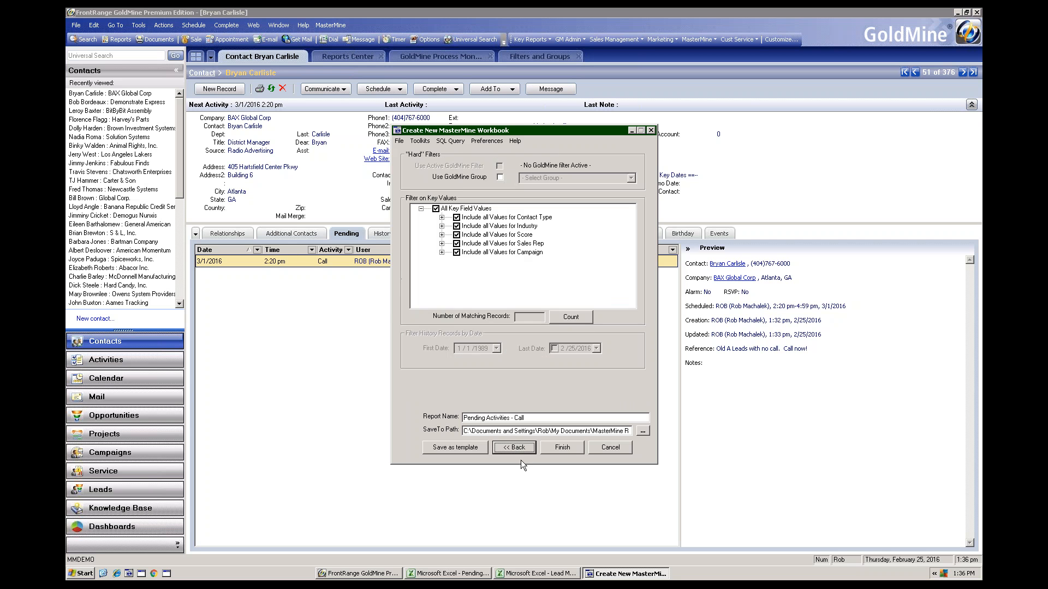
click(501, 177)
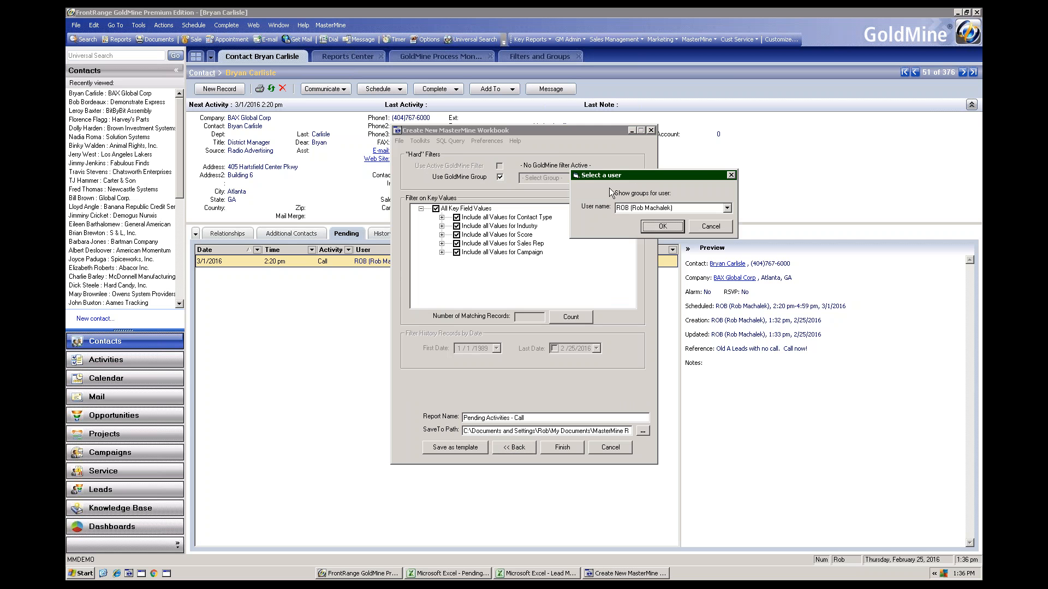
click(653, 226)
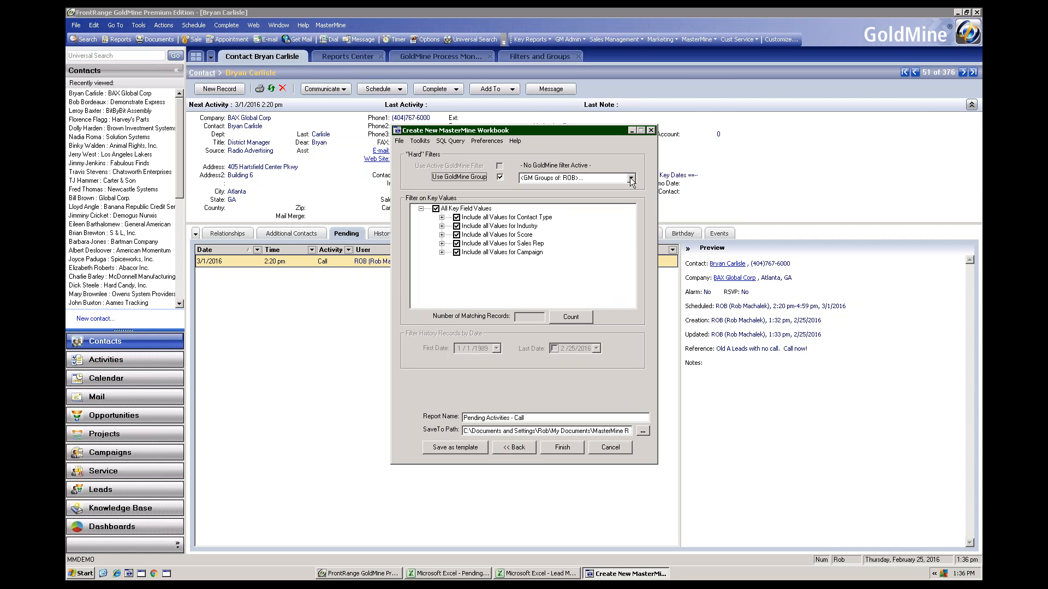
Choose "NH call these" as the GoldMine group that filters the pending calls report
click(631, 178)
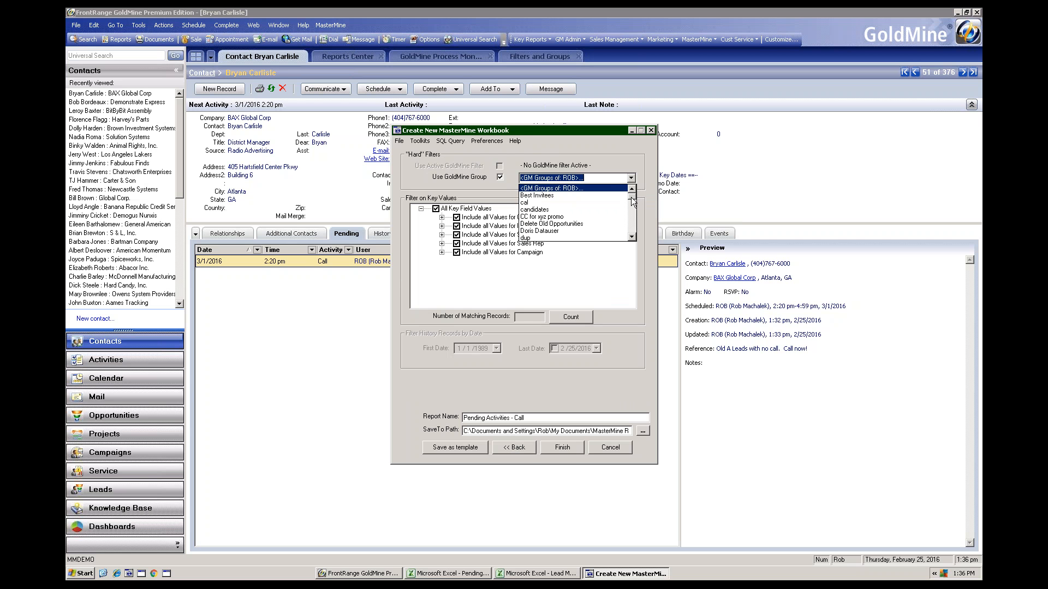
mouse_move(632, 200)
mouse_down()
mouse_move(635, 243)
mouse_move(632, 205)
mouse_up()
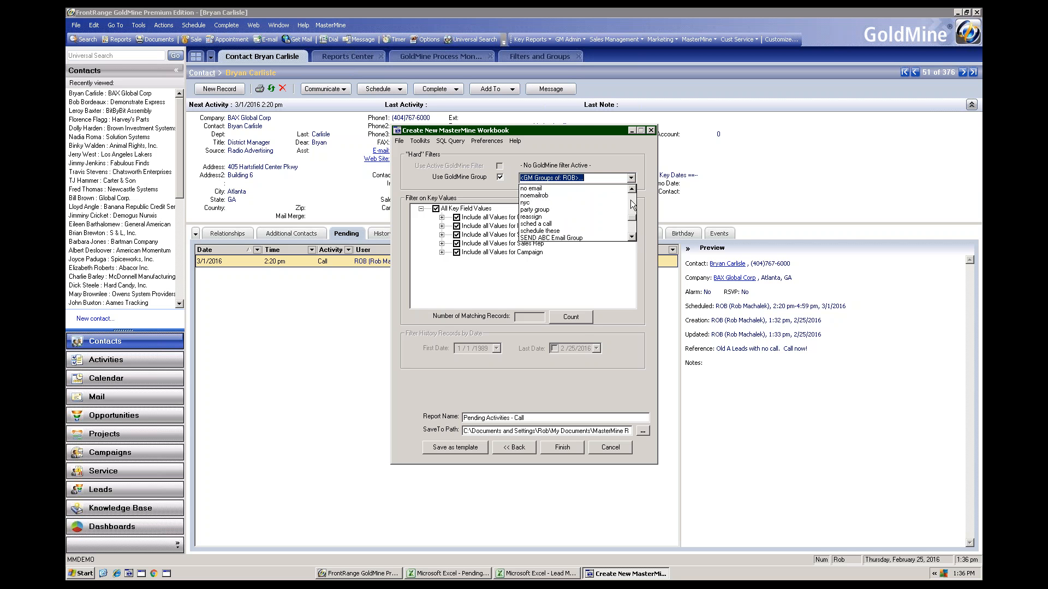
click(631, 206)
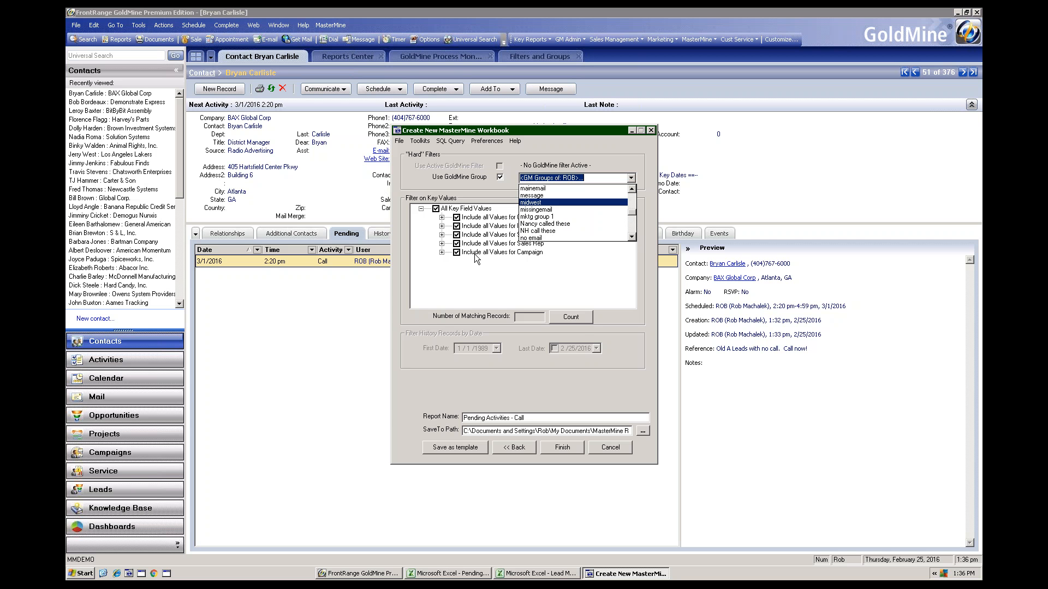
click(632, 189)
click(632, 189)
click(632, 188)
click(633, 190)
click(632, 190)
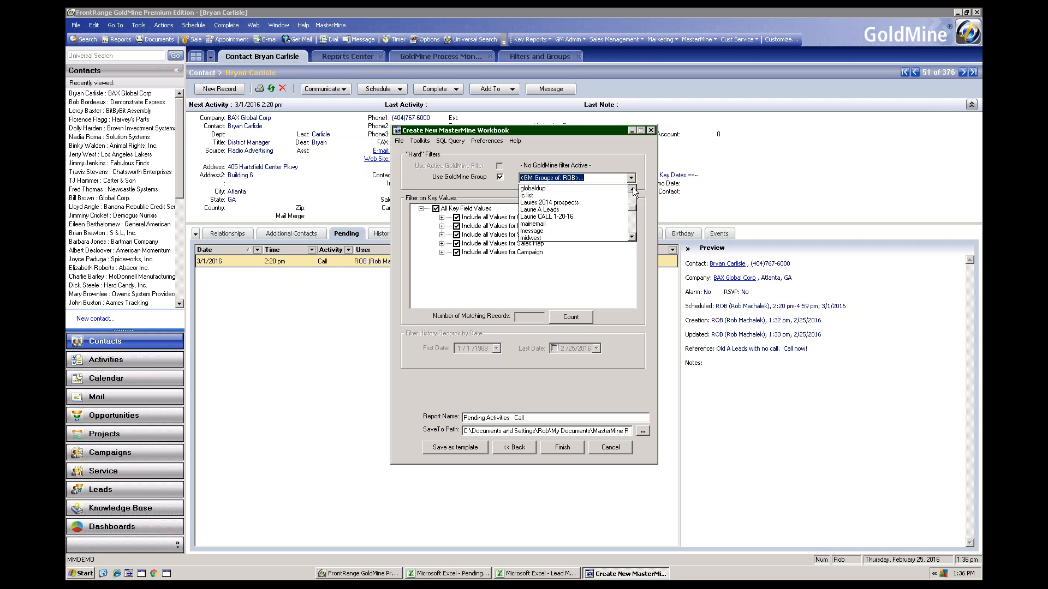
click(633, 190)
click(632, 190)
click(632, 190)
click(633, 190)
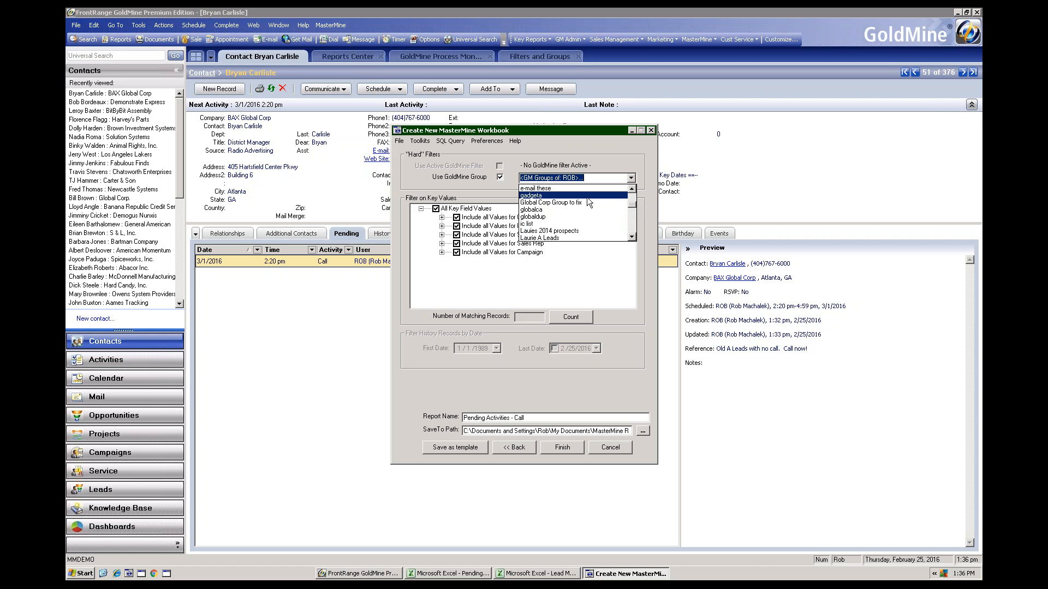
click(633, 190)
click(632, 190)
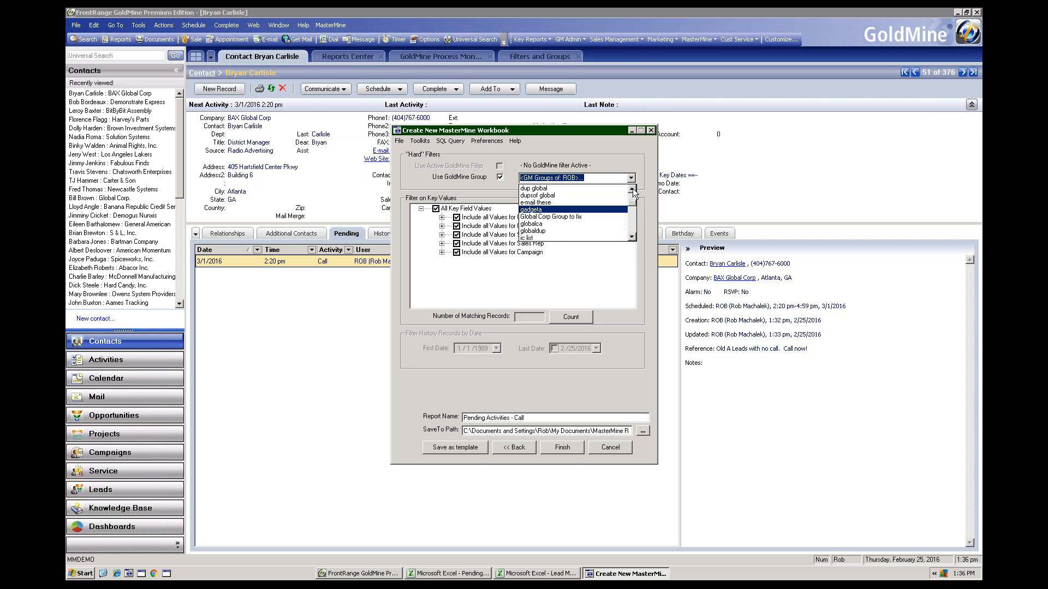
click(632, 189)
click(632, 190)
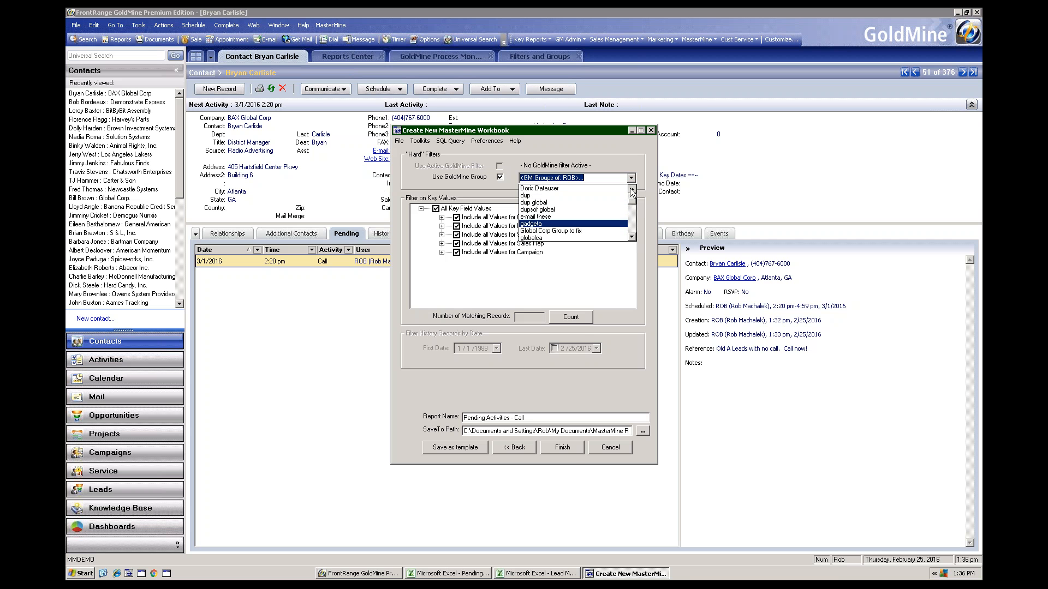
click(632, 190)
click(632, 191)
click(632, 191)
click(632, 191)
click(631, 191)
click(631, 191)
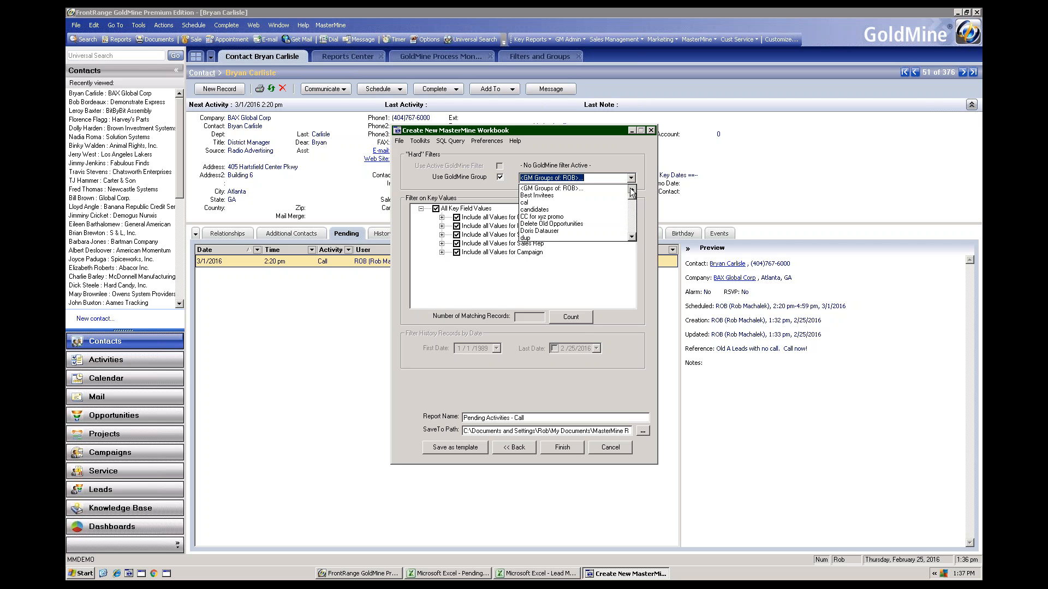
click(631, 238)
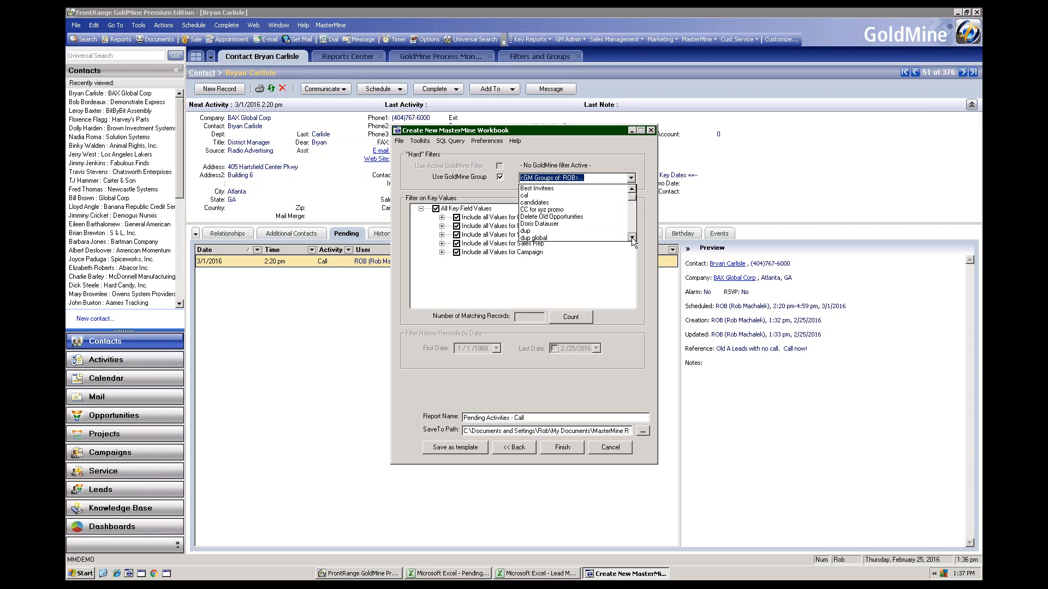
click(631, 237)
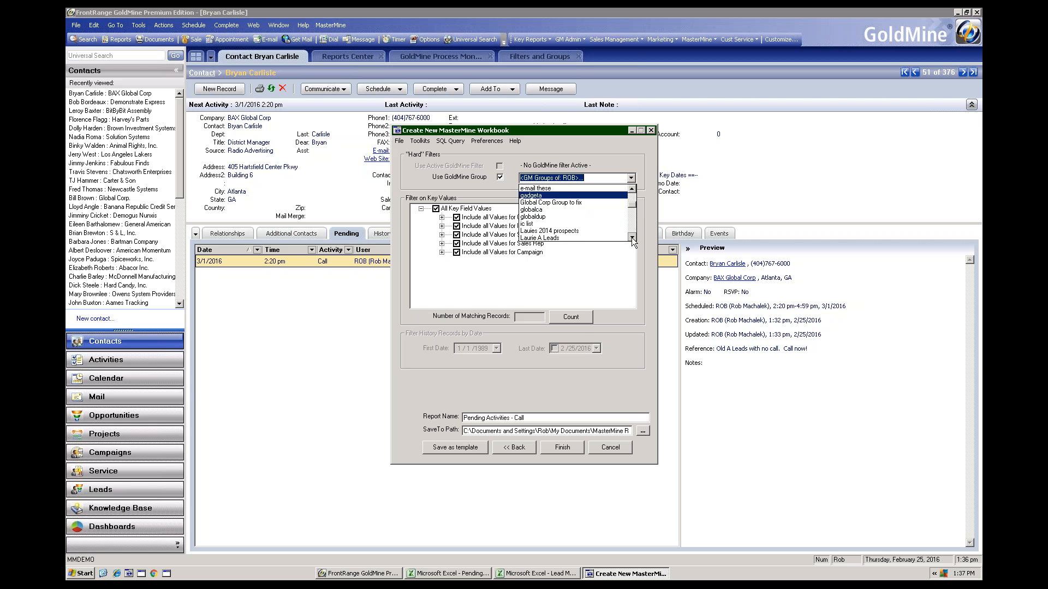
click(632, 238)
click(632, 238)
click(632, 238)
click(632, 237)
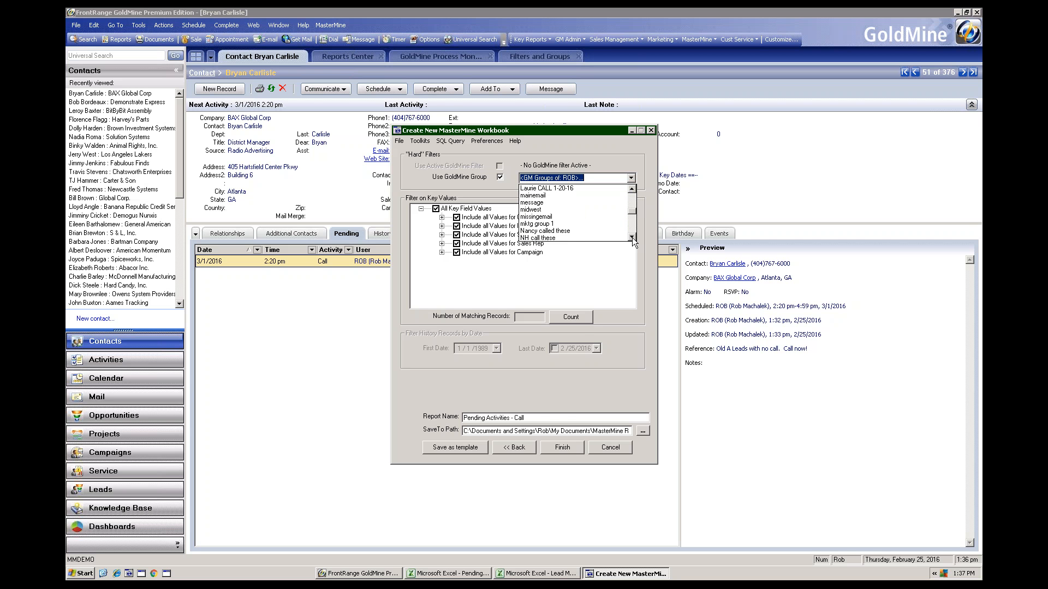
click(631, 237)
click(551, 231)
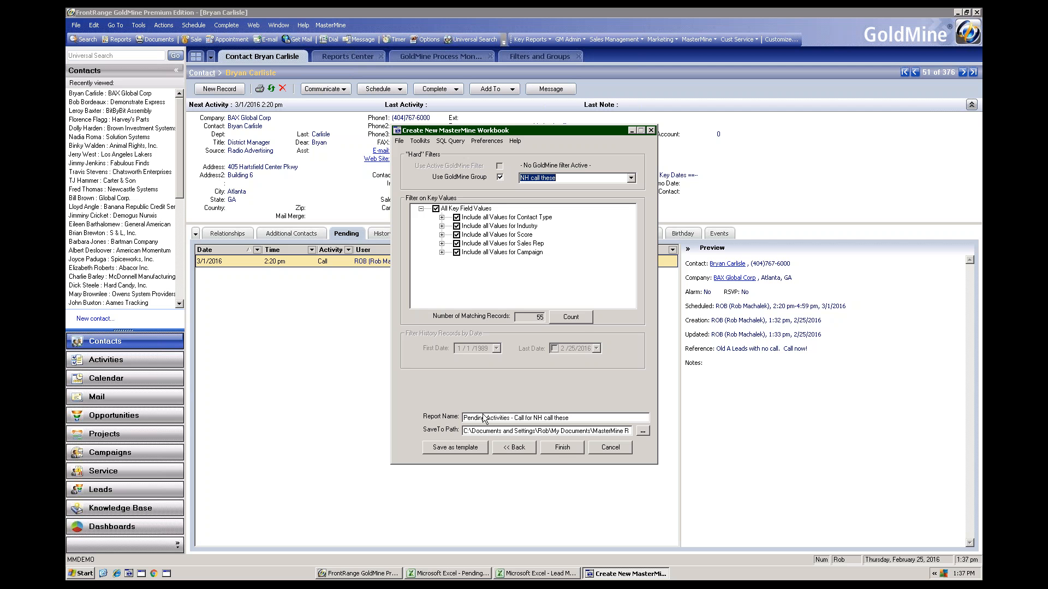
Generate the report, resolving the field name conflict by labelling CA.CREATEON as "Lead Date"
click(558, 451)
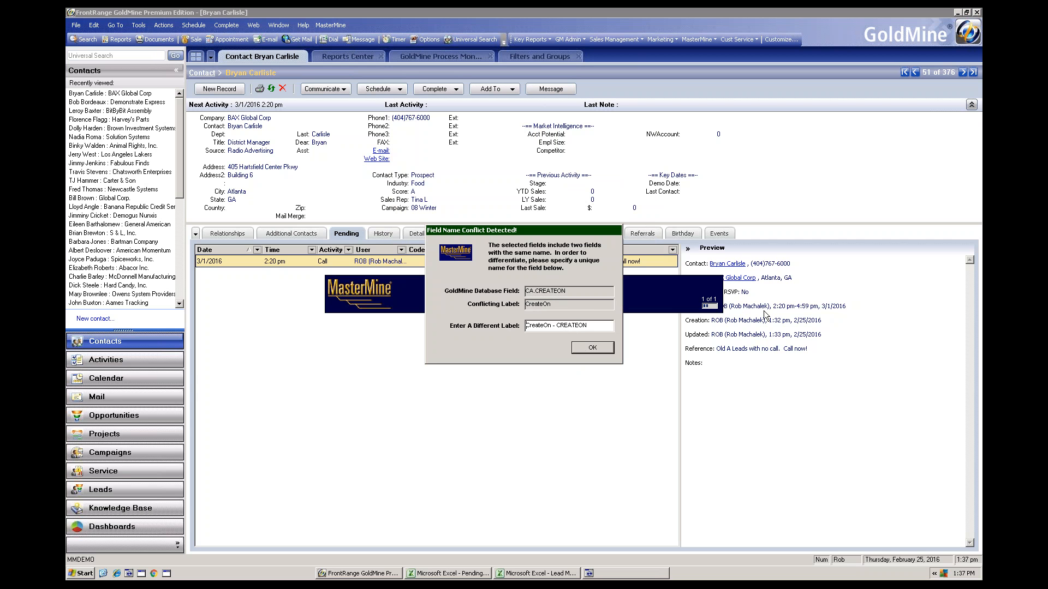
drag(581, 326, 507, 326)
text(Lead Date)
click(591, 350)
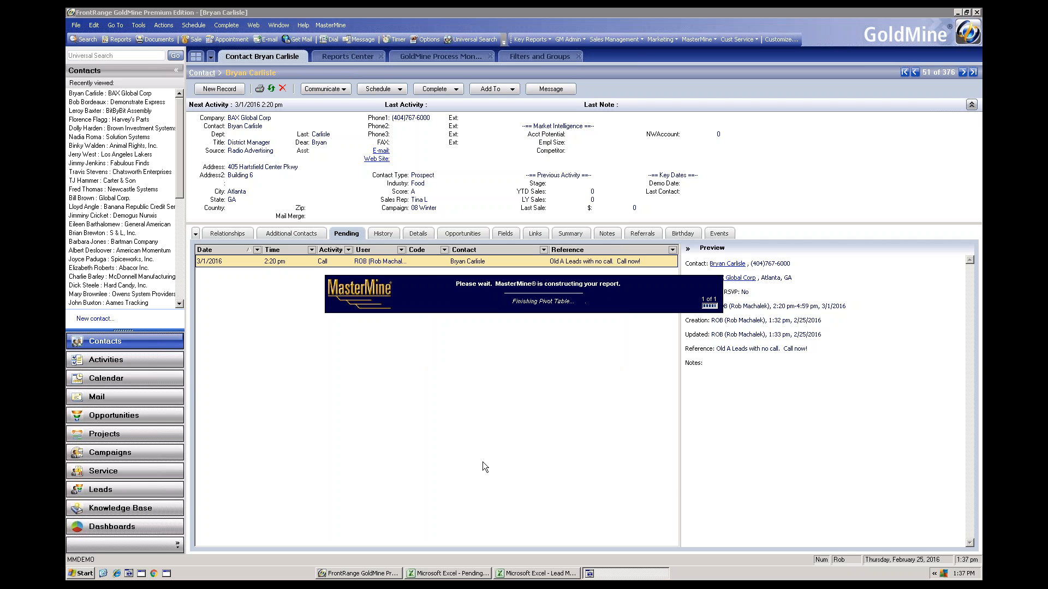
click(525, 312)
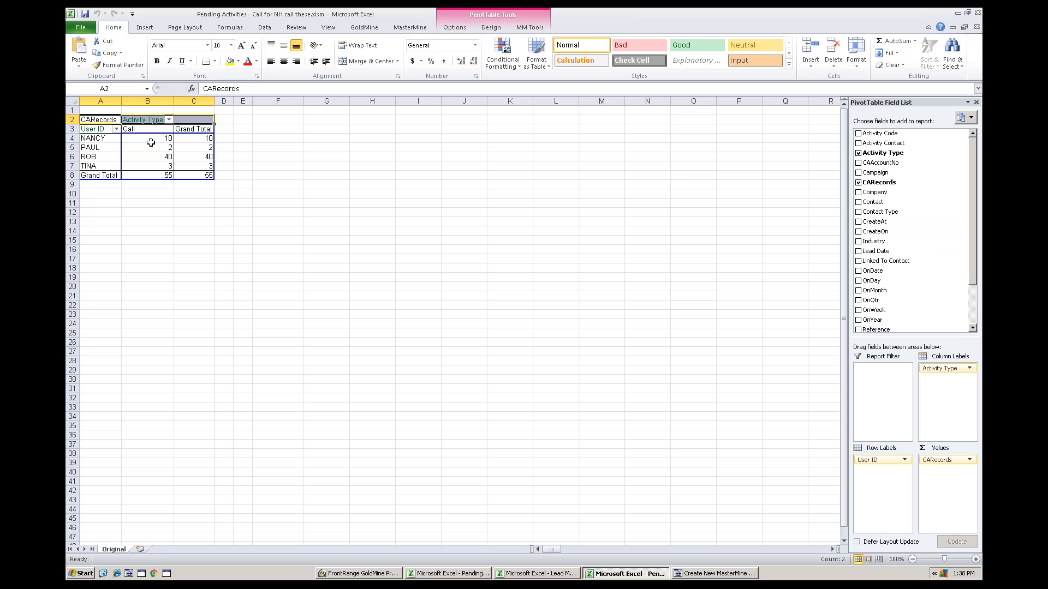
Move User ID to the pivot table's report filter and add Company as the row field
click(147, 141)
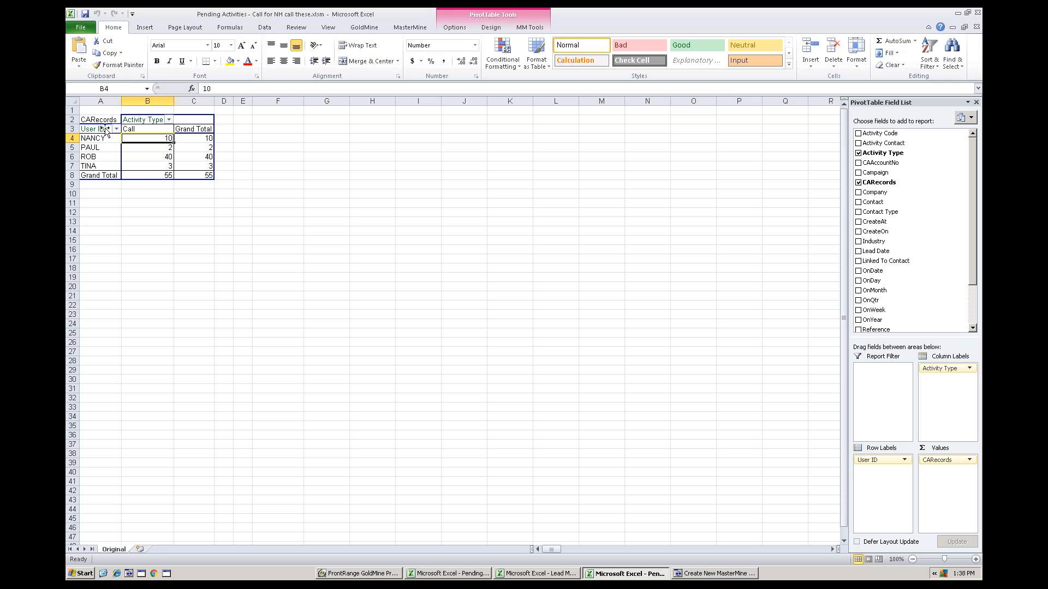
drag(101, 129, 116, 111)
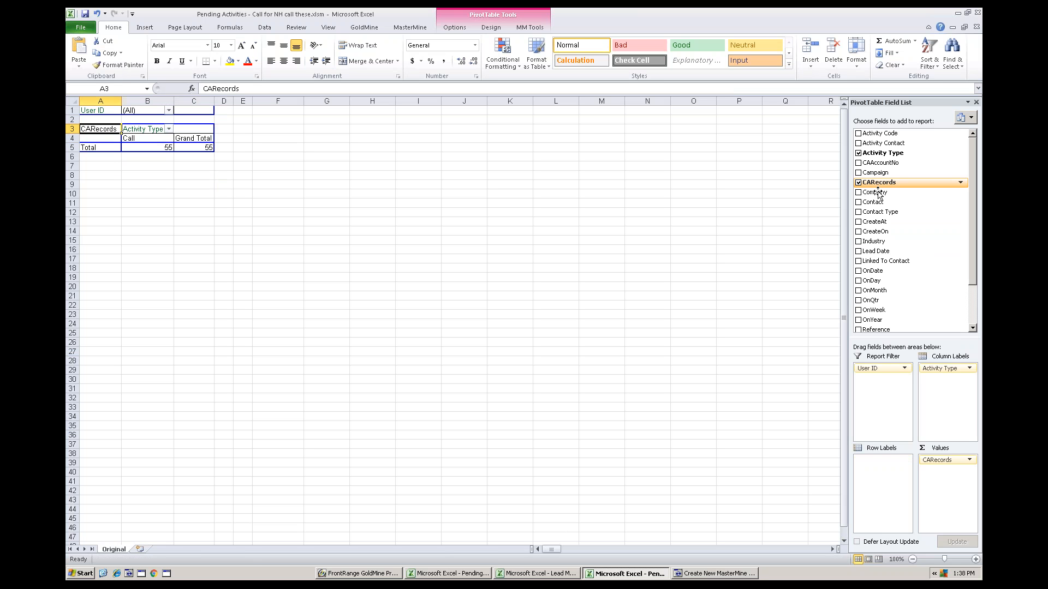
drag(877, 192, 103, 153)
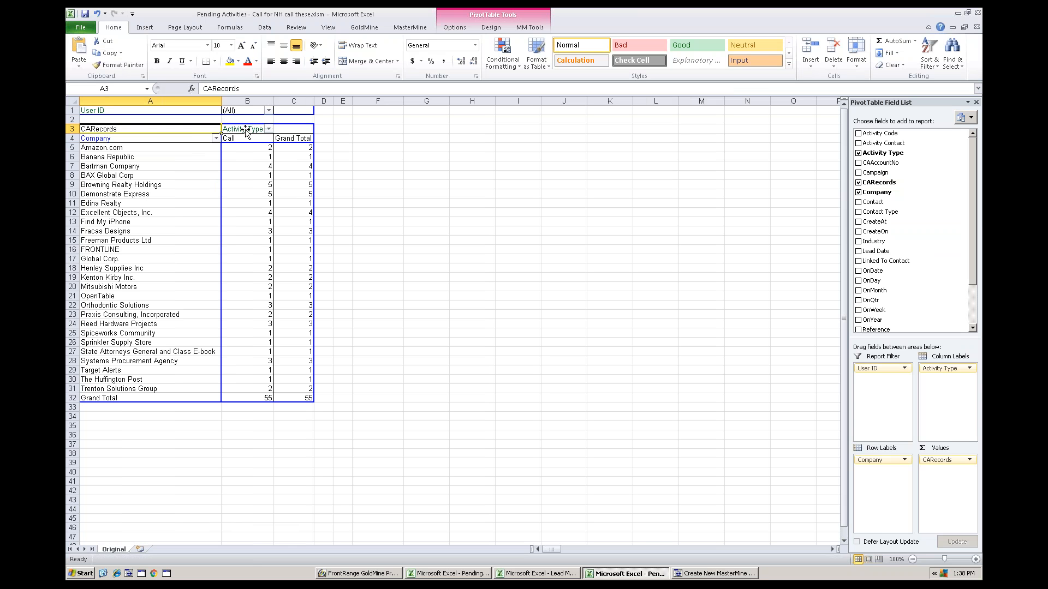
click(268, 110)
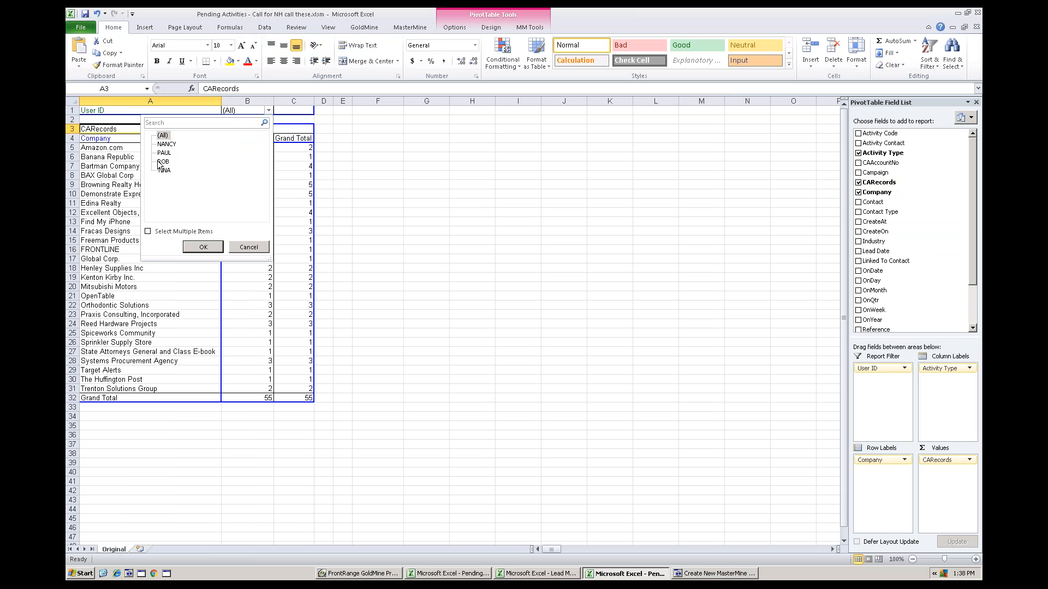
click(248, 247)
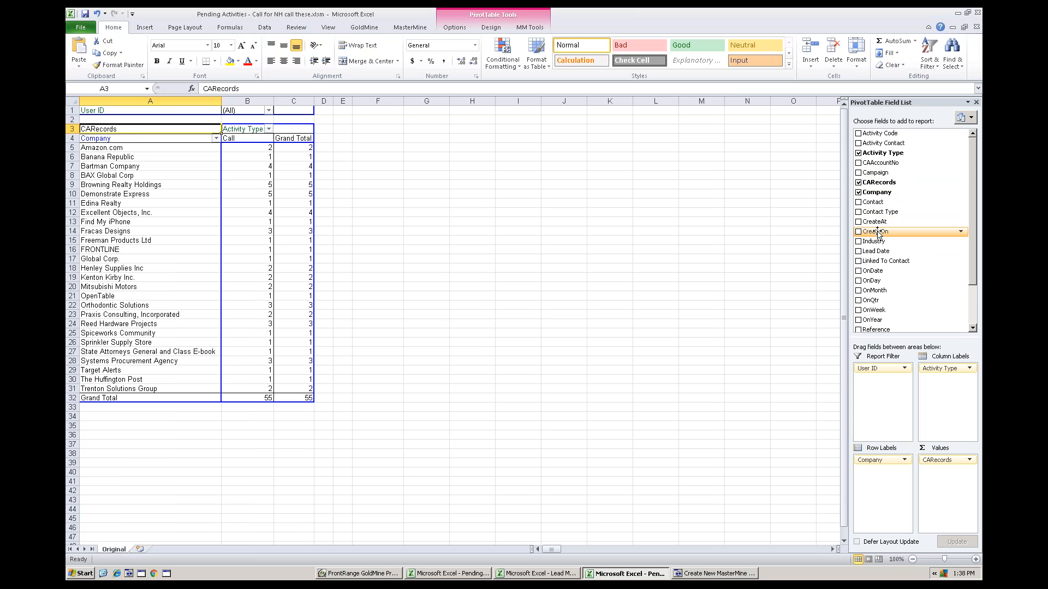
Add CreateOn as a report filter and review its dates, leaving all of them included
drag(877, 233, 220, 124)
click(267, 120)
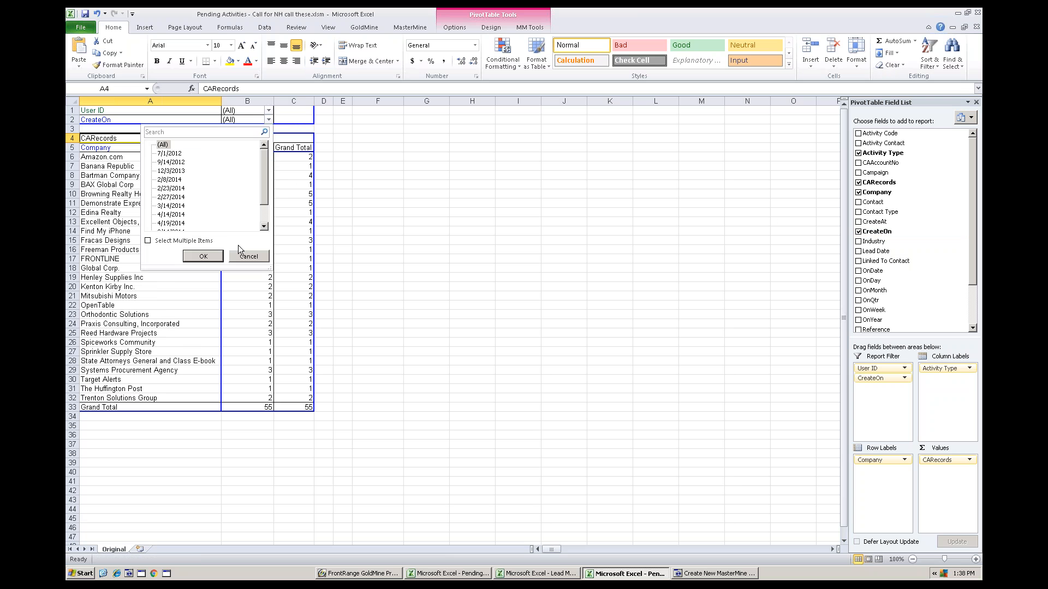
click(203, 256)
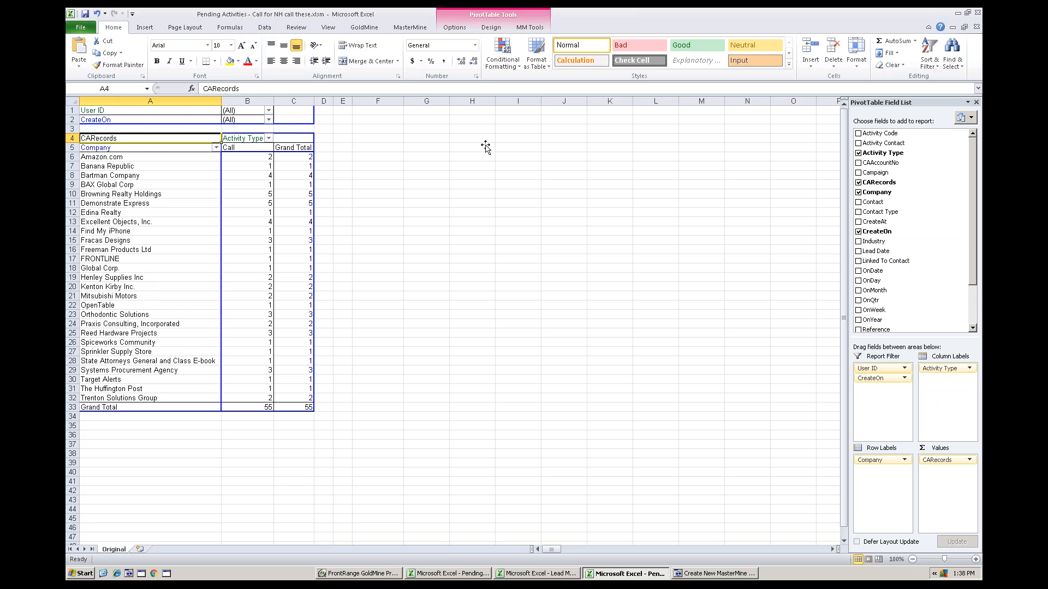
Add Lead Date as a report filter and limit the pivot table to 2/25/2016
drag(879, 254, 141, 128)
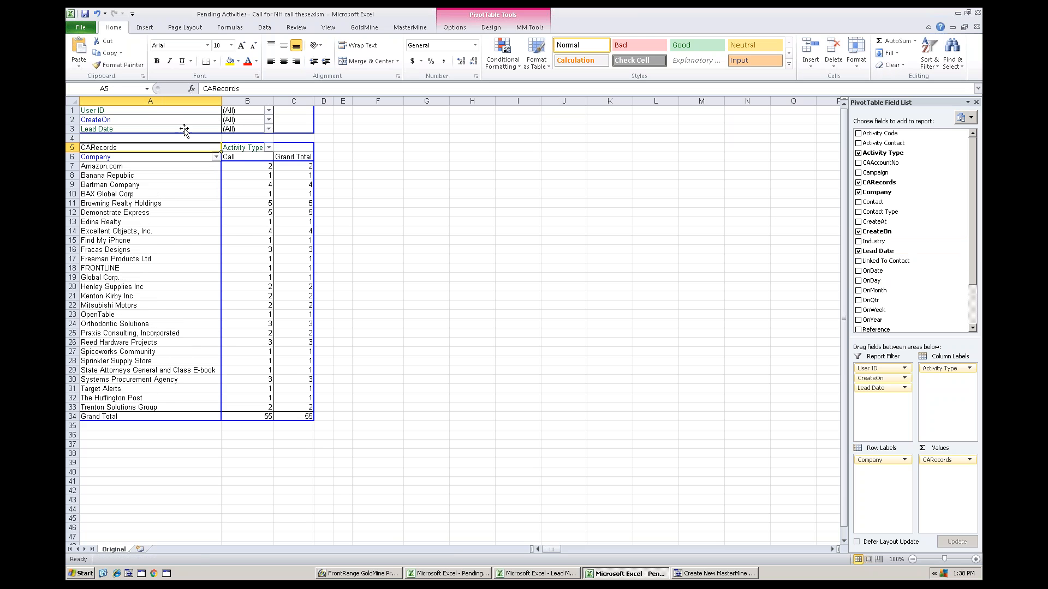
click(269, 128)
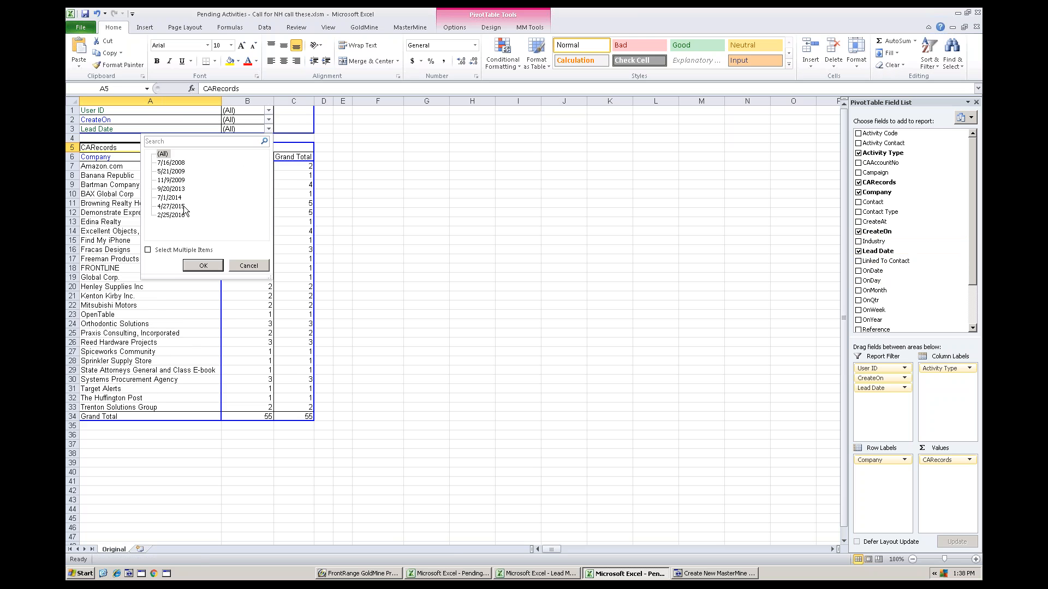
click(175, 215)
click(217, 266)
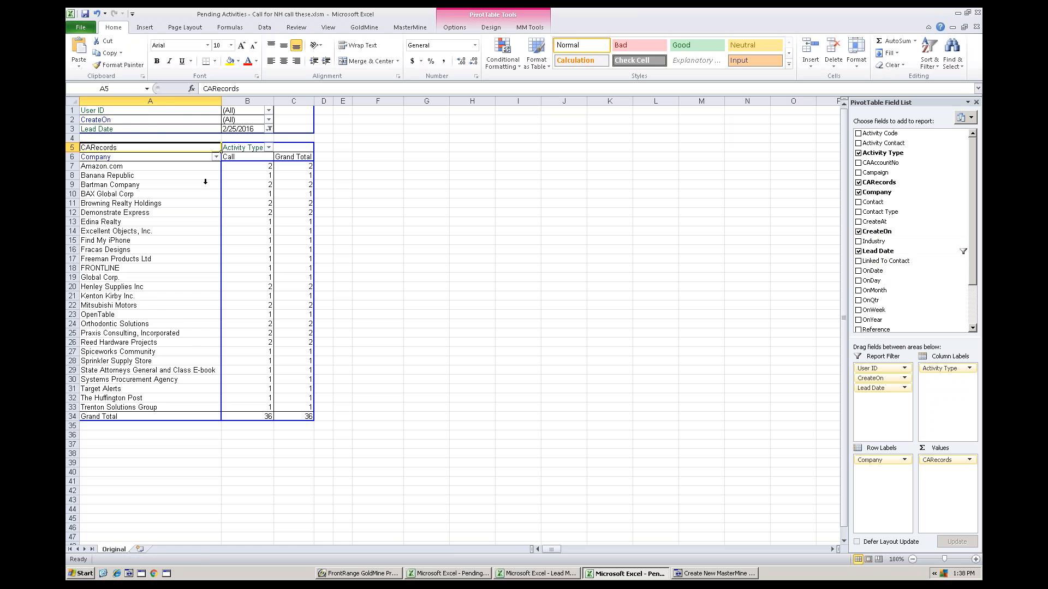
click(121, 120)
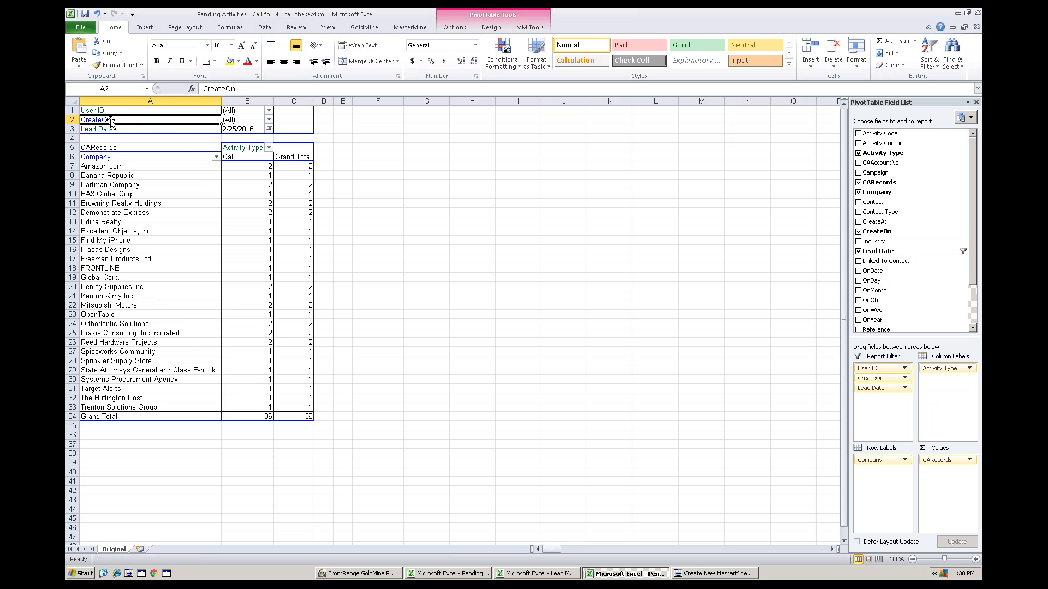
click(110, 157)
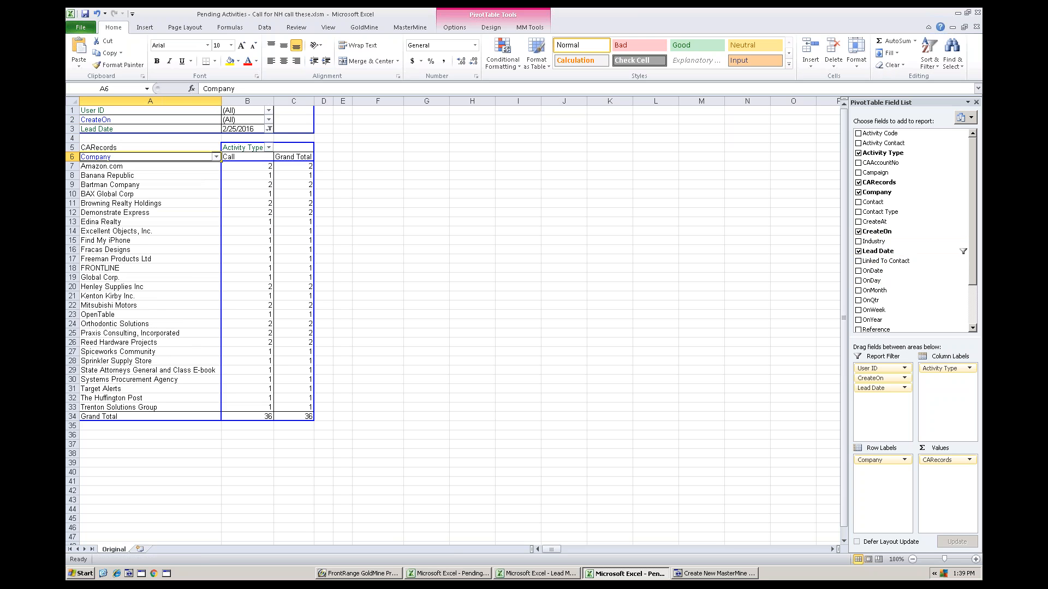
click(114, 129)
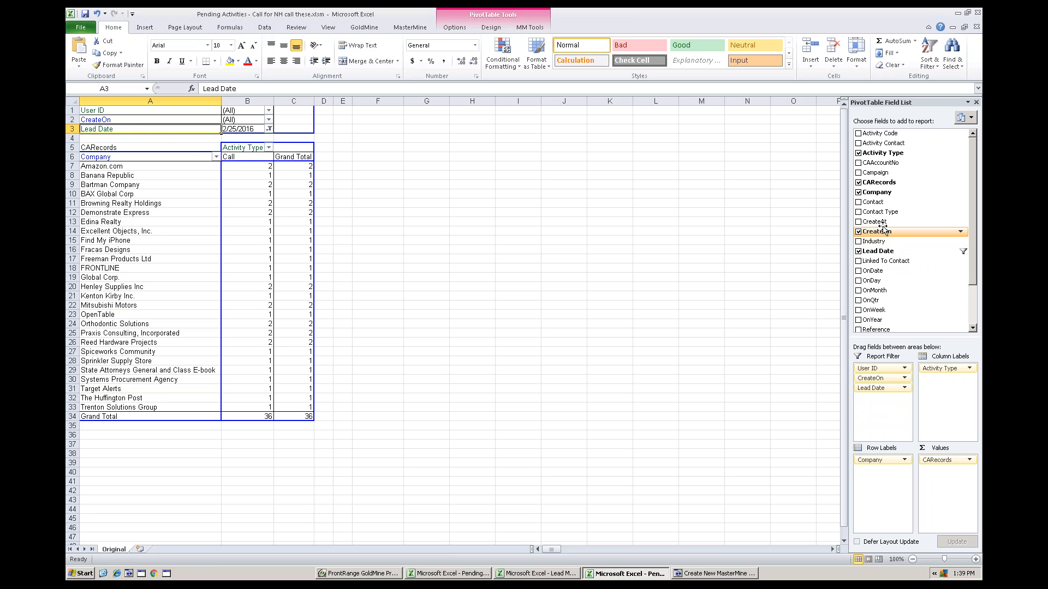
Add CreateAt as a report filter, check a call's creation time in GoldMine, and limit the pivot table to 13:32
drag(873, 222, 188, 139)
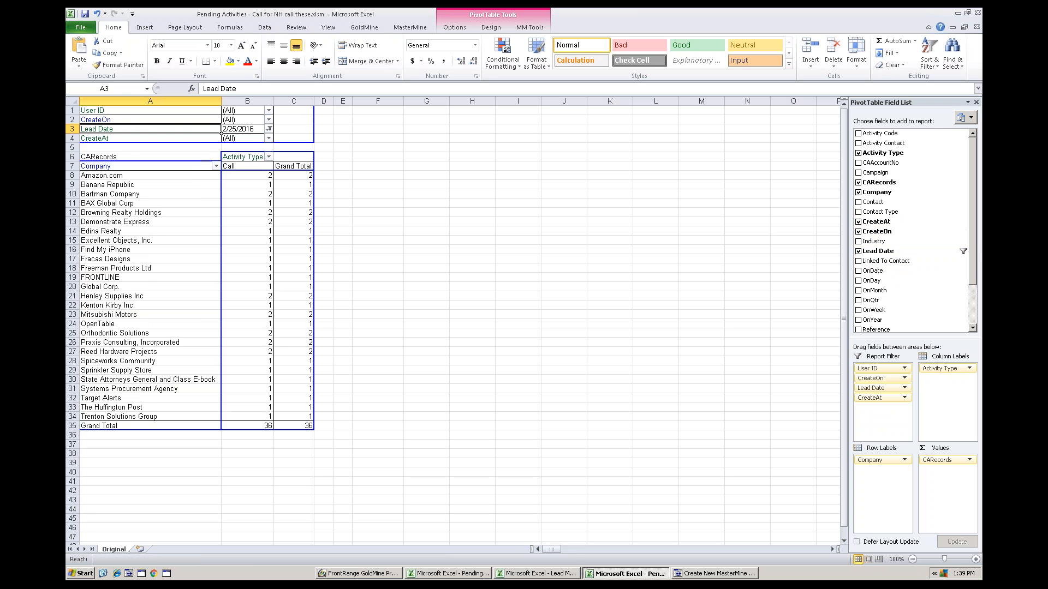
click(269, 138)
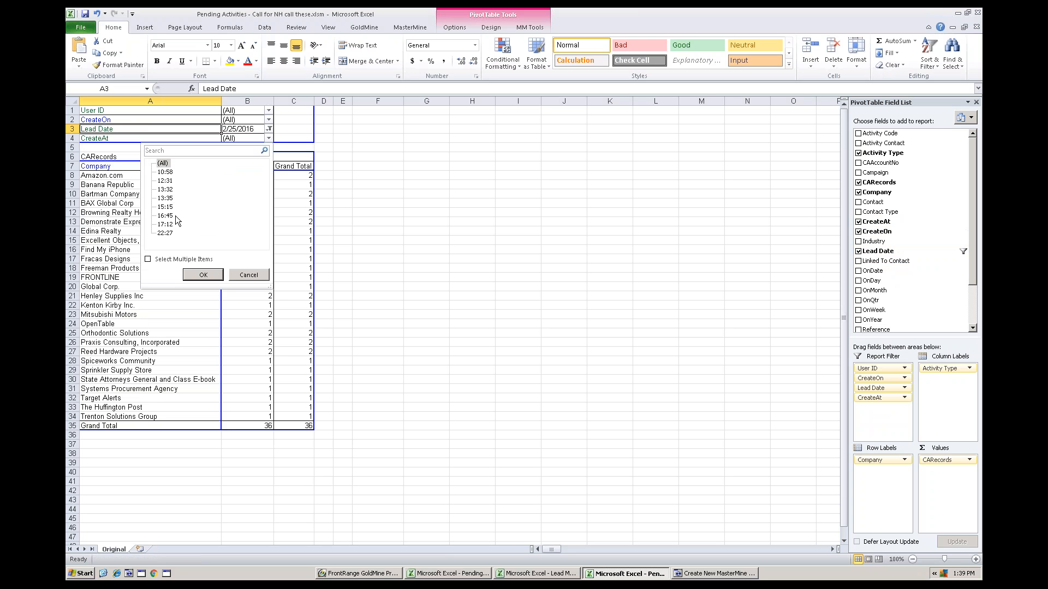
click(375, 573)
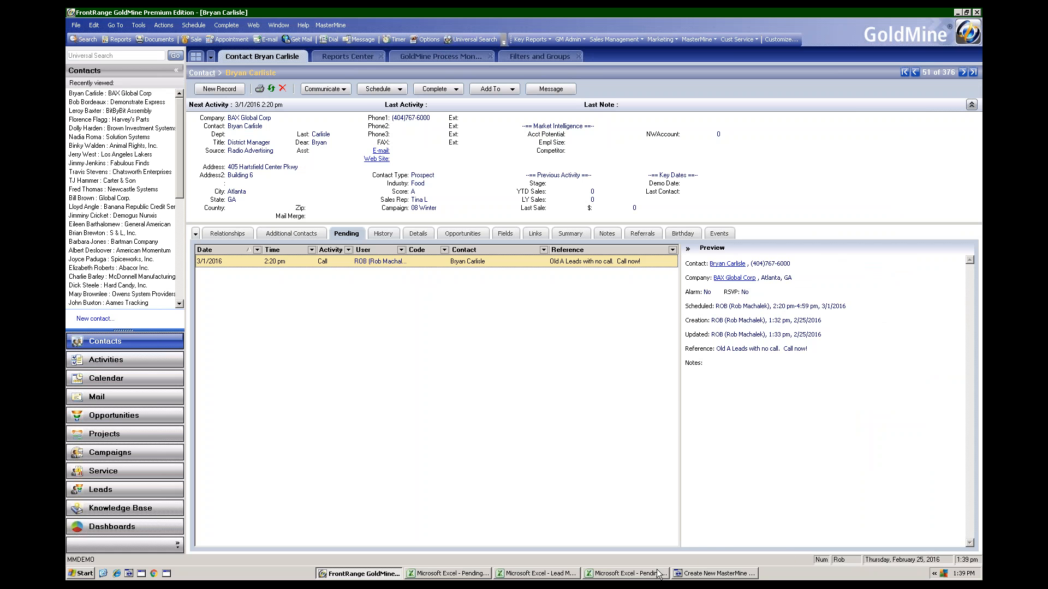
click(617, 573)
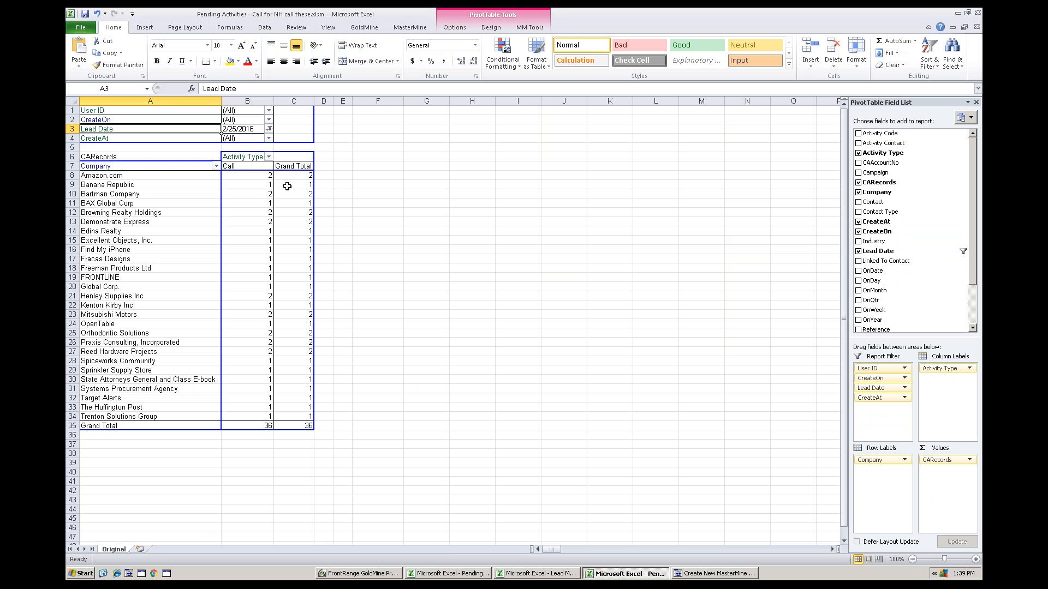
click(269, 129)
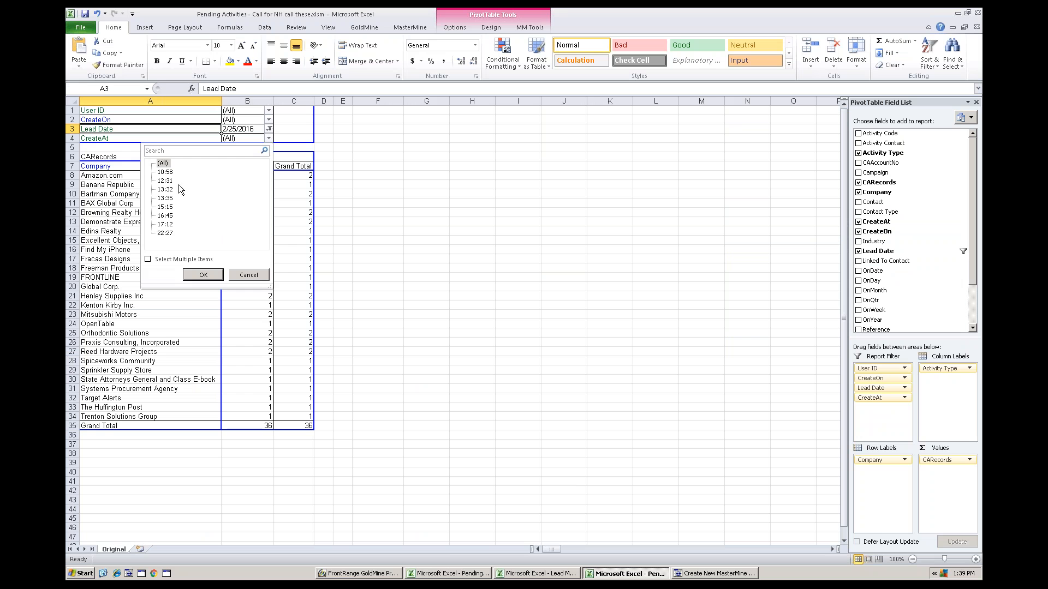
click(167, 189)
click(203, 275)
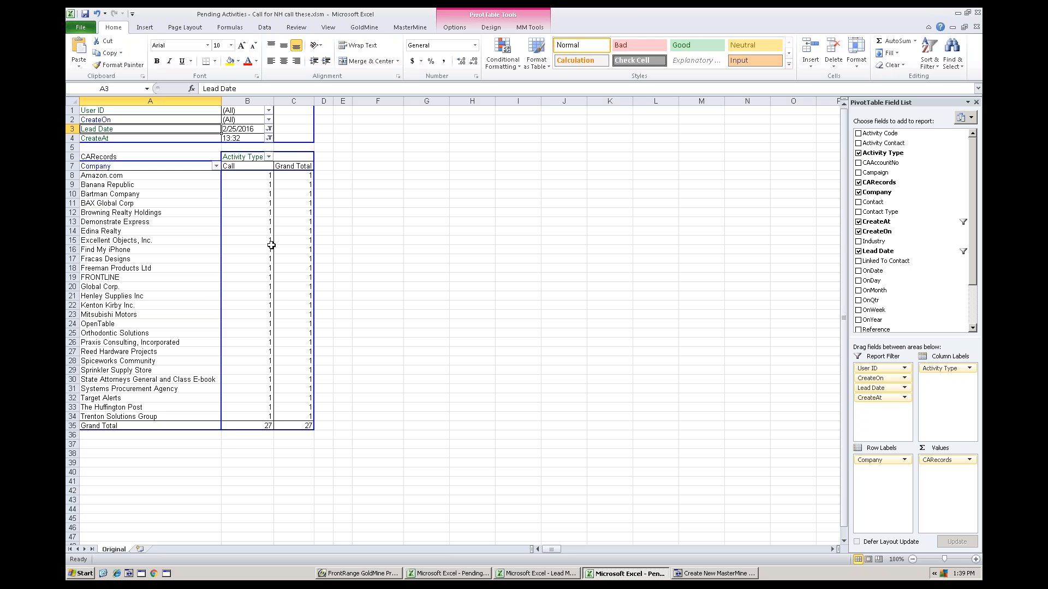
Drill down into the Call grand total and fill the entire User ID column with the new rep's user ID
double_click(265, 426)
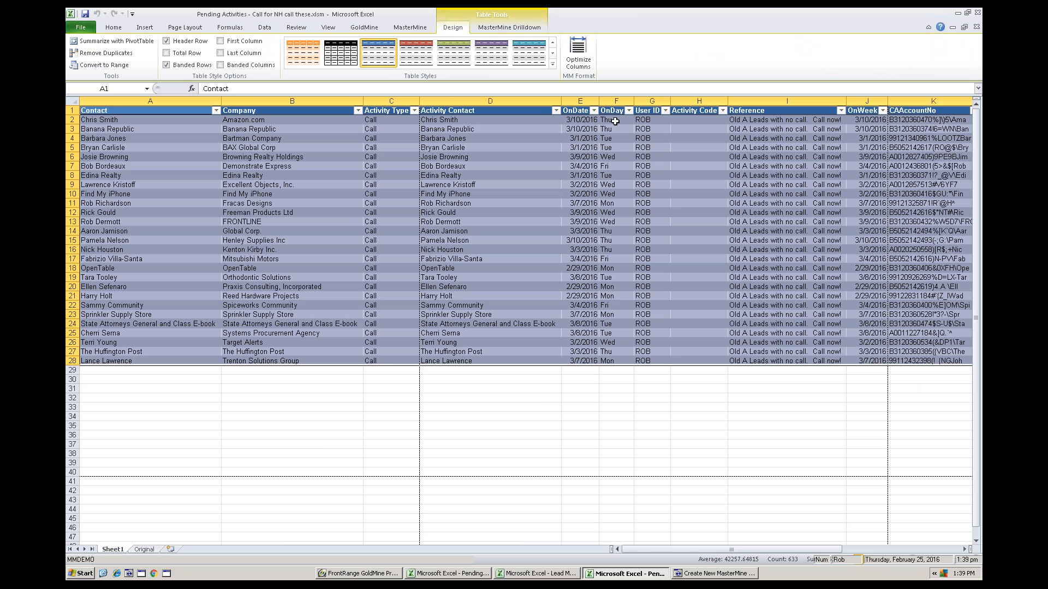
click(650, 118)
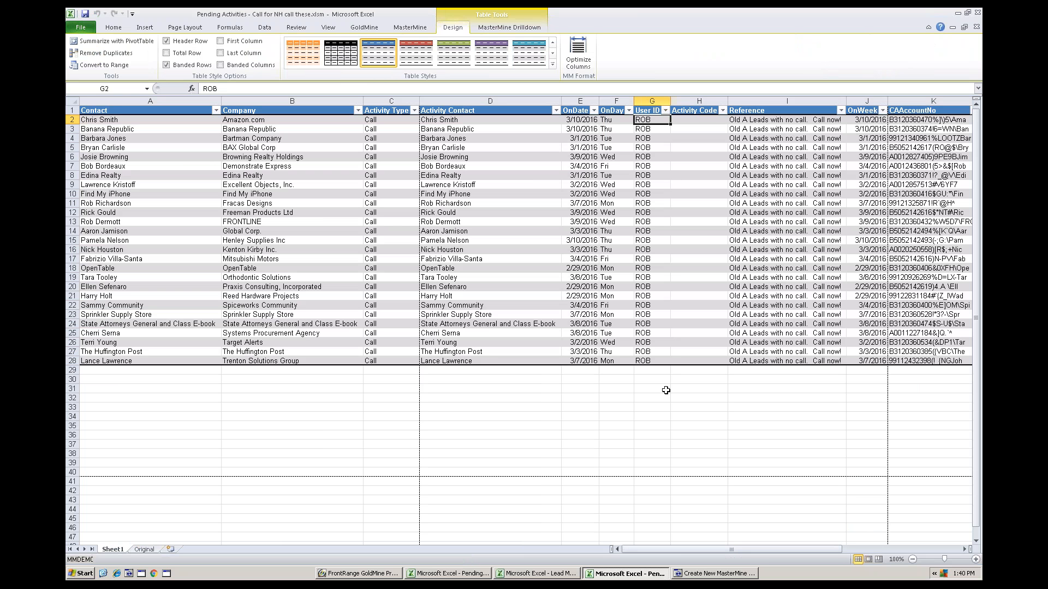
text(NANC)
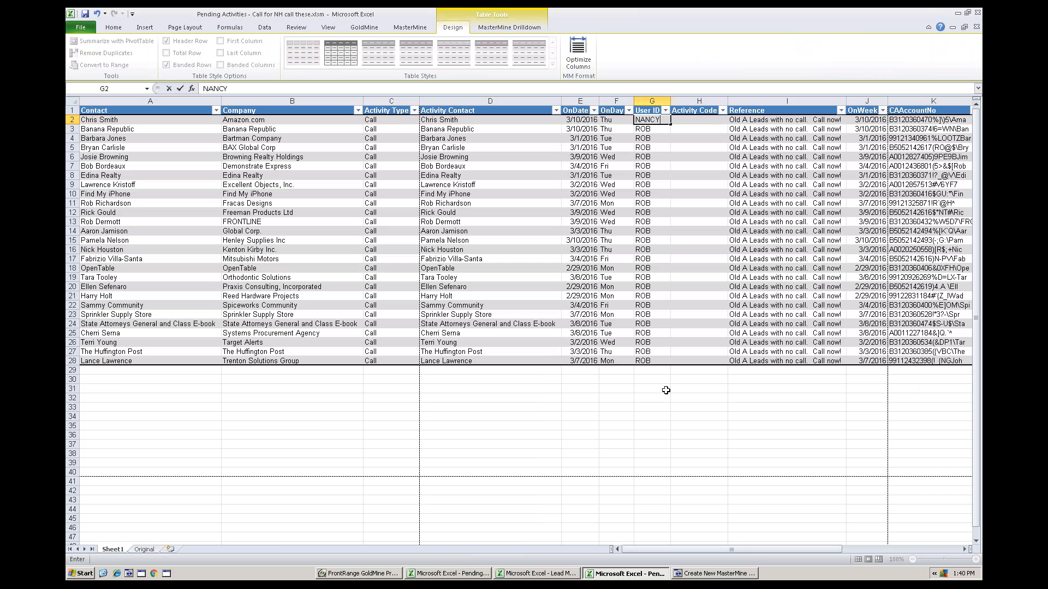
text(Y)
key(Return)
click(663, 119)
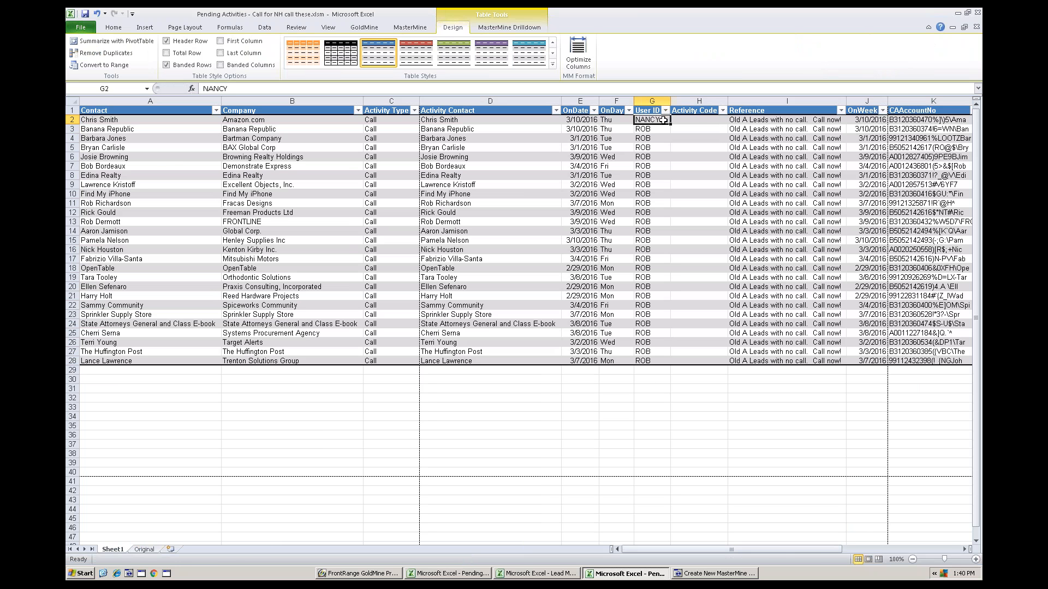
double_click(670, 123)
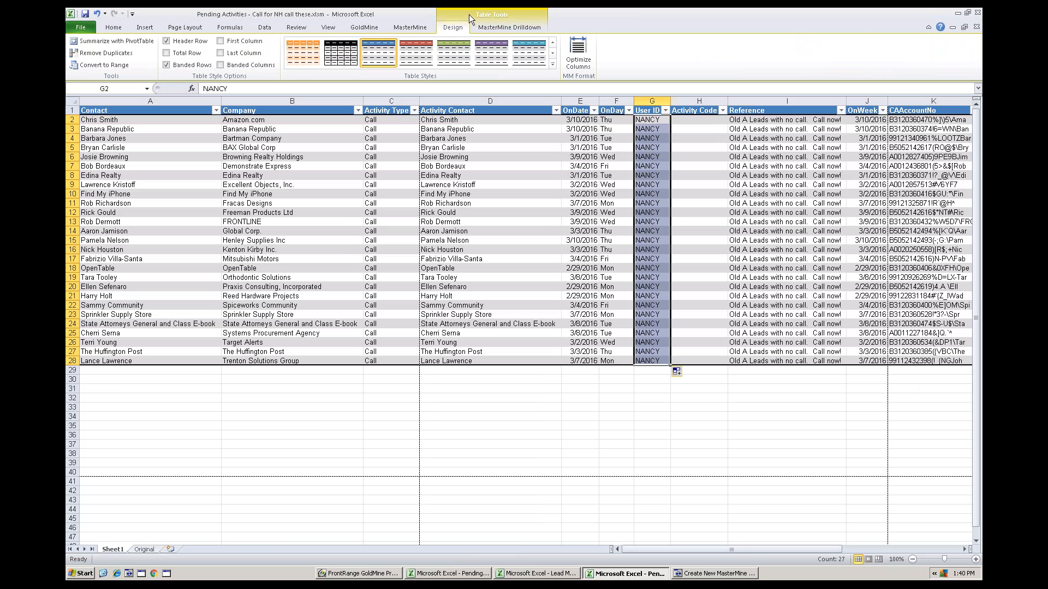
Run MMUpdater without a test run to update User Name (USERID) in the Cal (Pending) table from the User ID column, and review the log
click(493, 27)
click(166, 52)
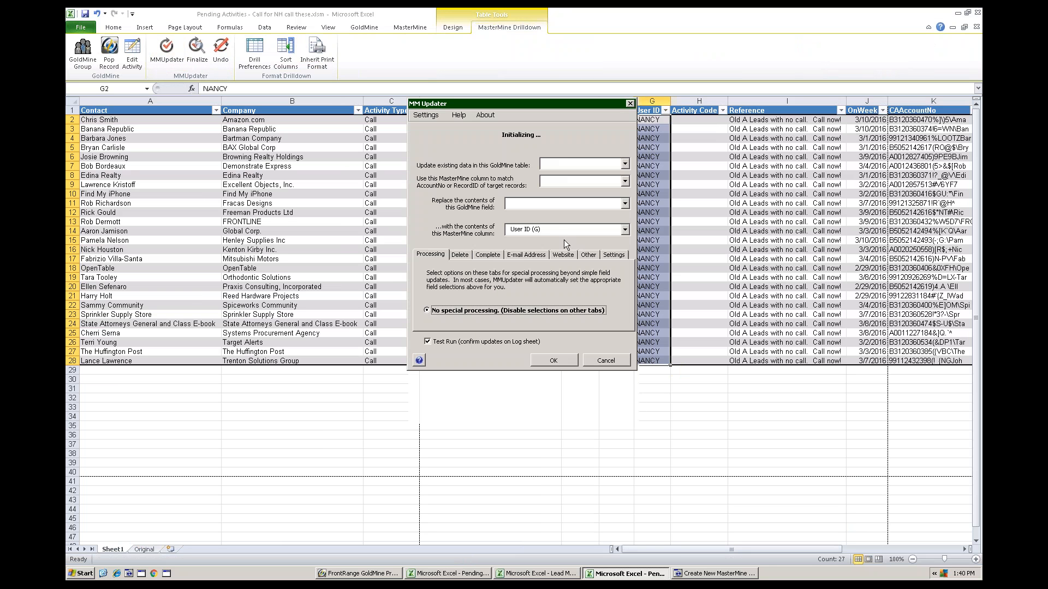
click(625, 164)
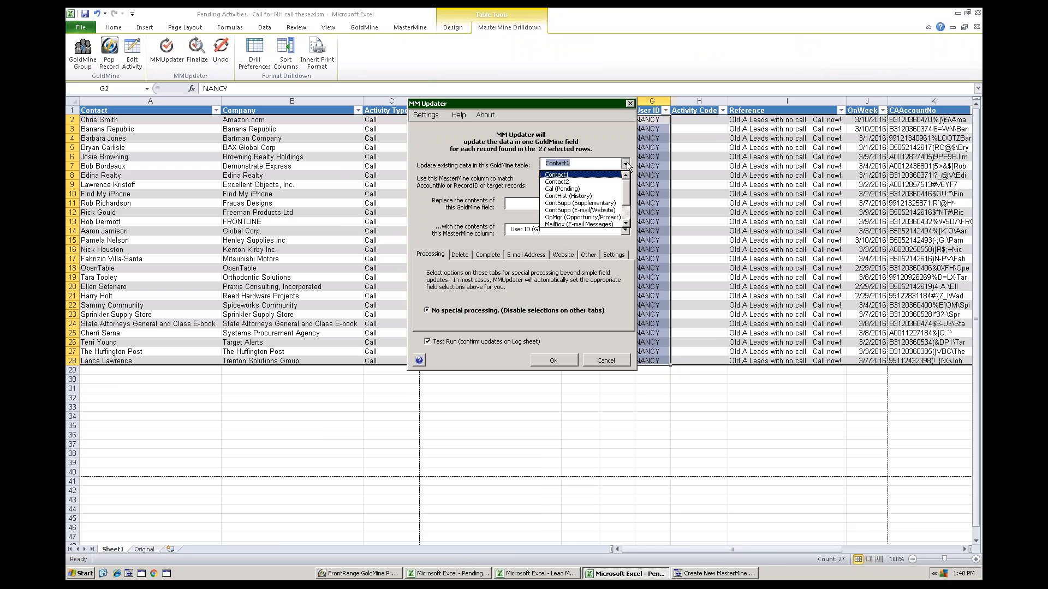
click(571, 188)
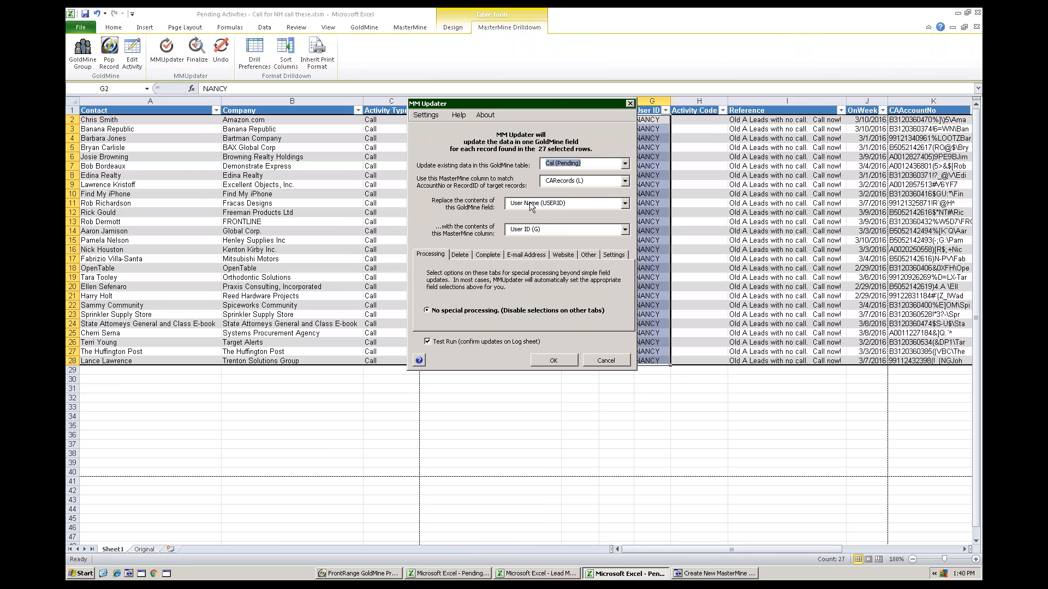
click(430, 341)
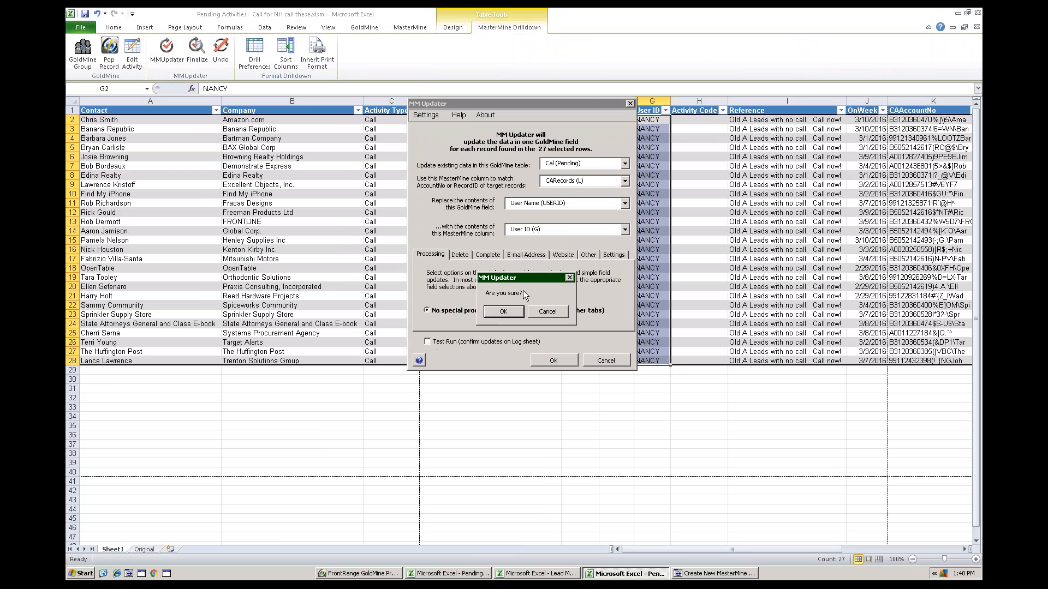
click(553, 361)
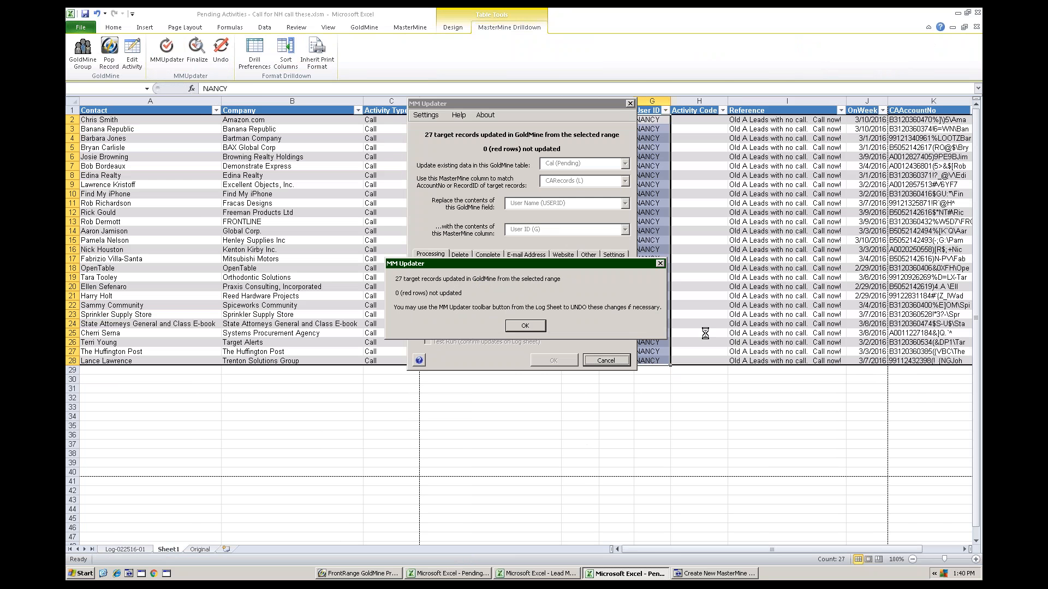
click(525, 326)
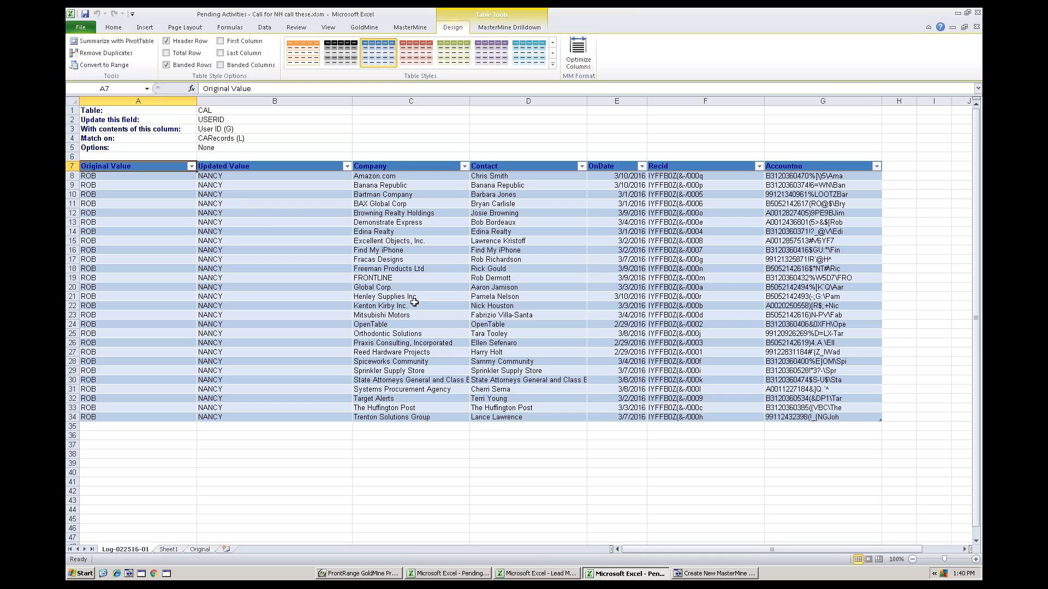
click(243, 201)
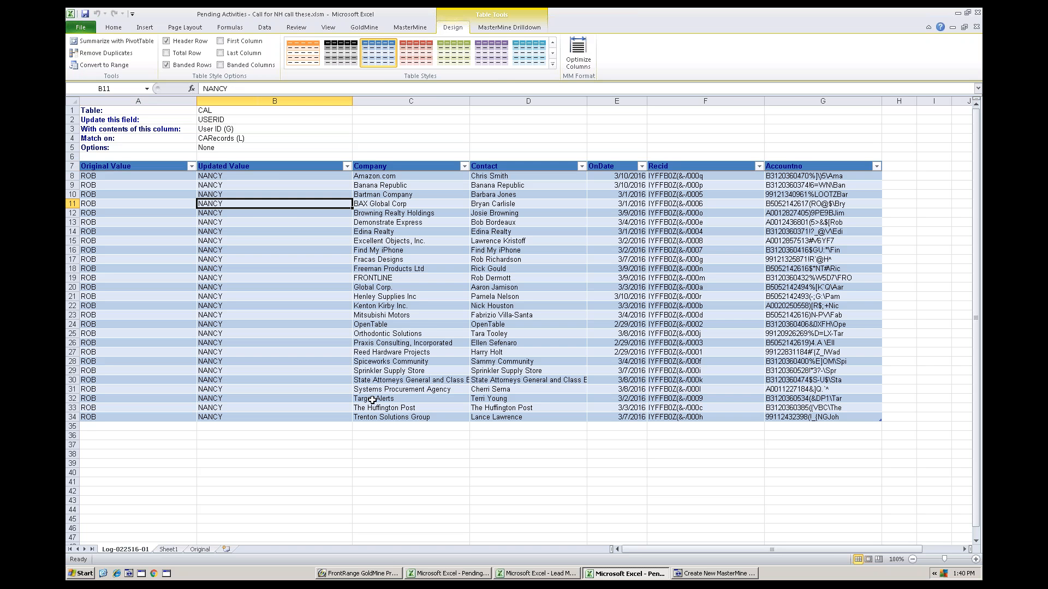
Add Reference as a report filter in the Original pivot table and limit it to "Old A Leads with no call. Call now!"
click(199, 550)
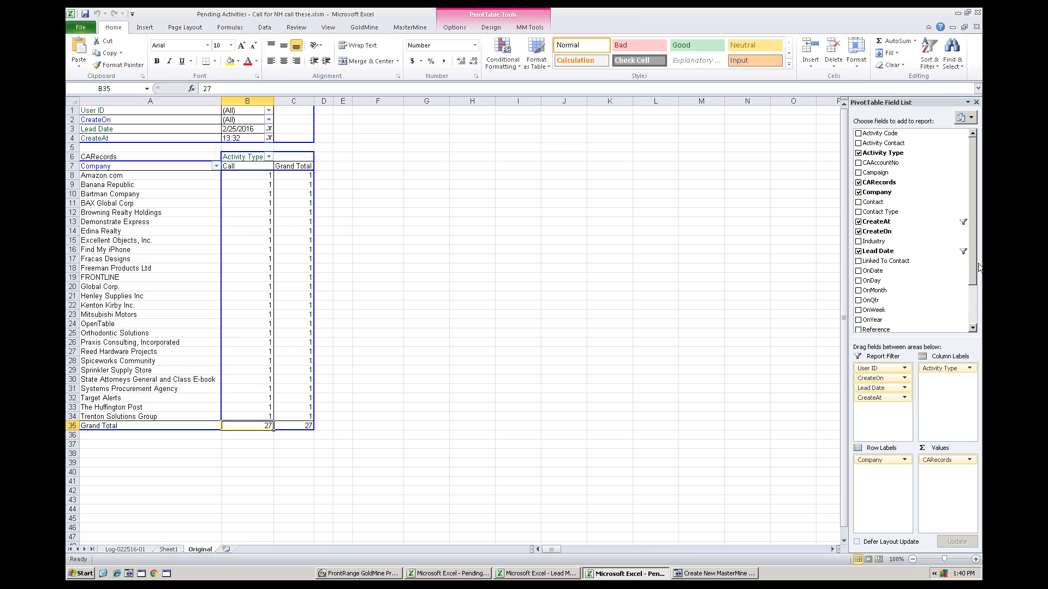
click(878, 329)
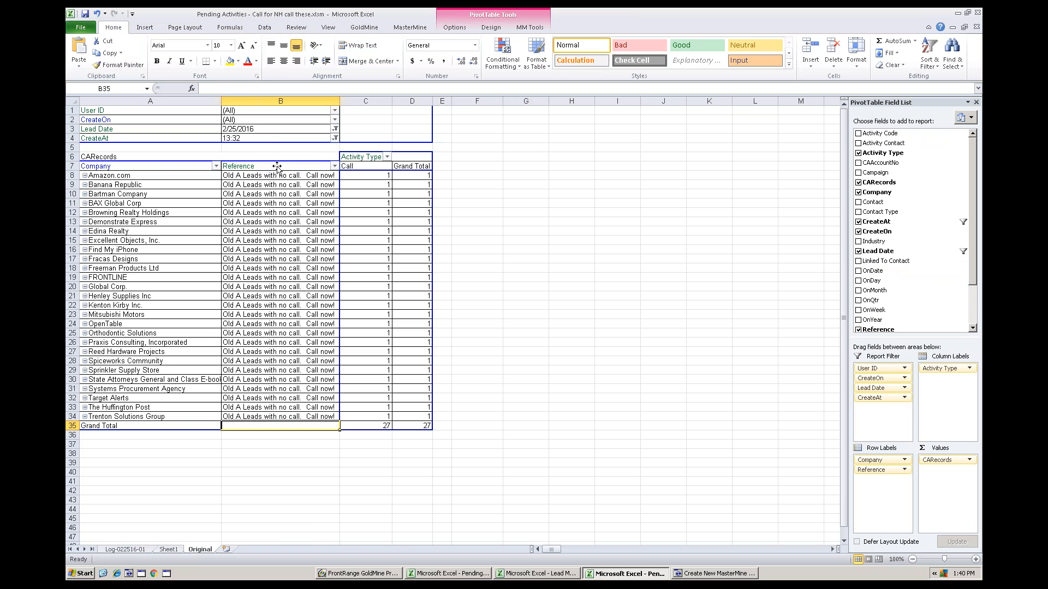
click(277, 167)
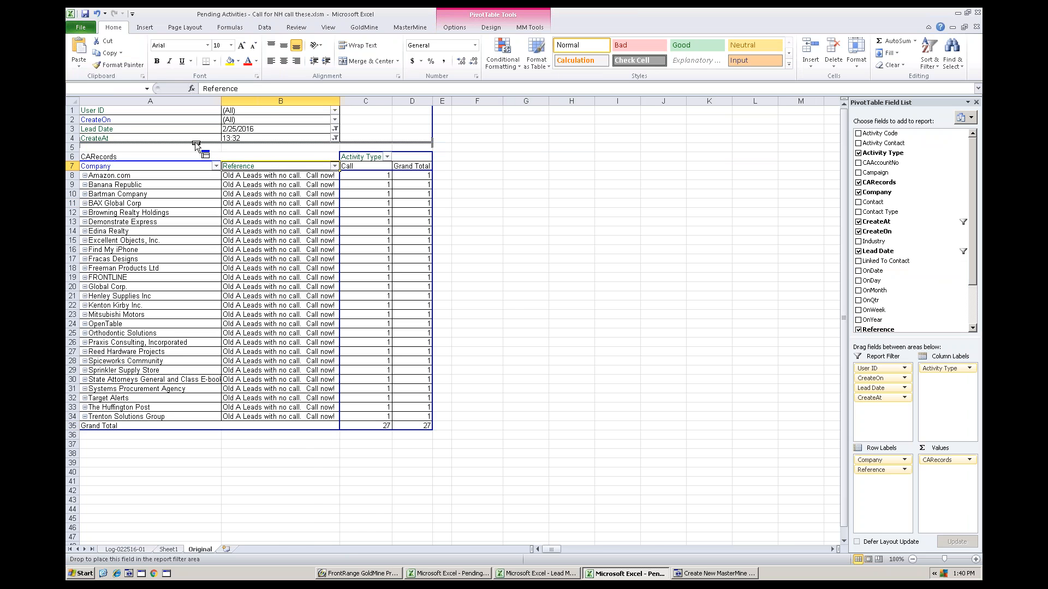
click(268, 147)
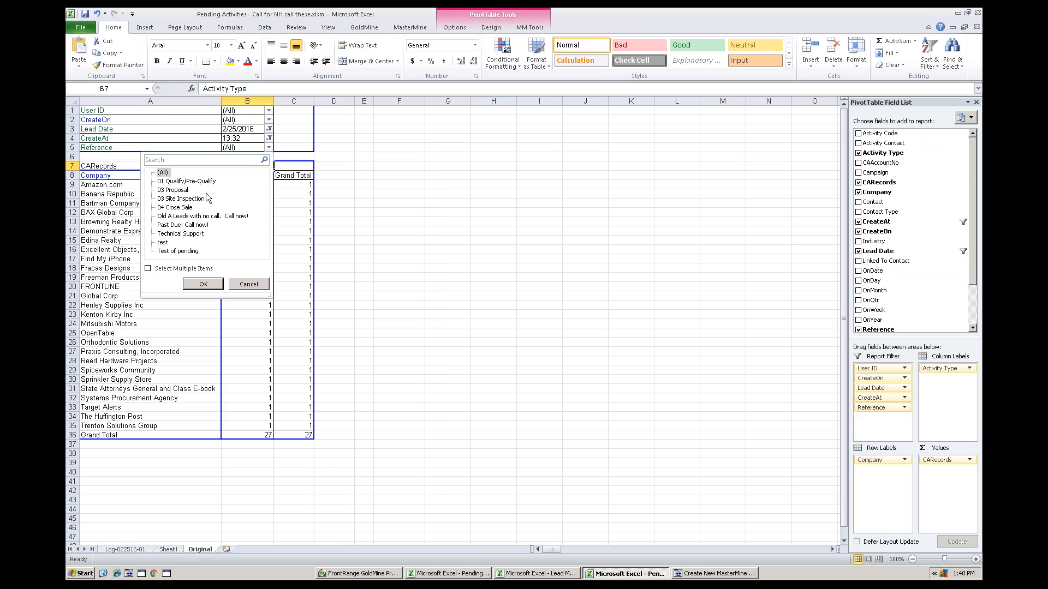
click(199, 216)
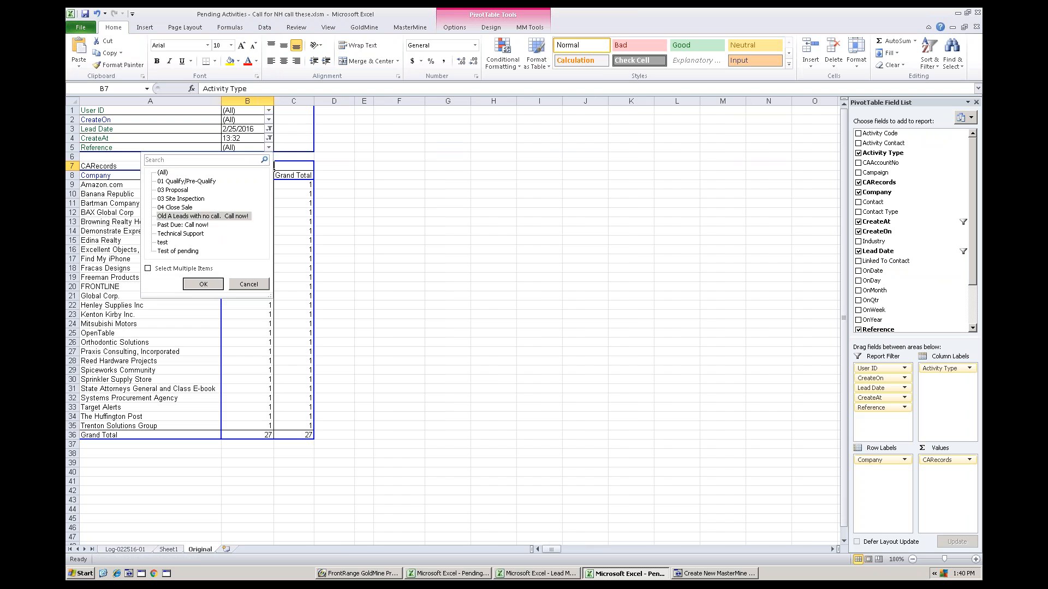
click(203, 283)
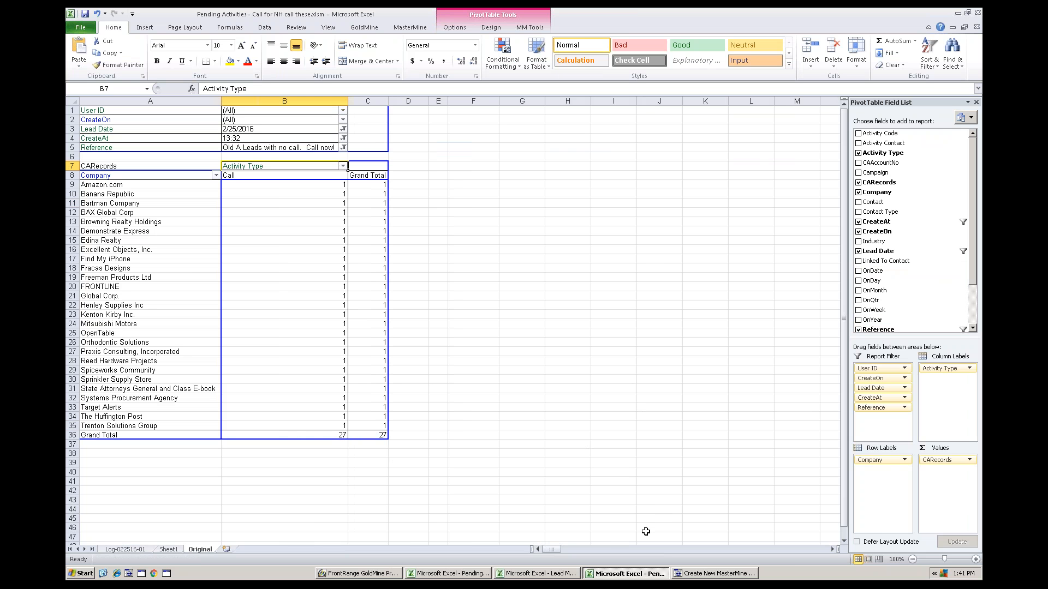
Return to the new MasterMine workbook setup, switch it to using a template, and search the pending activity templates for "Inbox"
click(701, 573)
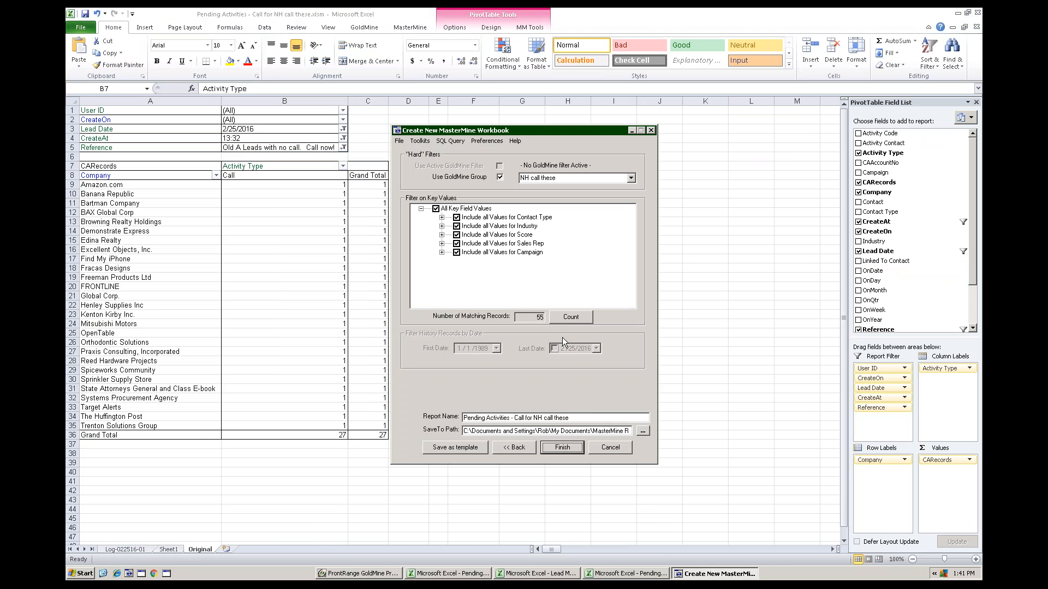
click(518, 448)
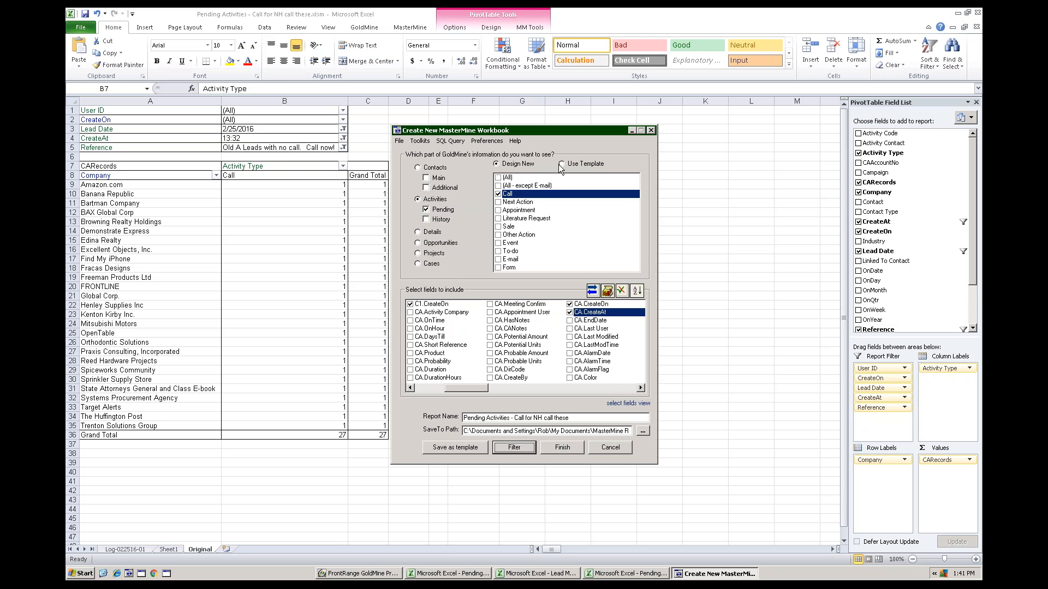
click(505, 178)
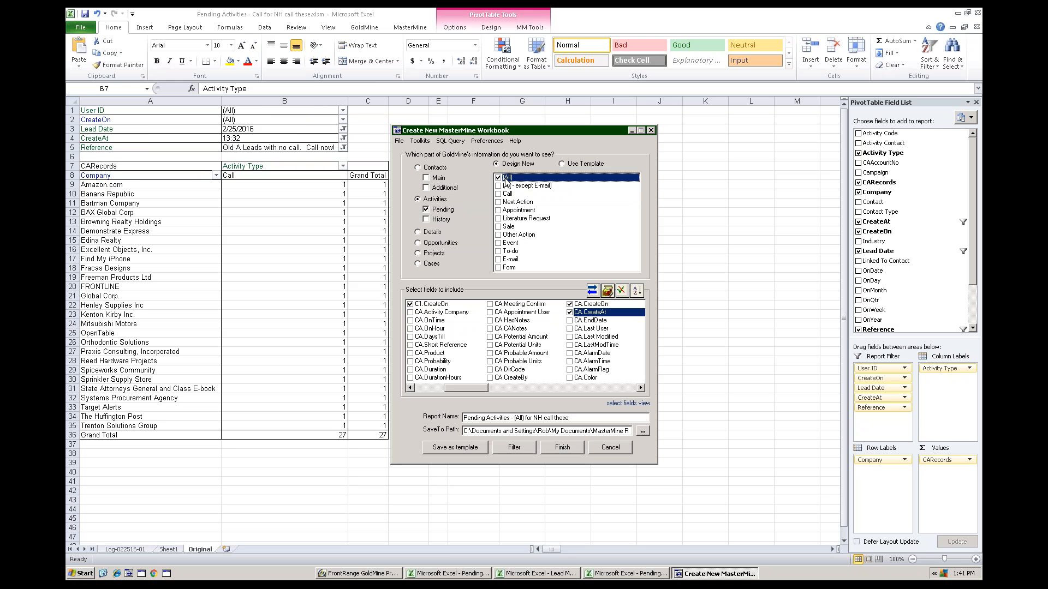
click(562, 164)
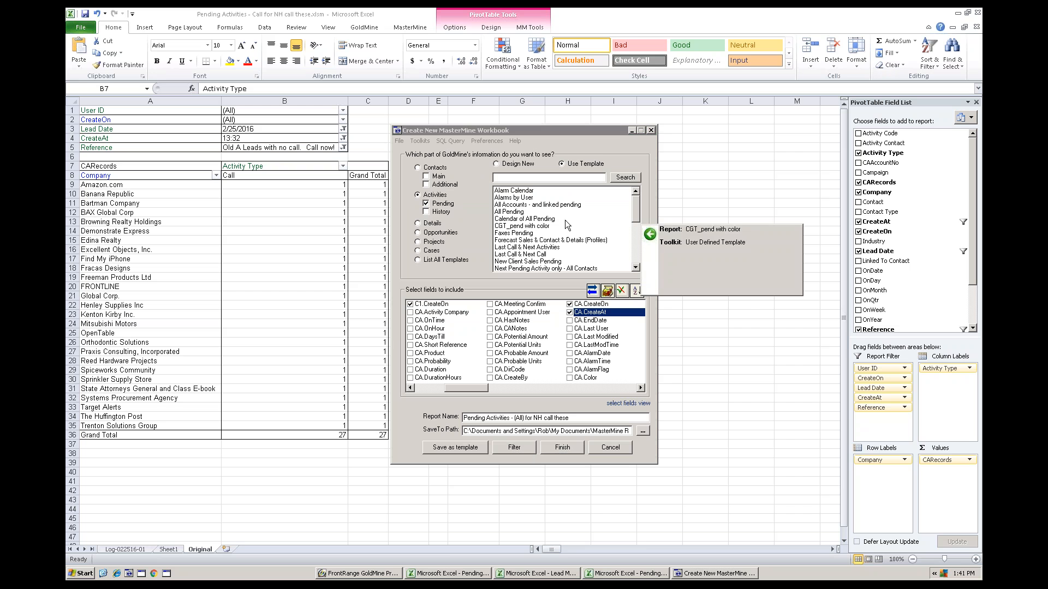
click(521, 174)
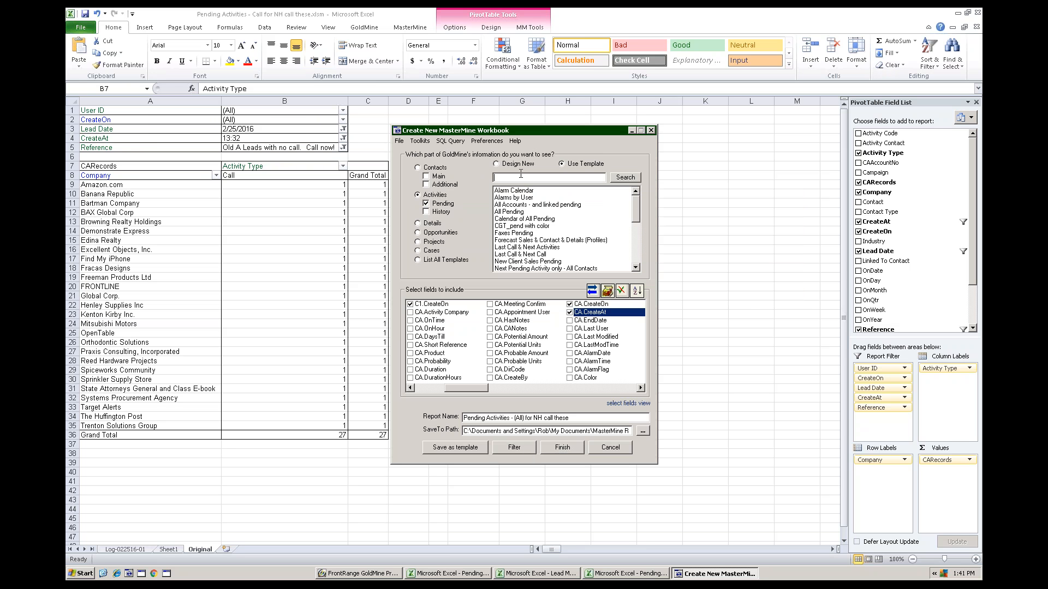
text(Inbox)
key(Return)
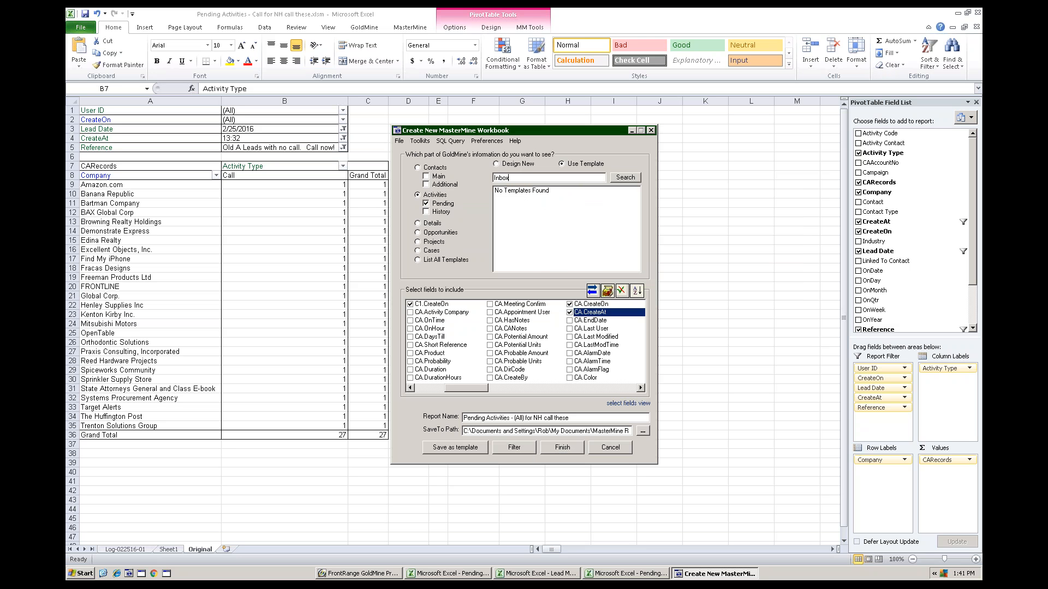
Search all templates for "Inbox" and generate the report from the "InBox Tree for GoldMine e-mail" template
click(418, 168)
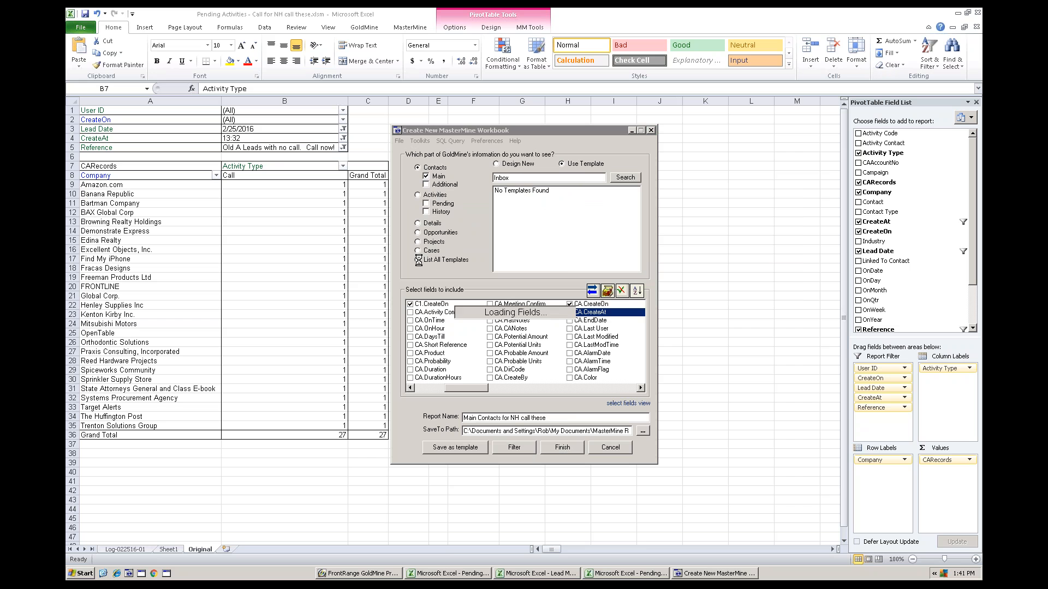
click(419, 261)
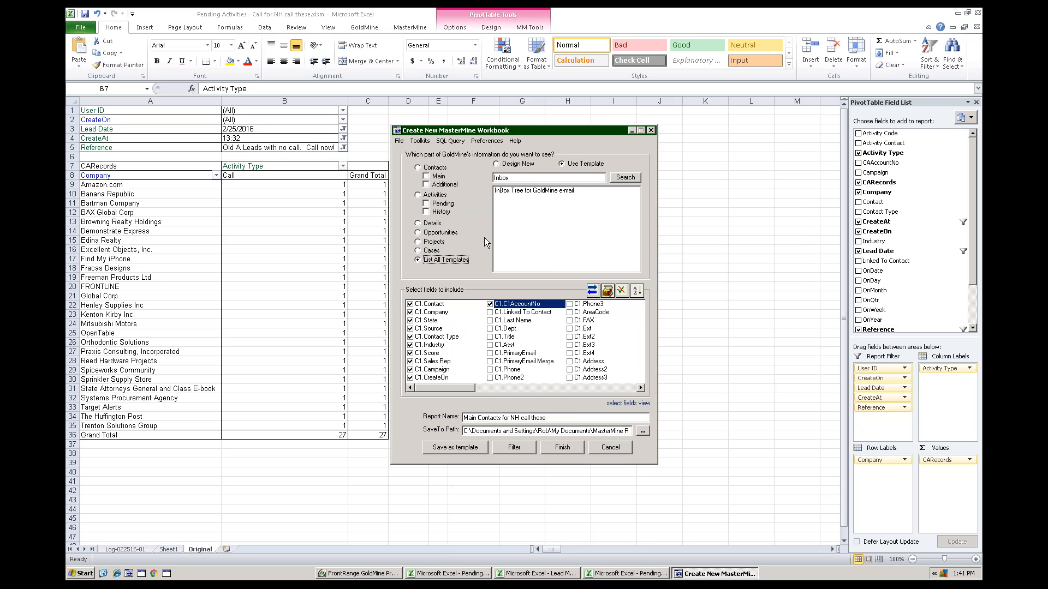
click(623, 179)
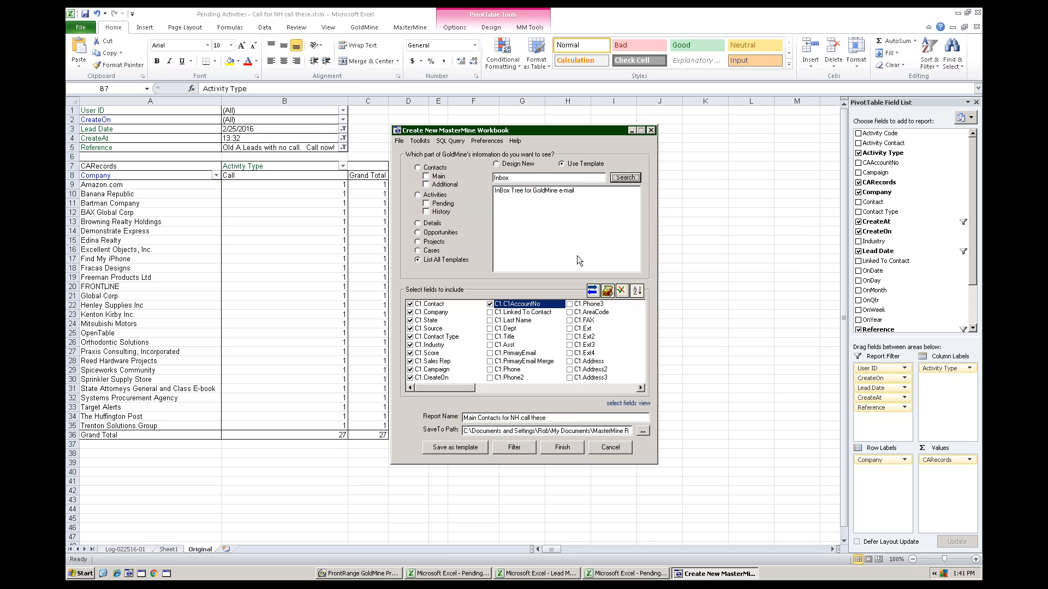
click(519, 192)
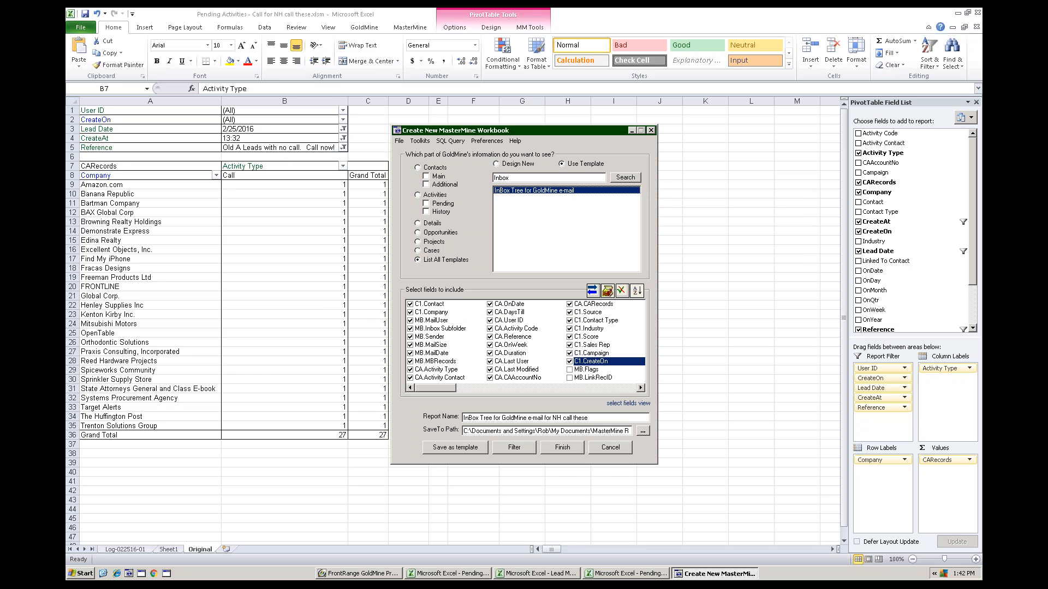
click(568, 450)
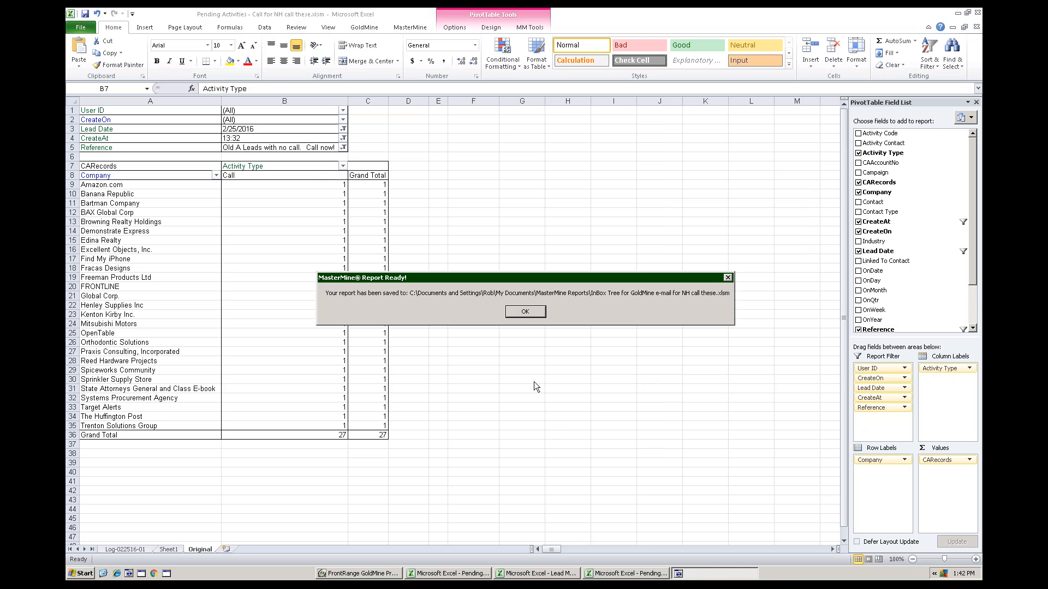
Dismiss the report-saved notice and drill down into the Personal subfolder's total in the inbox report
click(524, 312)
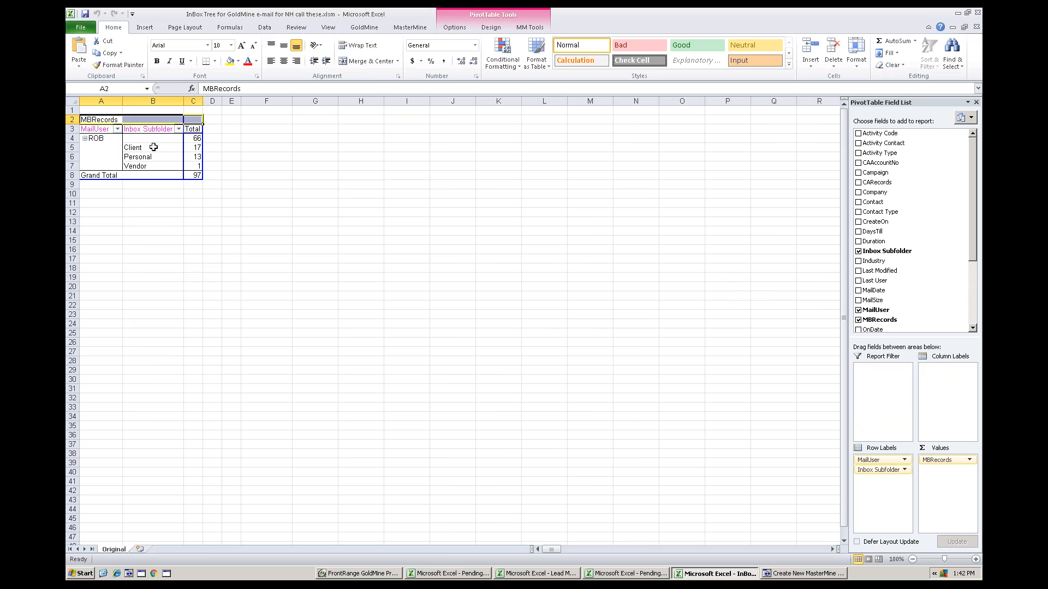
click(101, 138)
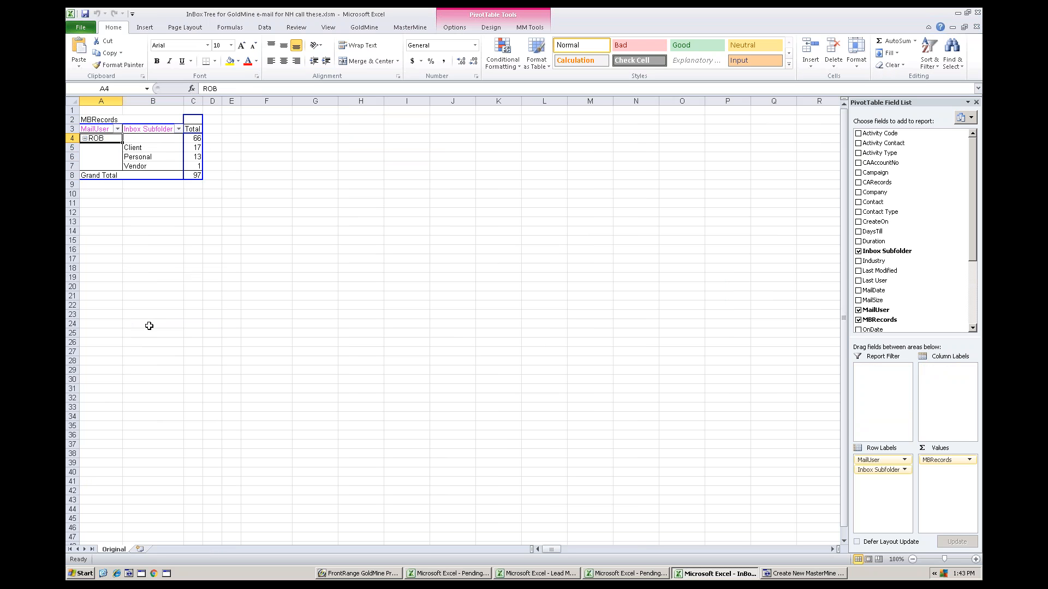
click(149, 148)
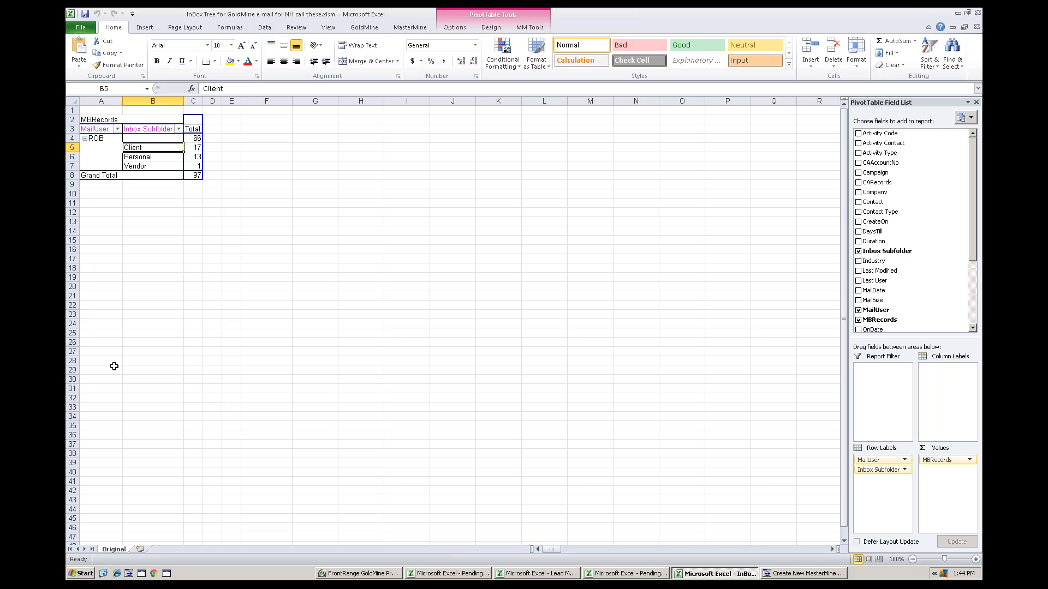
click(192, 148)
click(200, 158)
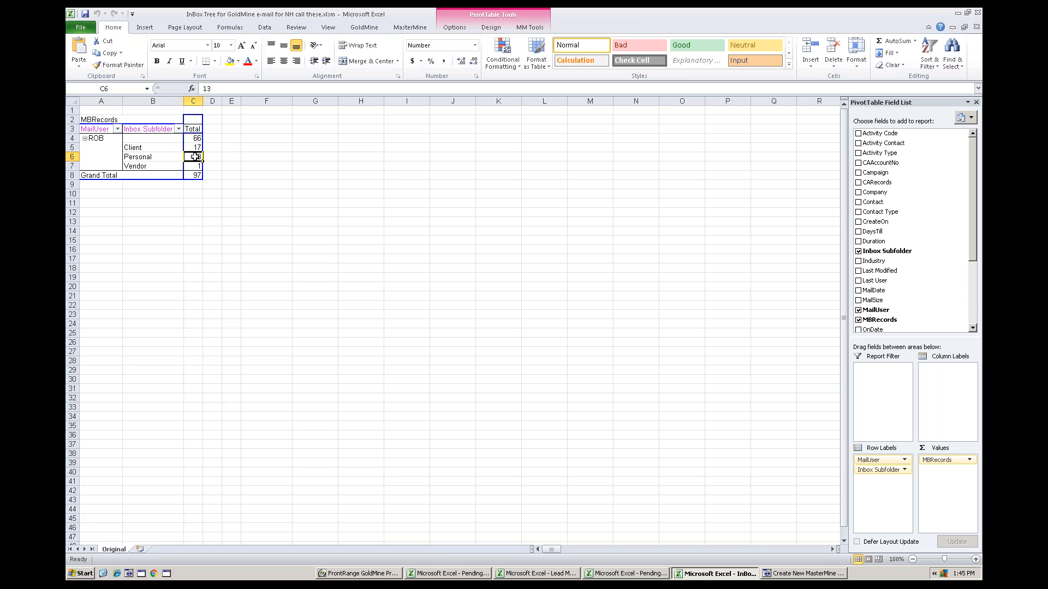
double_click(195, 157)
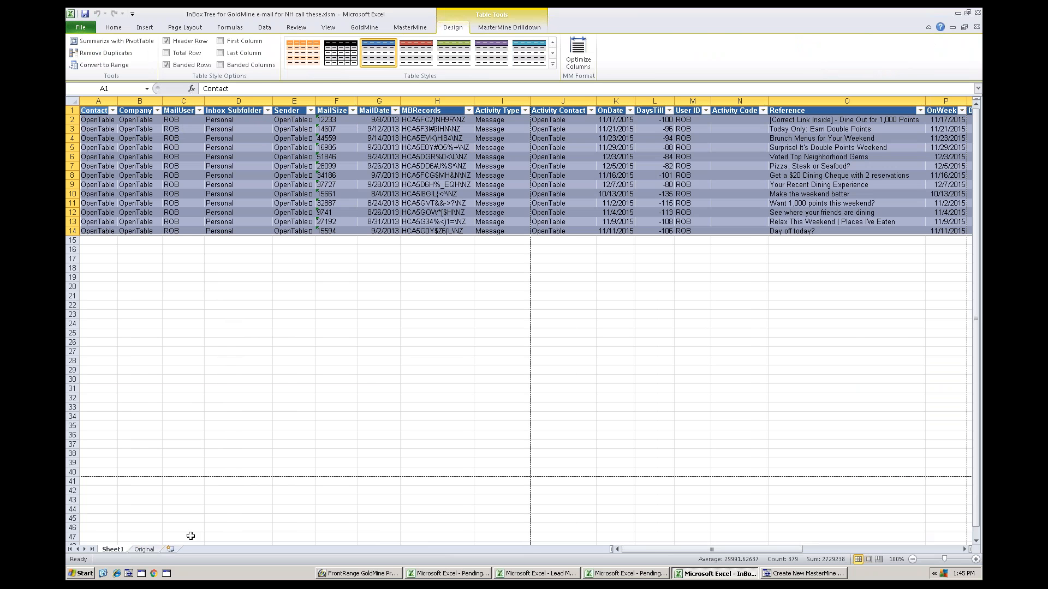
In the Original pivot table, add Company as a row label and move Inbox Subfolder to the report filter
click(144, 549)
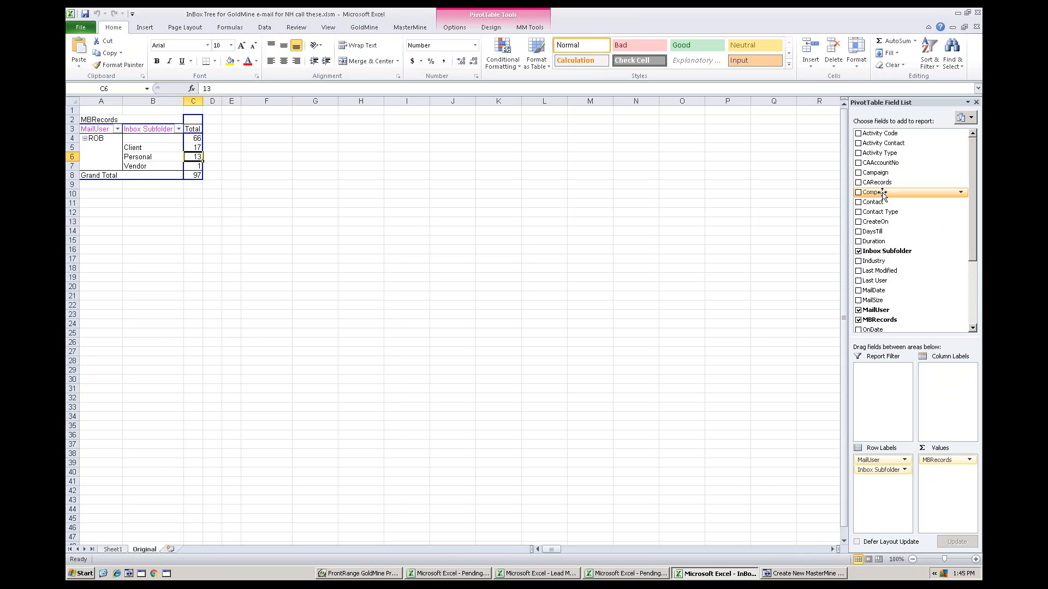
drag(880, 192, 128, 155)
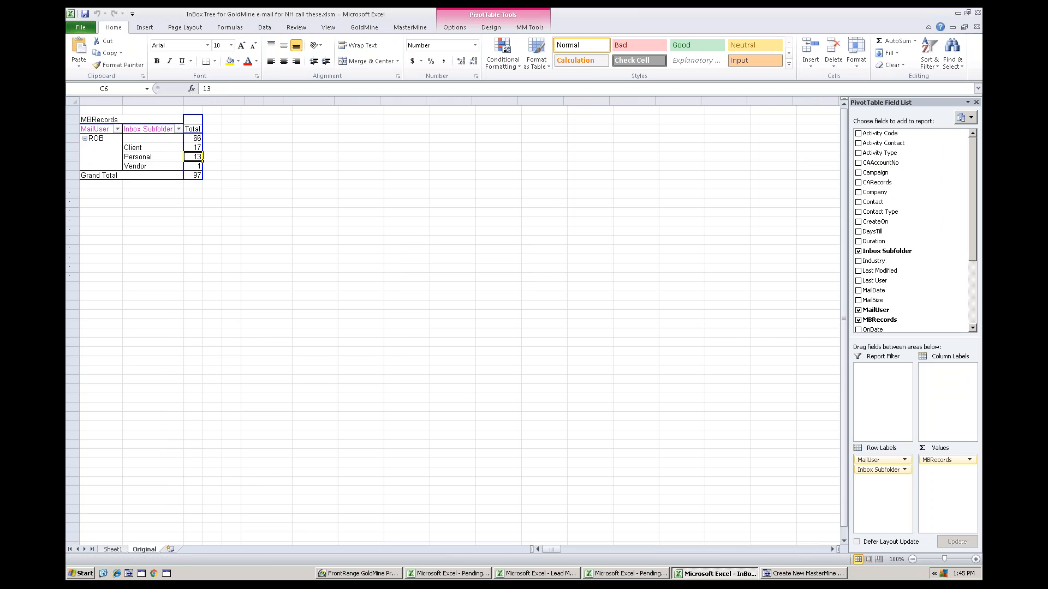
drag(214, 129, 117, 113)
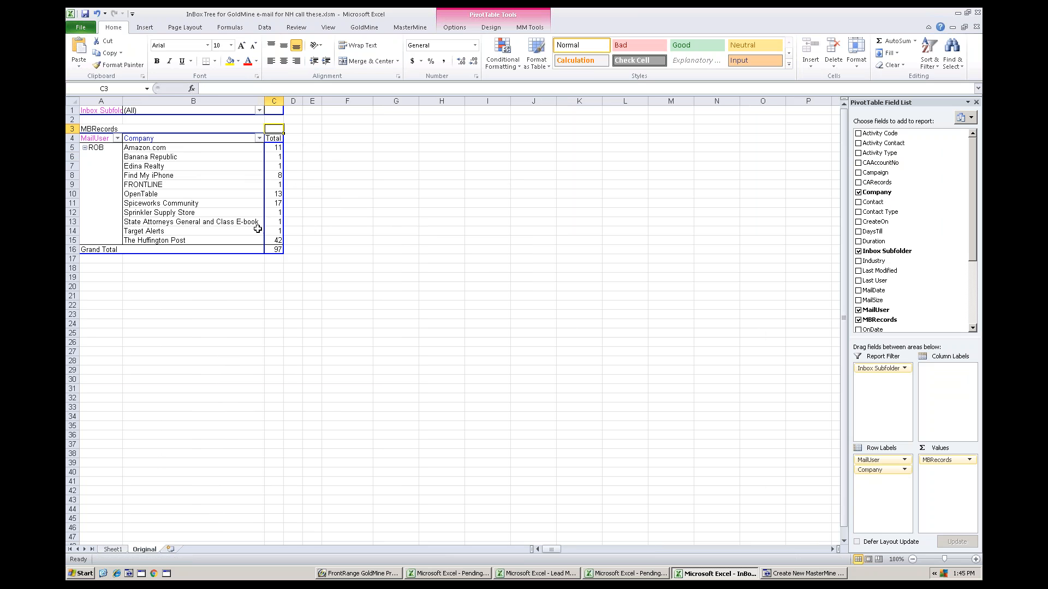
Drill down into the Spiceworks Community total and start MMUpdater for the resulting rows
double_click(278, 204)
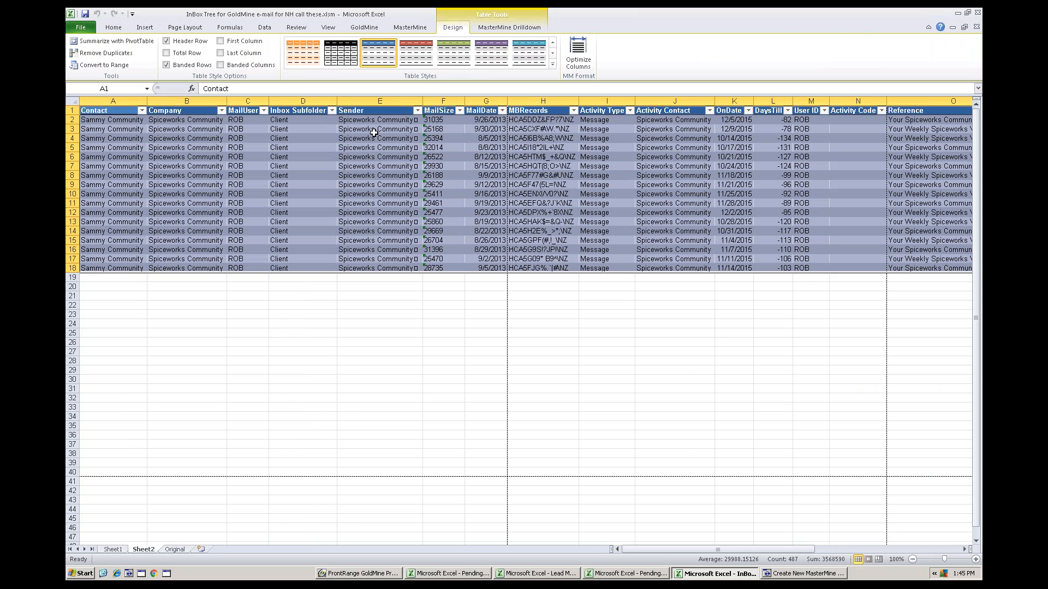
click(508, 30)
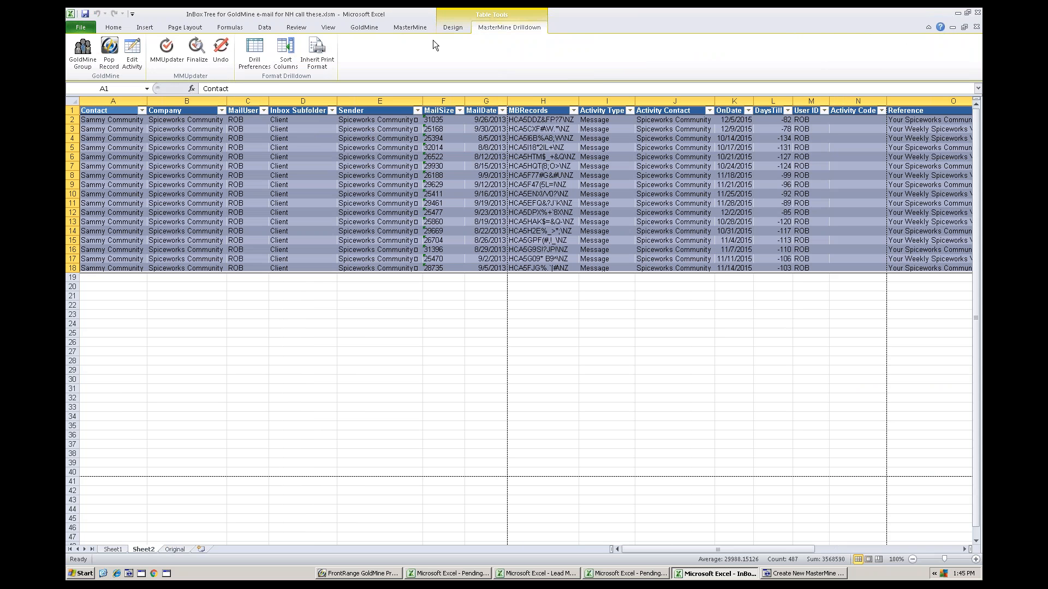
click(166, 52)
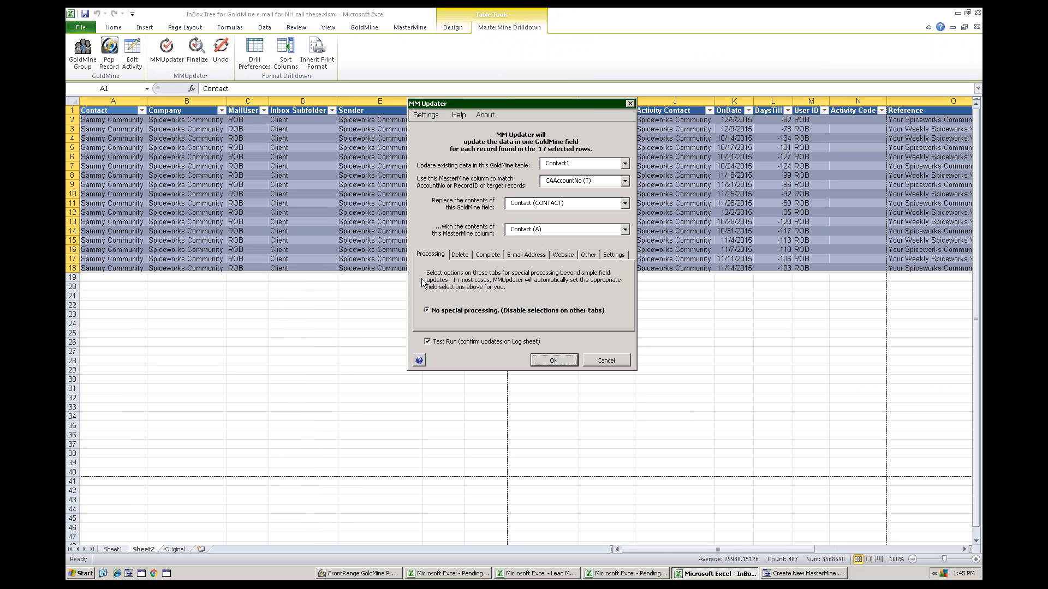
Choose to delete e-mail messages from Inbox, Outmail or History in MMUpdater and accept the backup warning
click(465, 256)
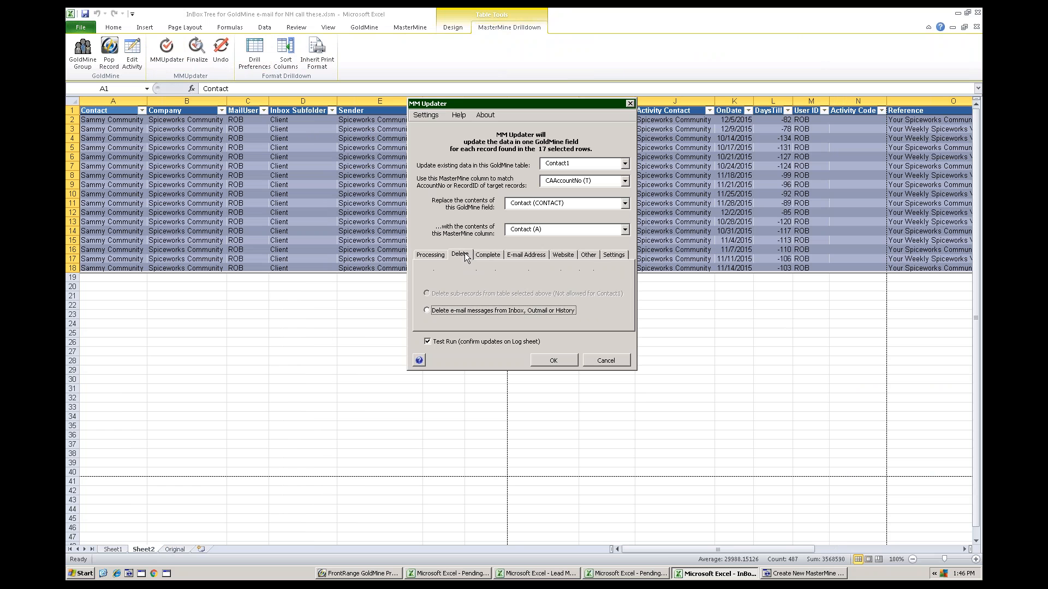
click(427, 310)
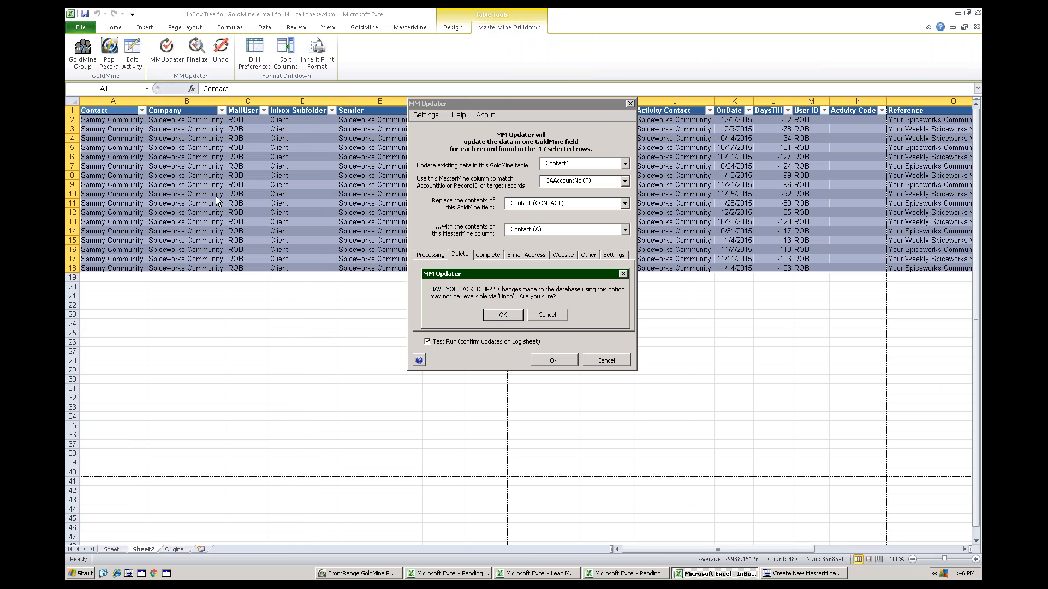
click(502, 315)
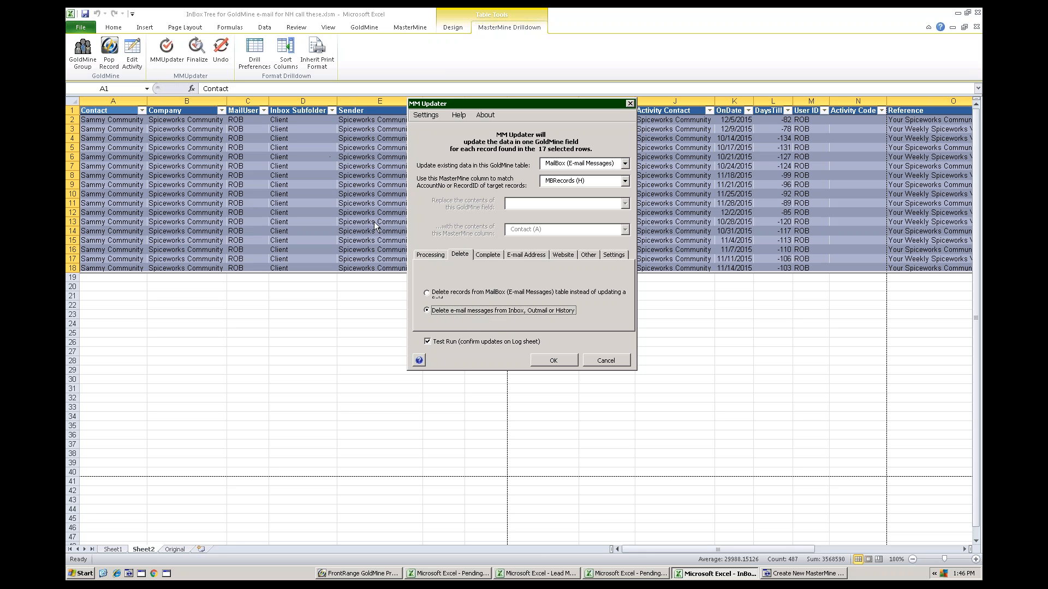
Choose to file e-mail messages from GoldMine's Inbox to History with the result code AFL
click(486, 255)
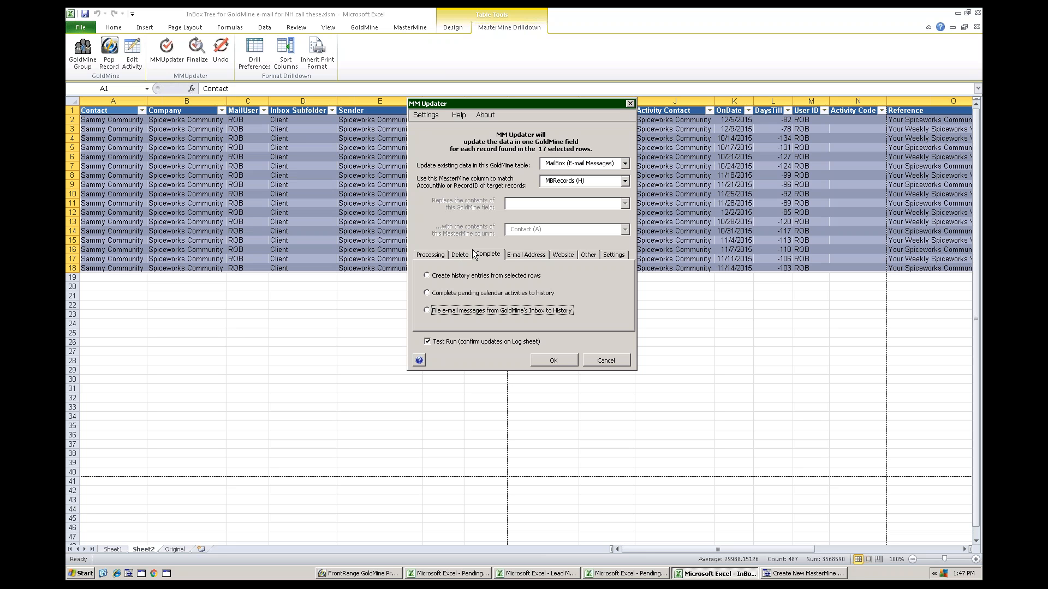
click(428, 310)
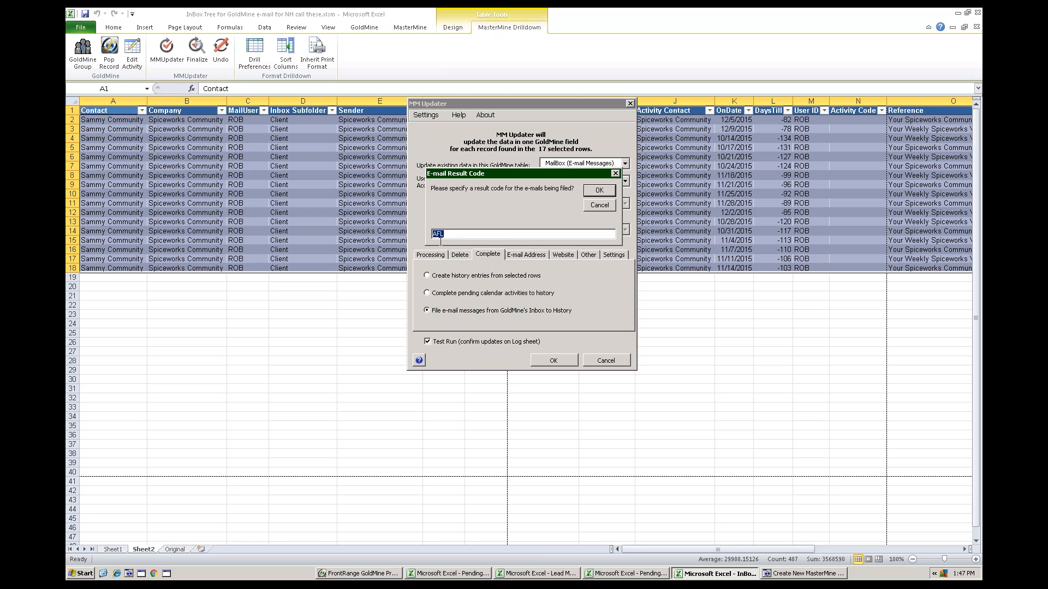
click(598, 191)
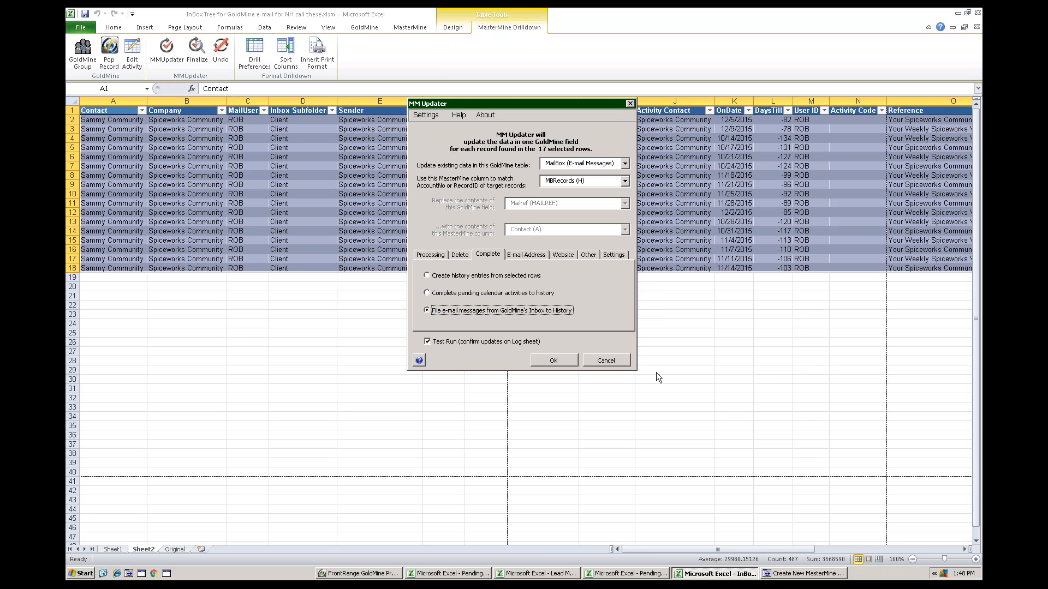
Examine MMUpdater's special processing options for e-mail addresses and website URLs
click(523, 256)
click(562, 255)
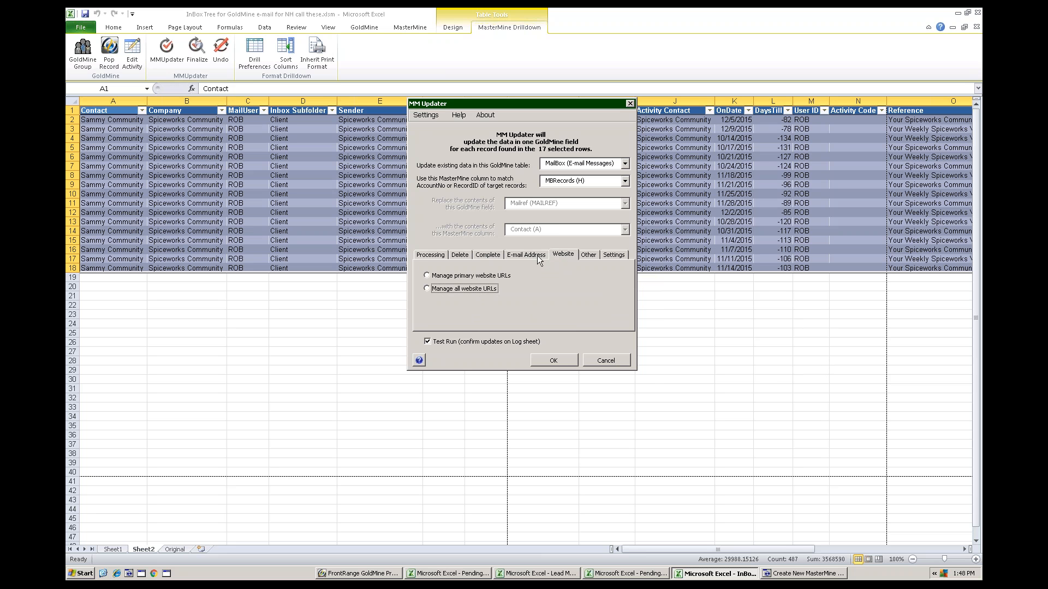
click(521, 254)
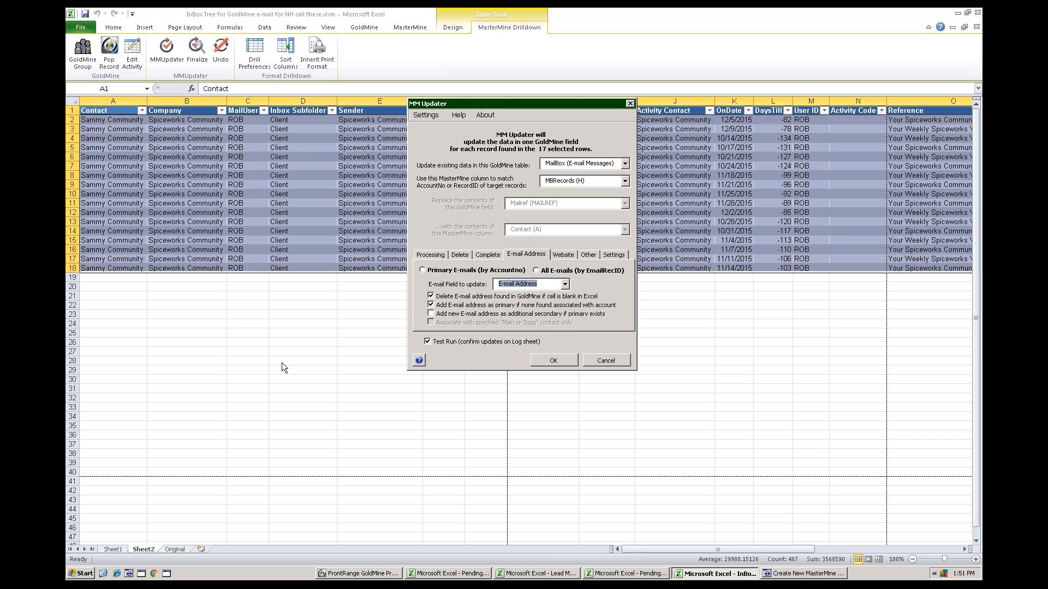
click(562, 256)
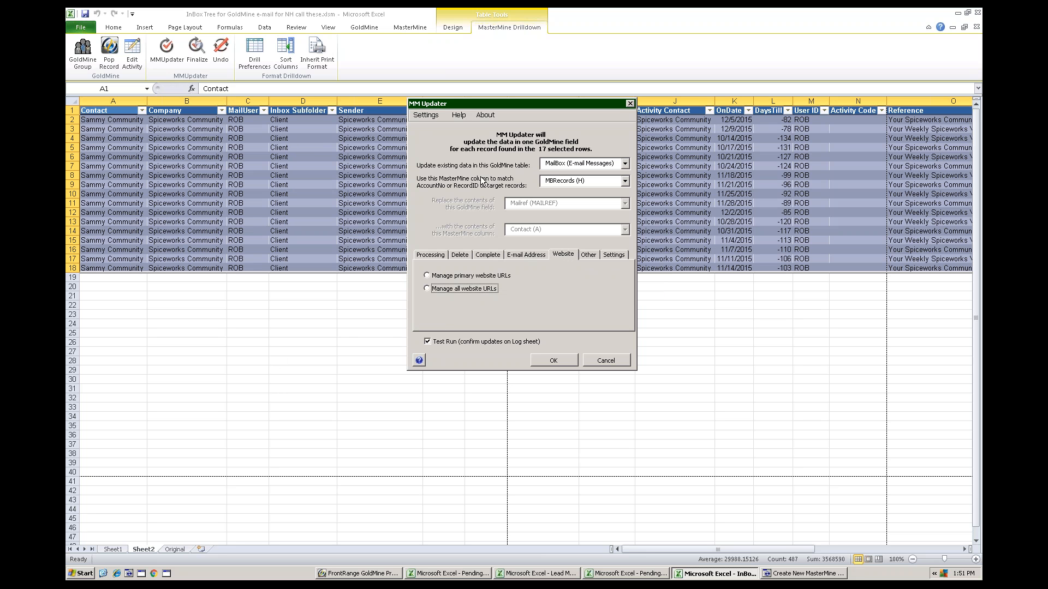
Open the Create History Records settings for the selected rows and move the dialog clear of the sheet's upper rows
click(484, 254)
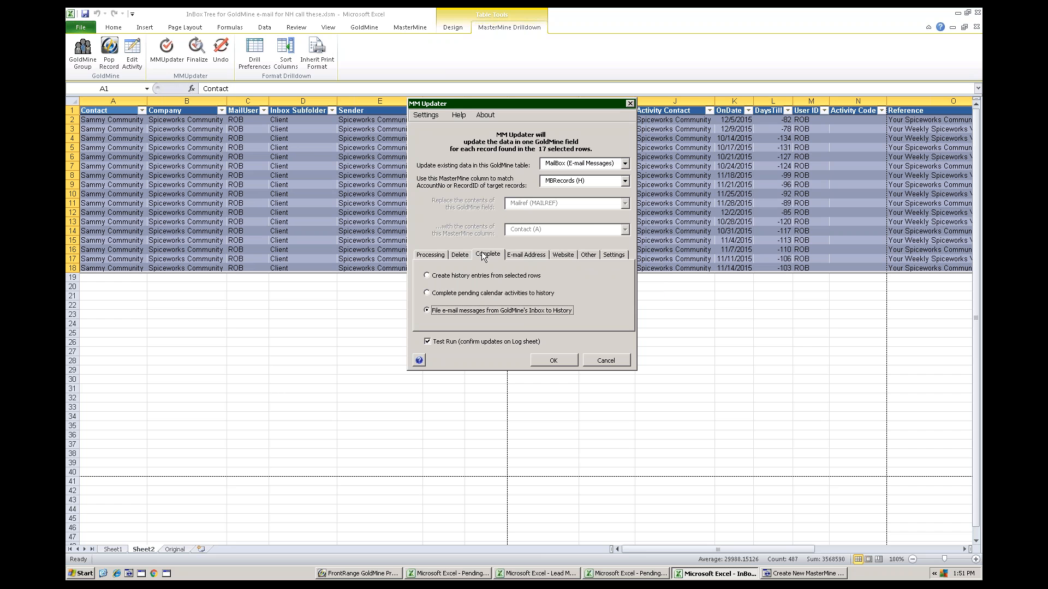
click(428, 276)
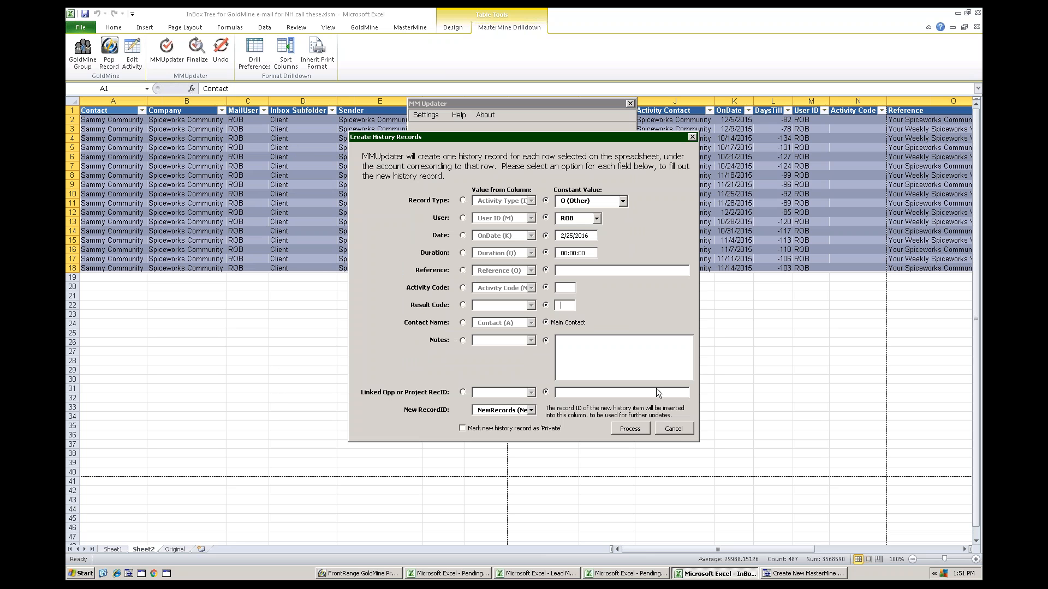
click(674, 429)
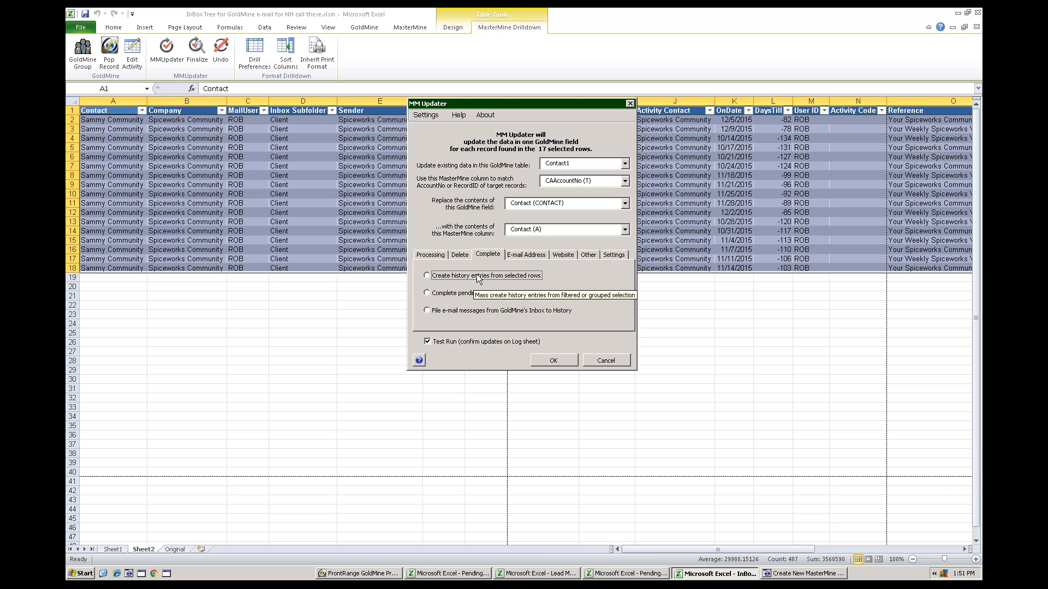
click(427, 277)
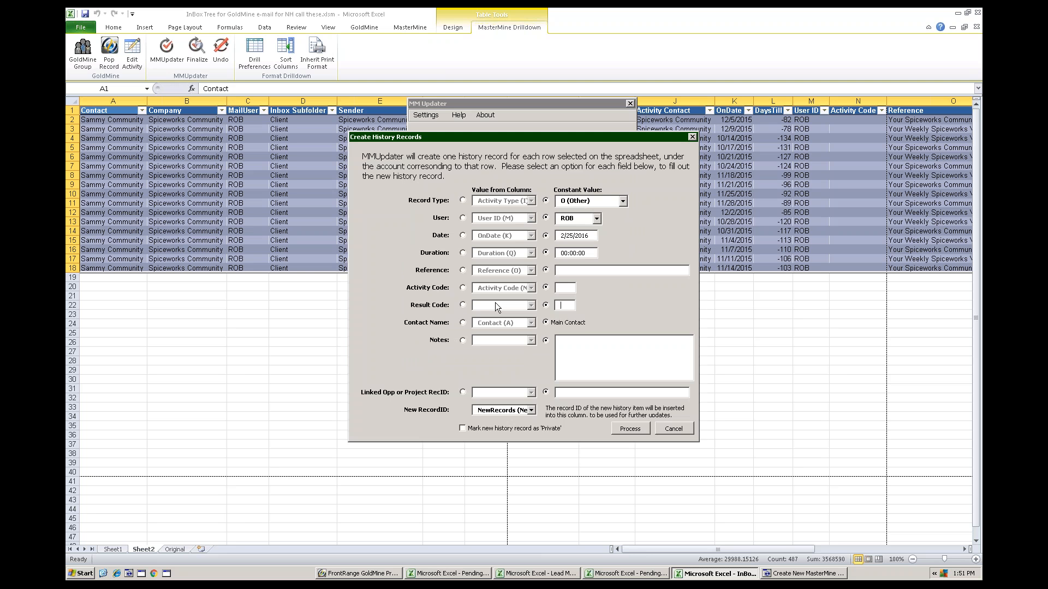
drag(473, 138, 413, 189)
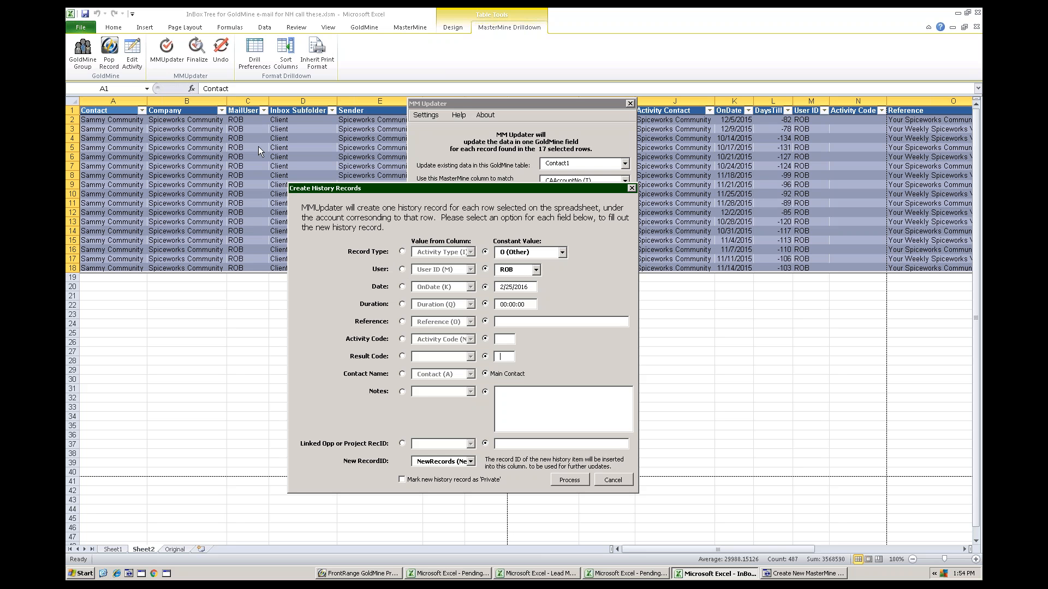
Take the history records' User value from the MailUser (C) column, and cancel both the history creation and MMUpdater
click(403, 269)
click(470, 269)
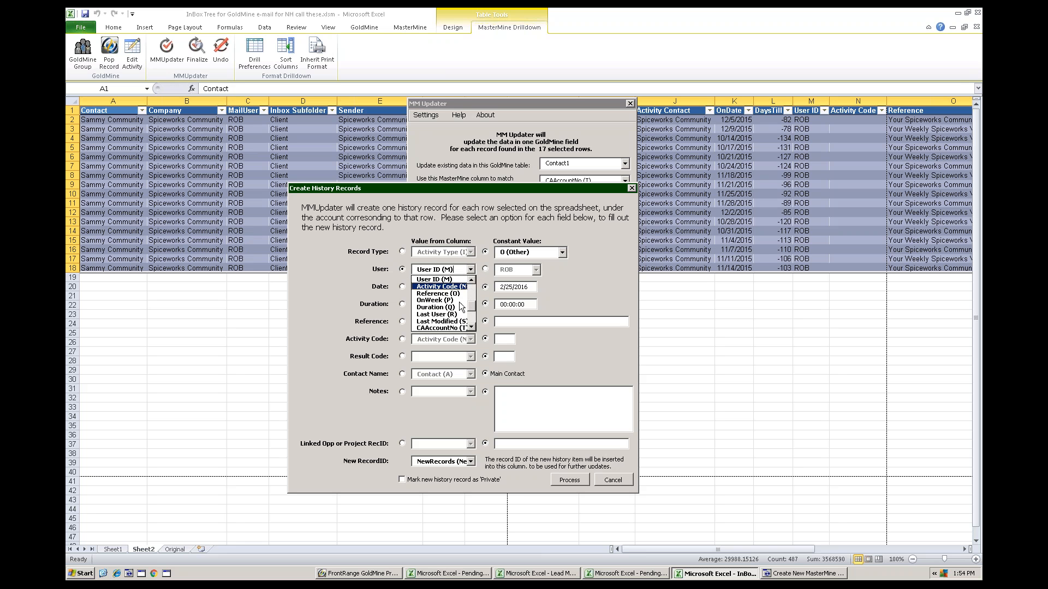
drag(475, 307, 474, 298)
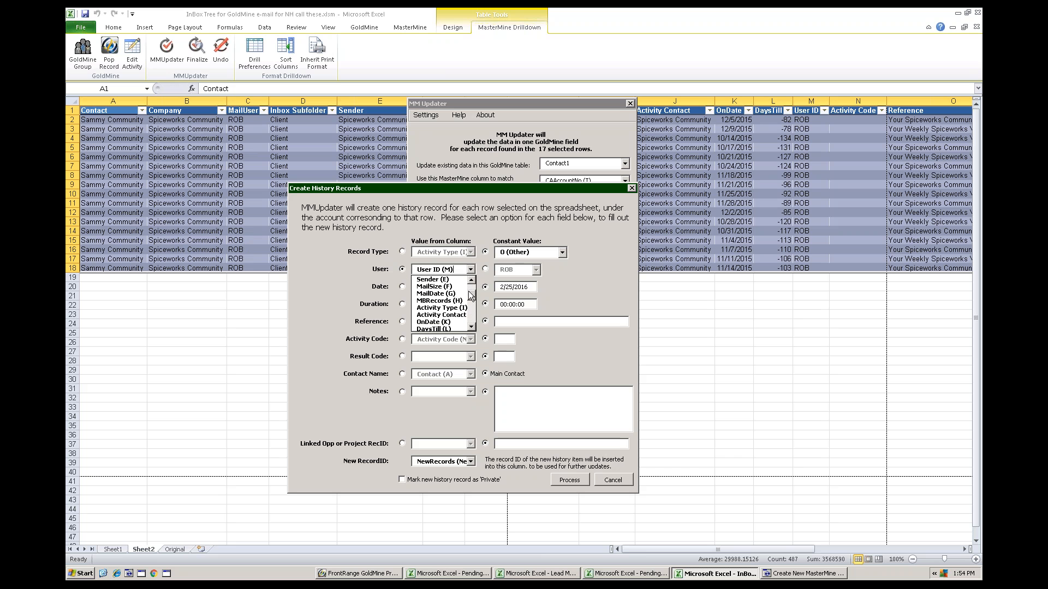
click(472, 280)
click(472, 280)
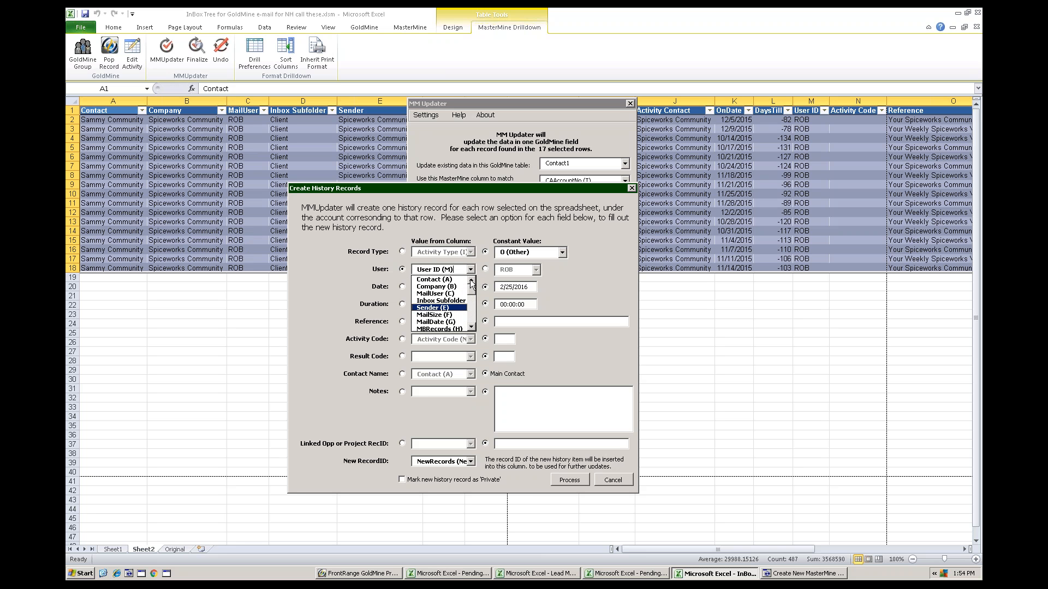
click(446, 294)
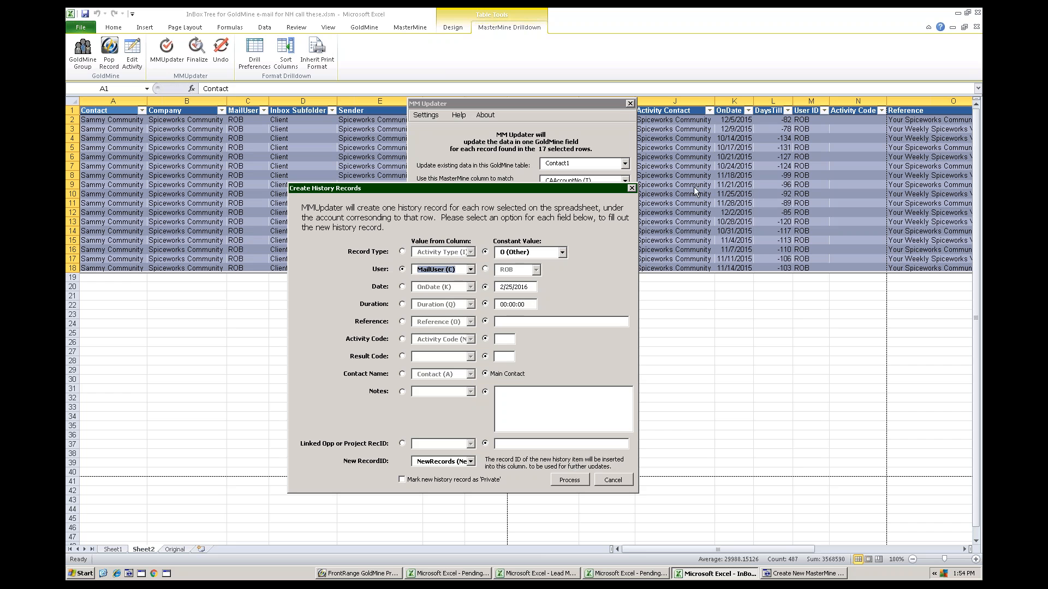
click(613, 479)
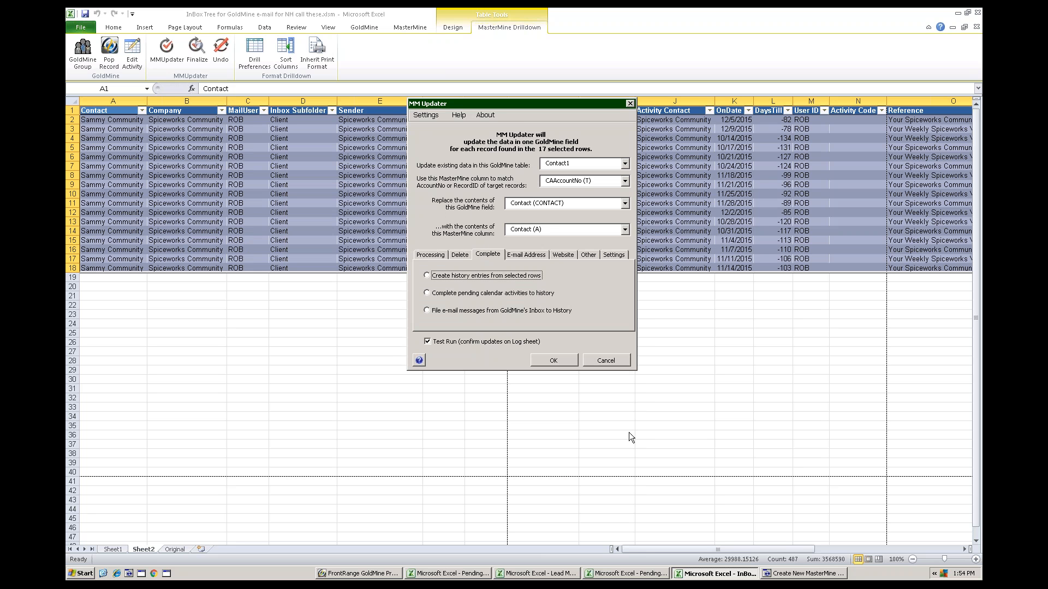
click(613, 362)
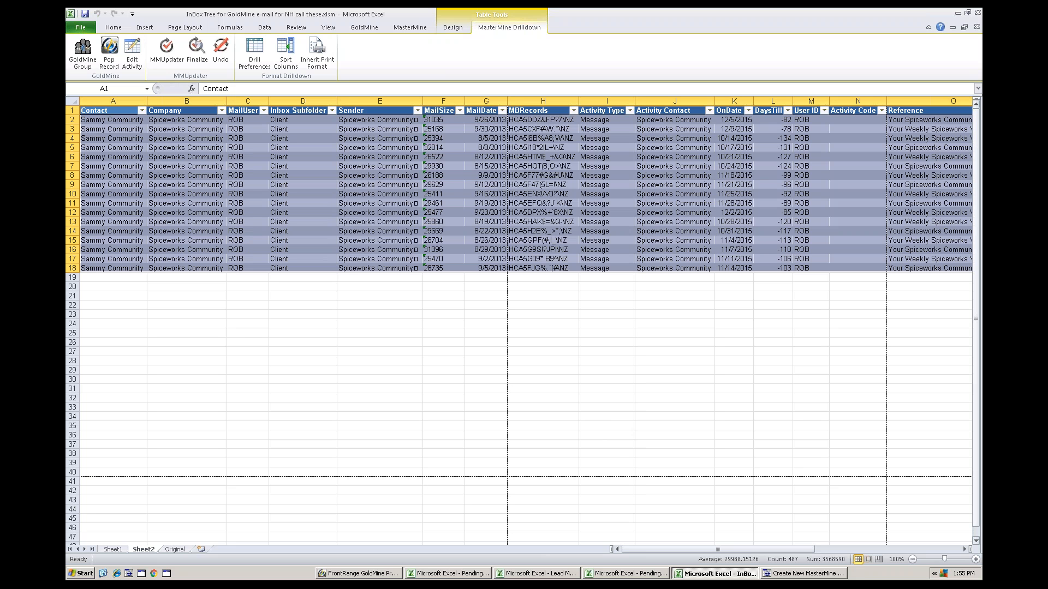
Switch from the inbox workbook to the GoldMine Premium Edition window
key(alt+Tab)
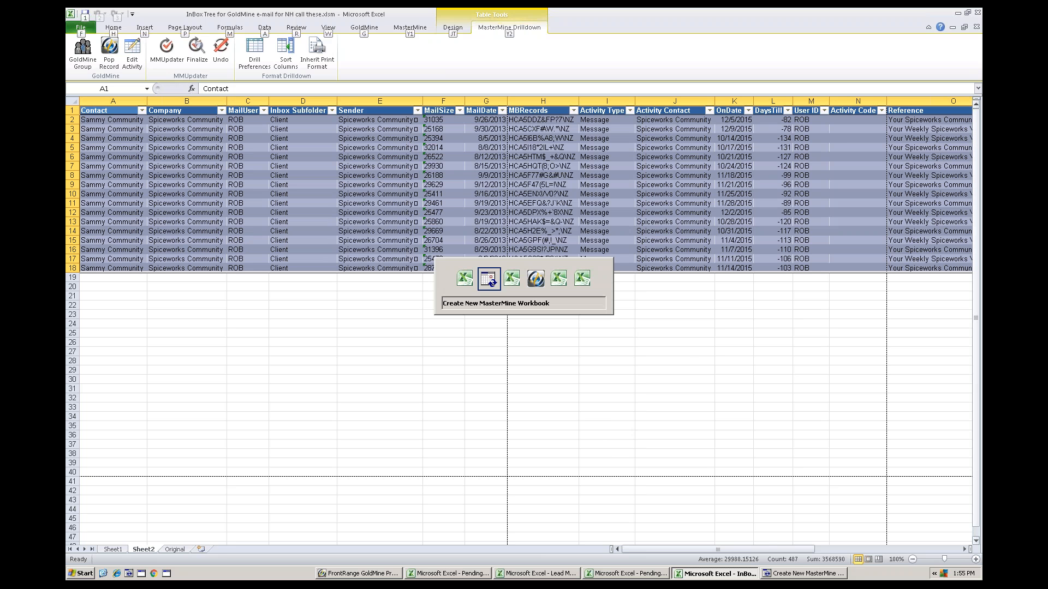
alt+click(478, 224)
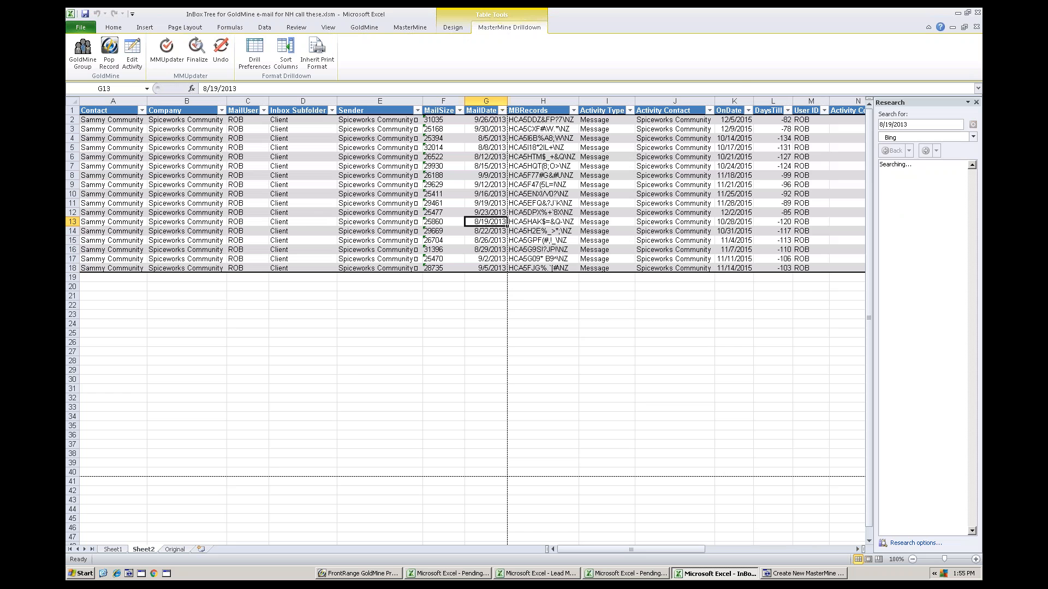
key(alt+Tab)
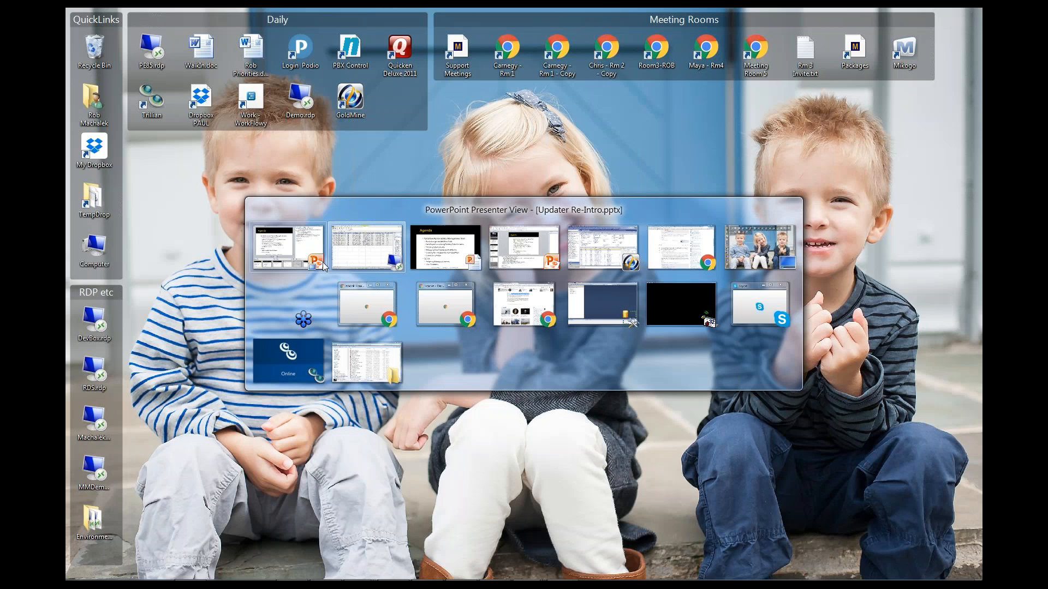
click(322, 267)
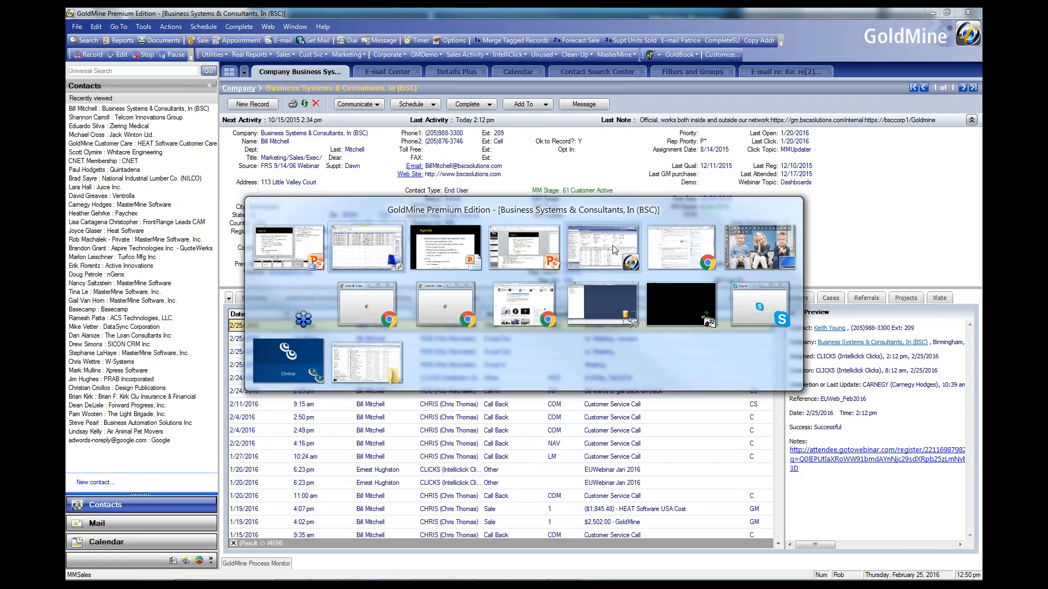